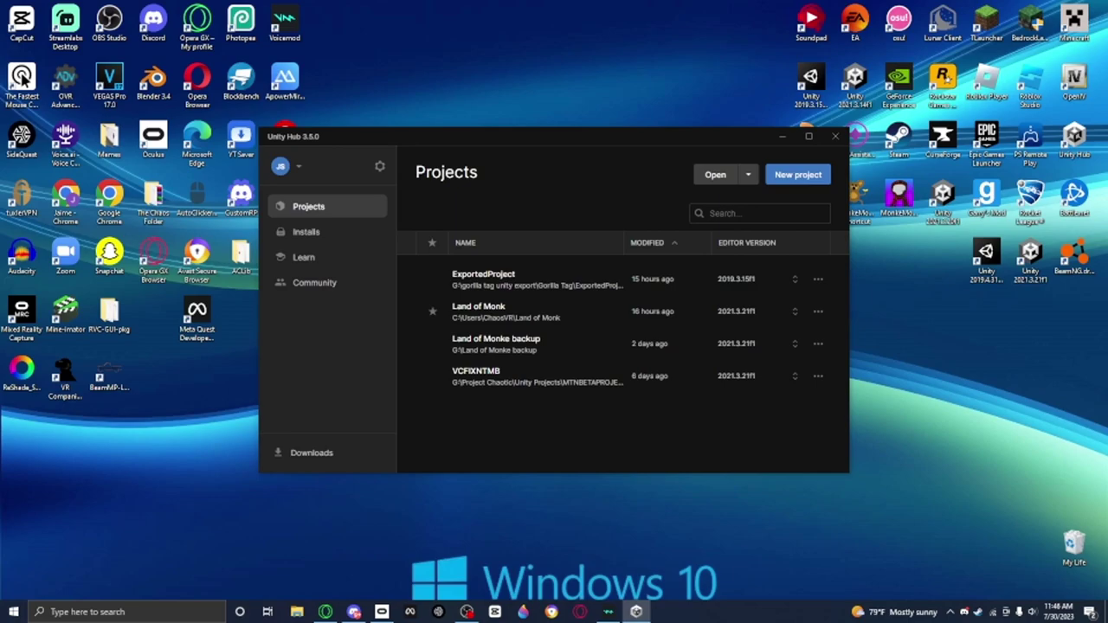
- Create a new 3D (Core) project named 'tutorial' from Unity Hub
click(797, 175)
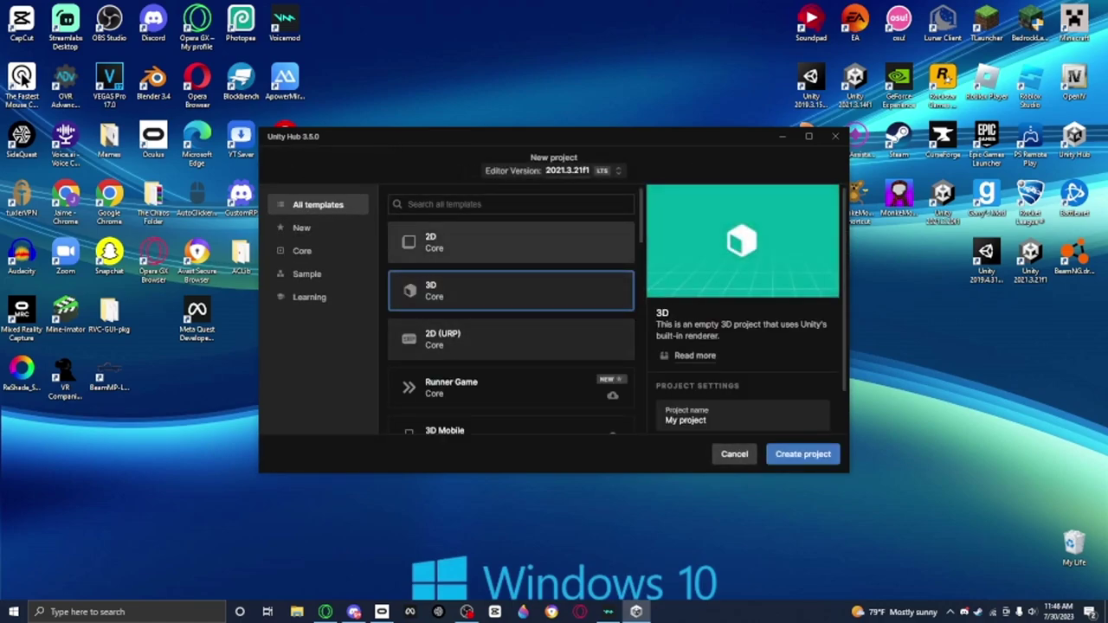
scroll(511, 372, down, 5)
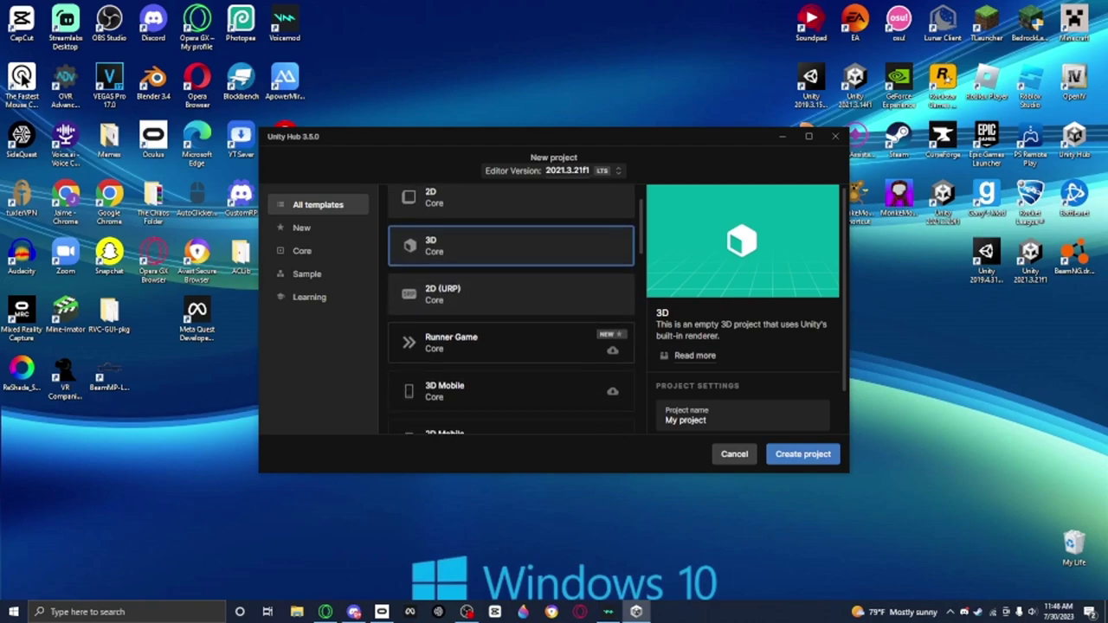
scroll(510, 372, up, 2)
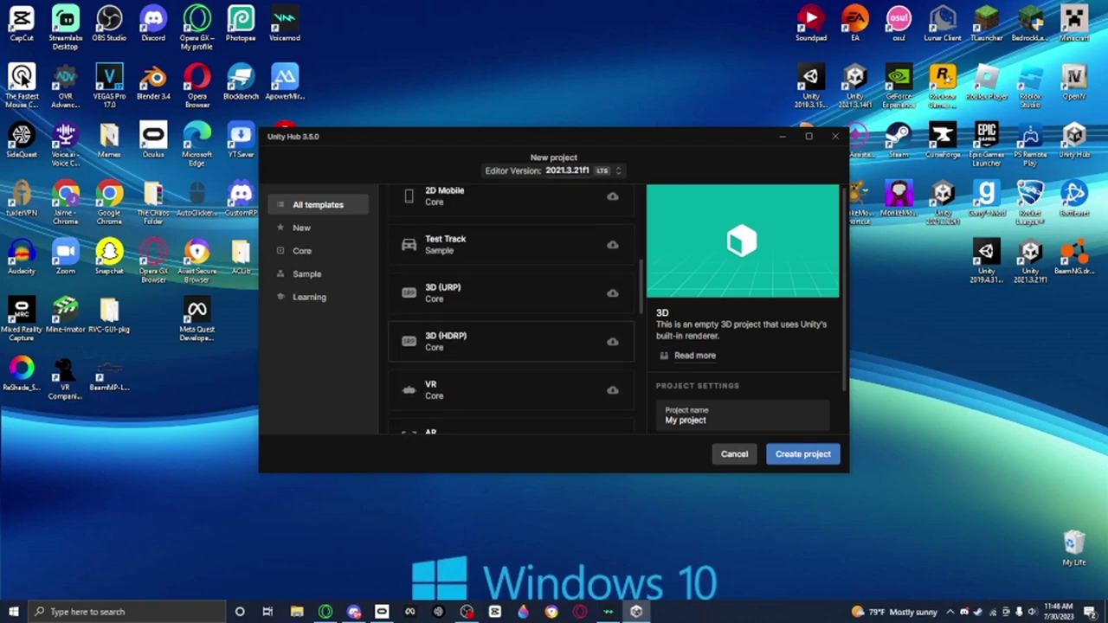
scroll(510, 346, up, 4)
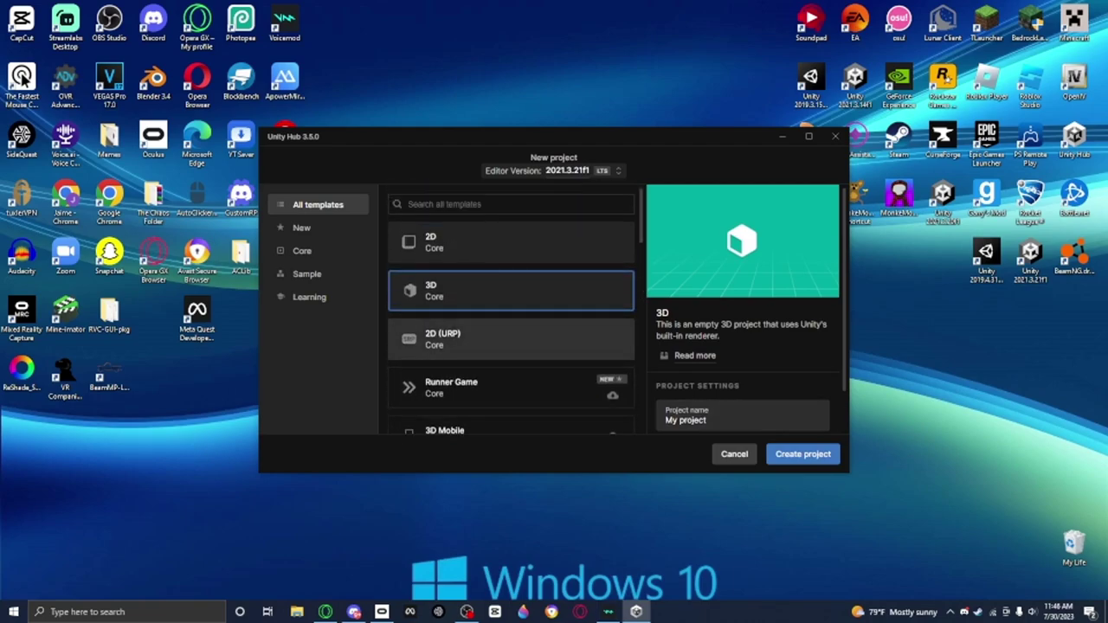
click(742, 420)
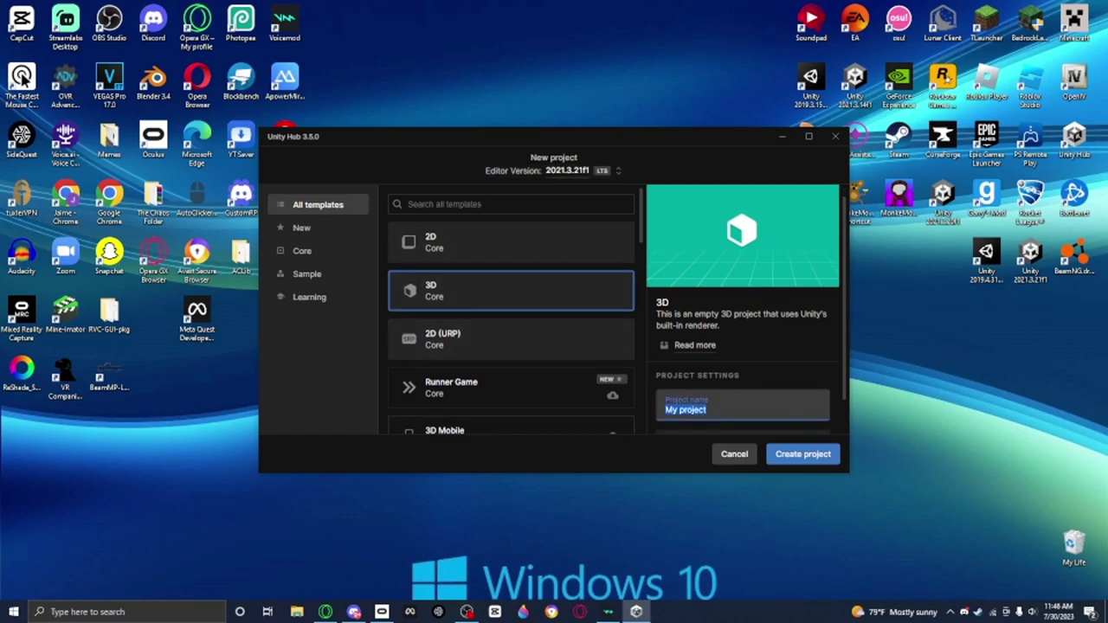
text(t)
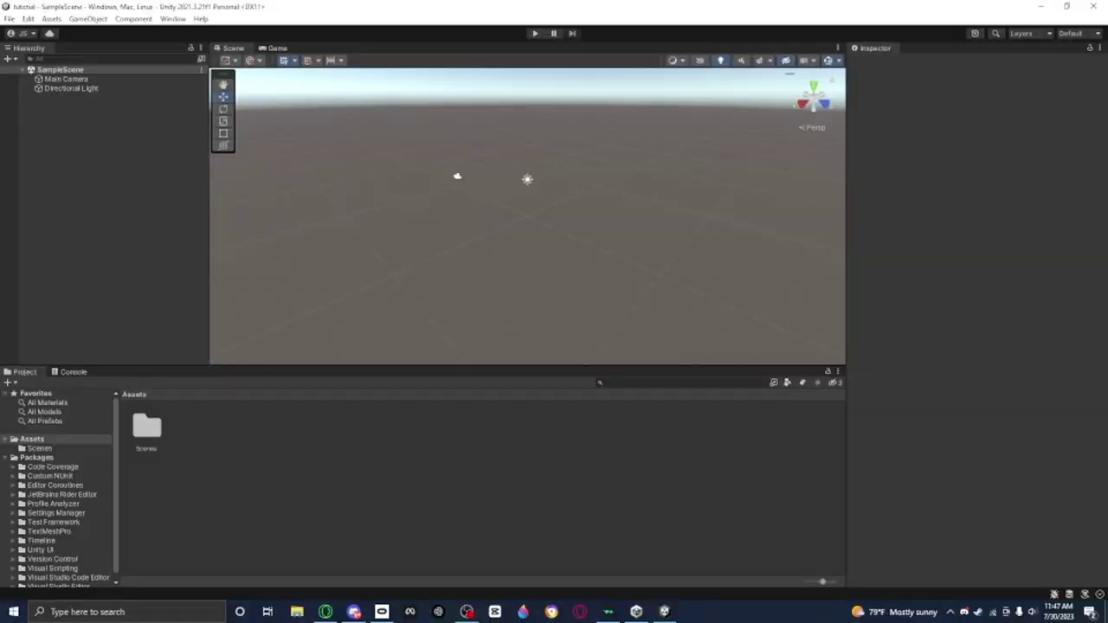
- Install XR Plugin Management from the Project Settings XR page
click(28, 18)
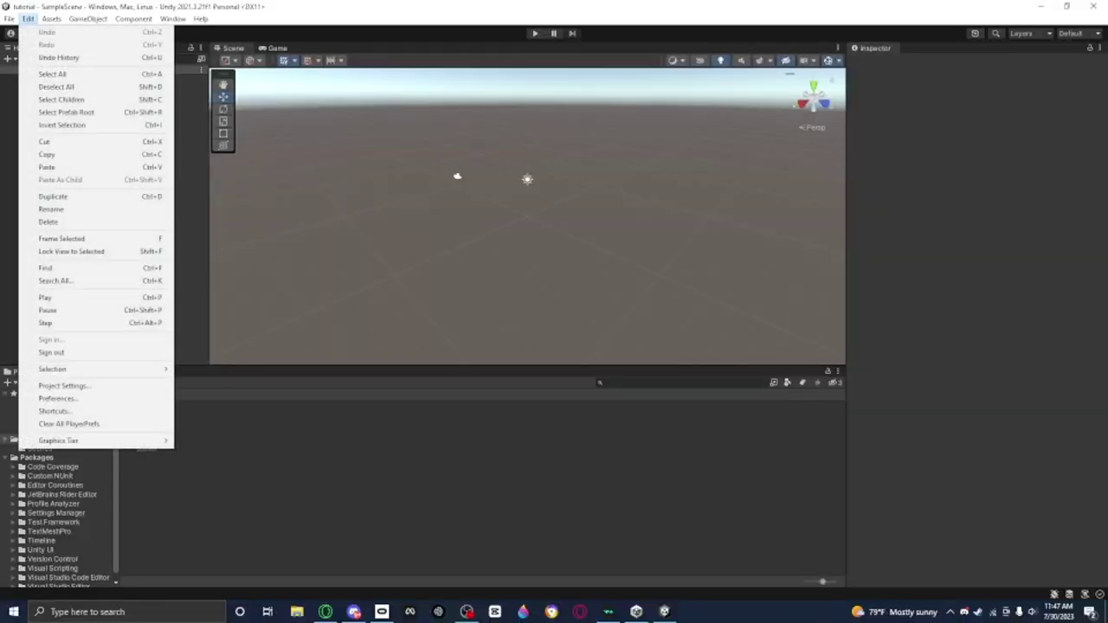
click(63, 385)
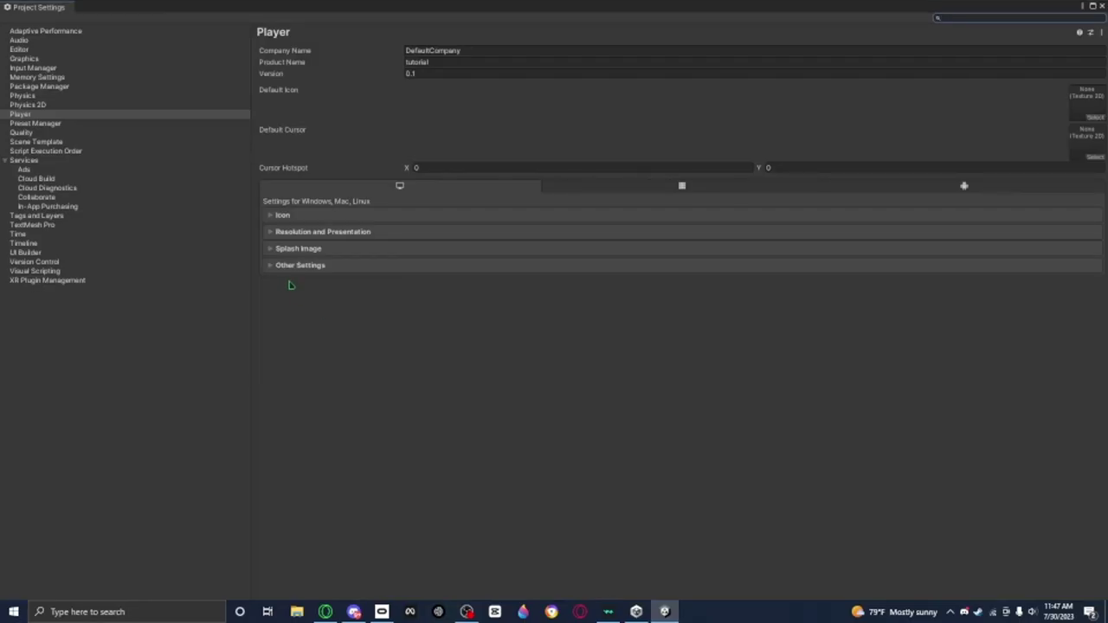
click(101, 273)
click(93, 282)
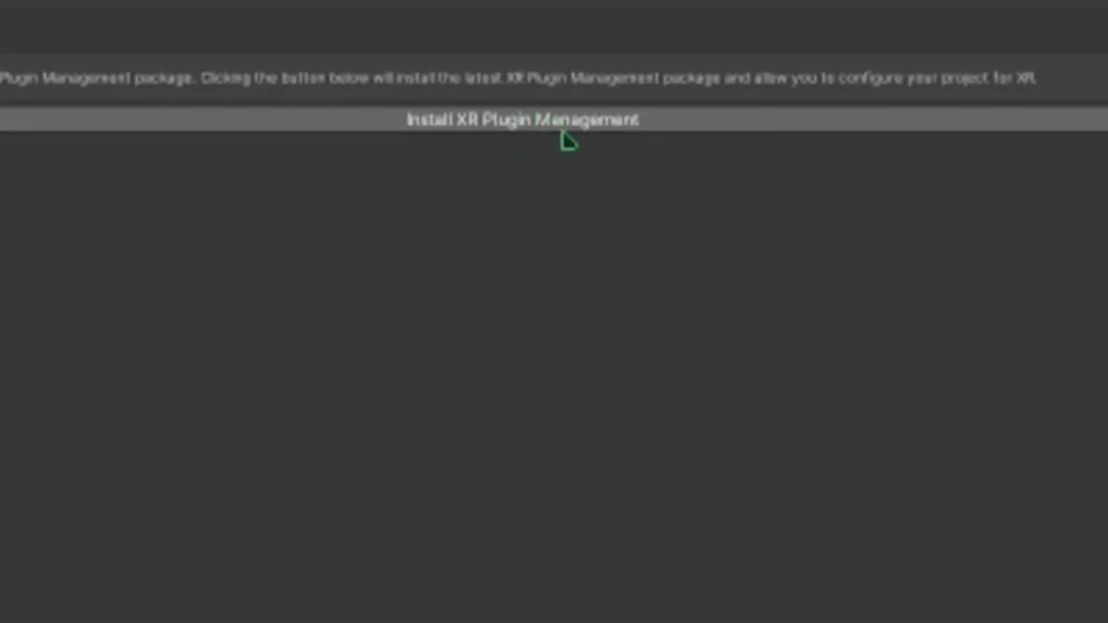
click(564, 136)
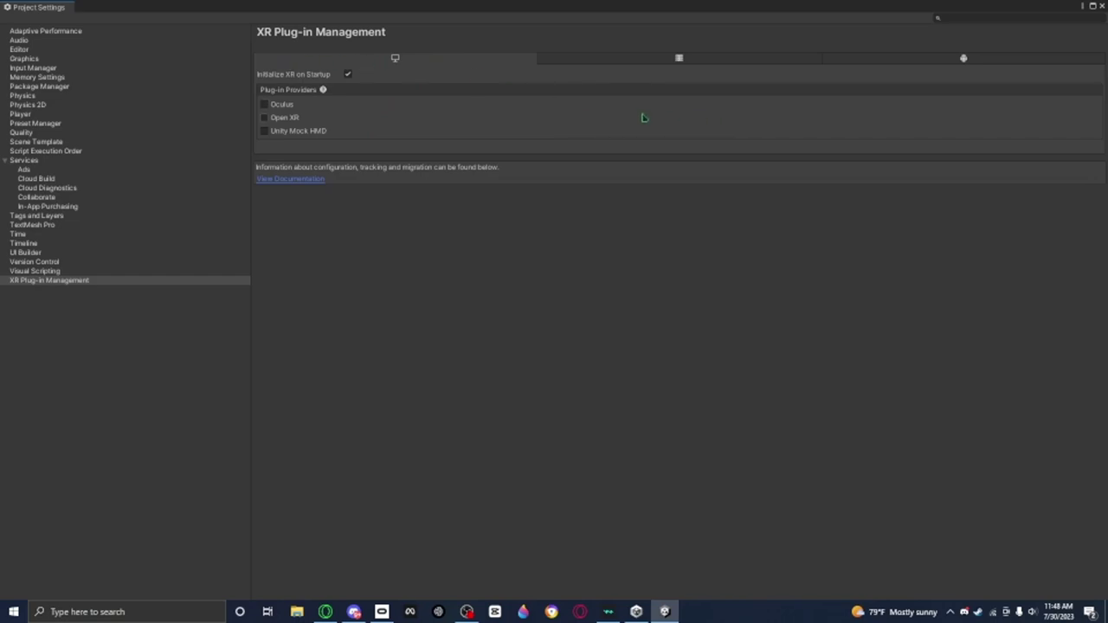
- Enable the OpenXR provider for desktop and the Oculus provider for Android
click(265, 117)
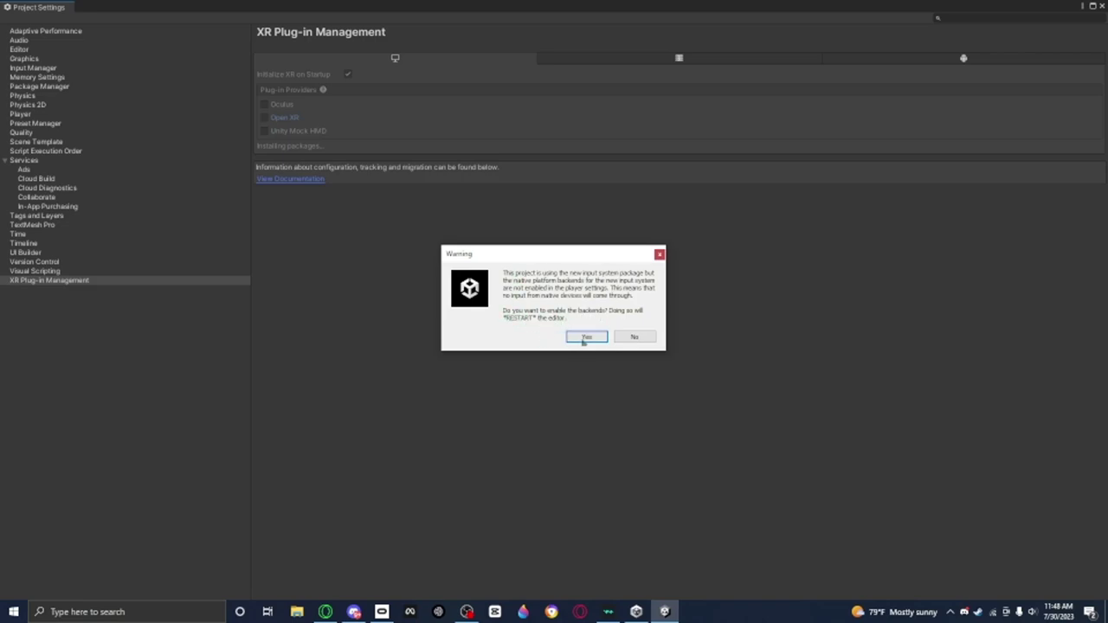
click(581, 337)
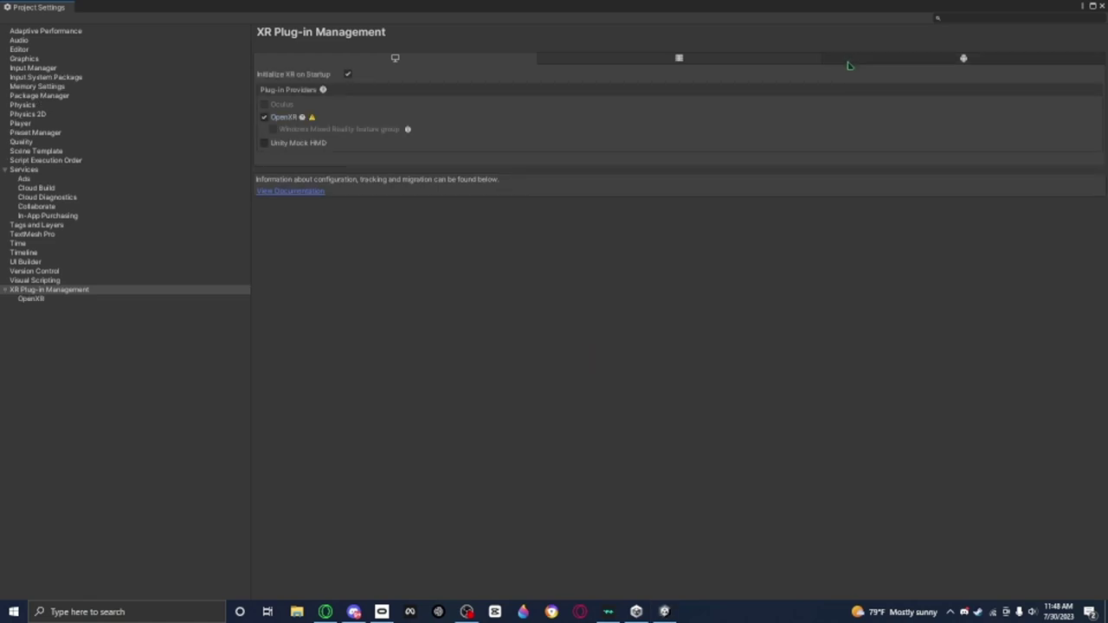
click(848, 65)
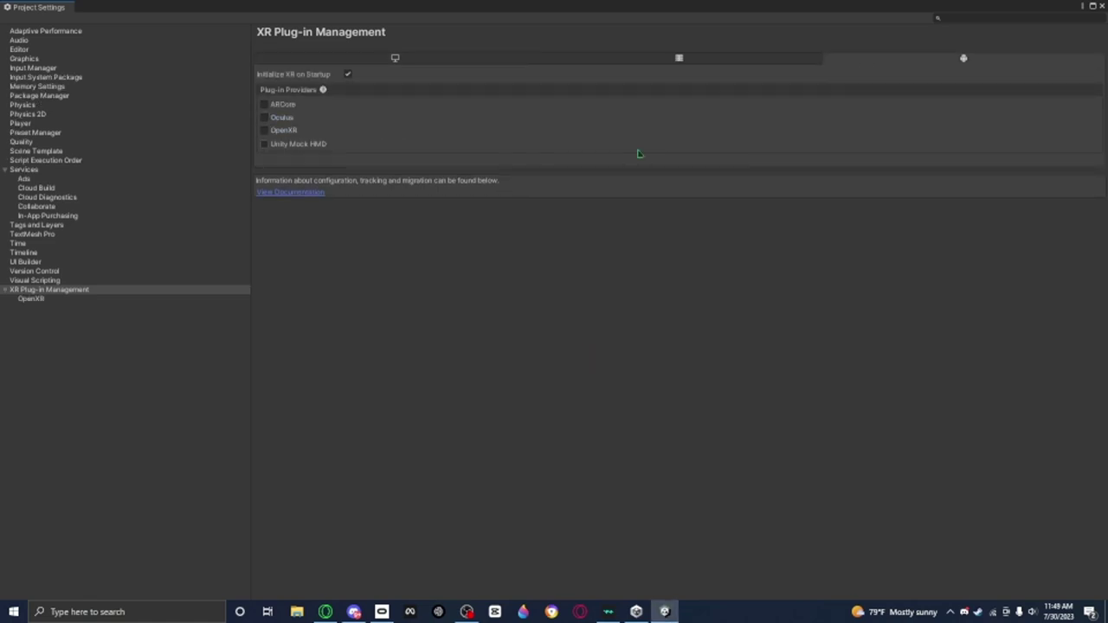
click(283, 121)
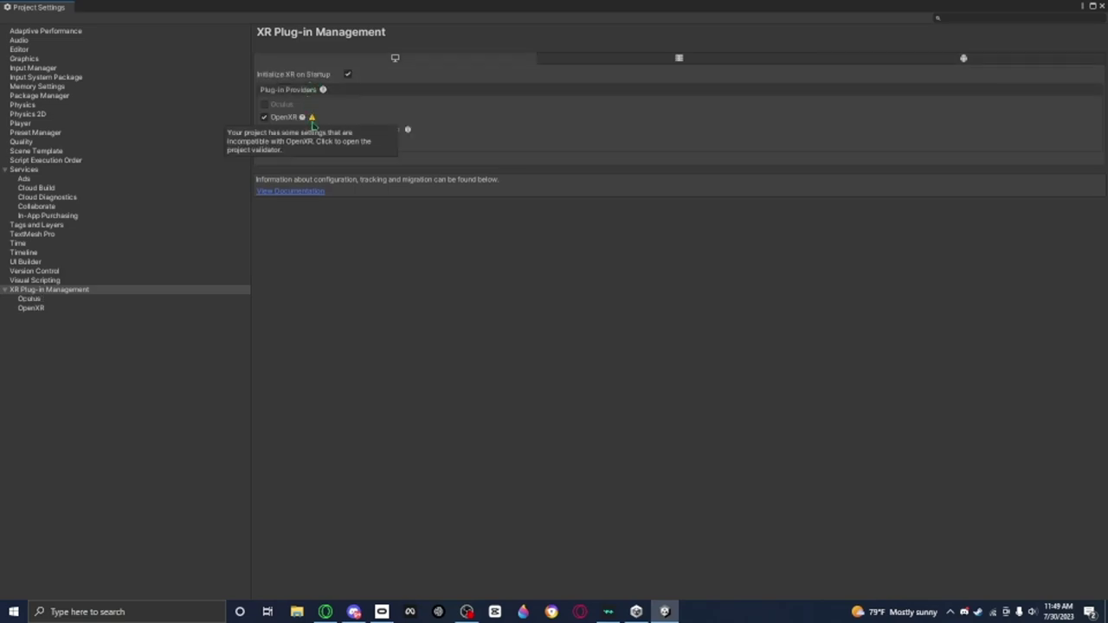
- Apply the optional PoseControl fix in OpenXR project validation
click(312, 119)
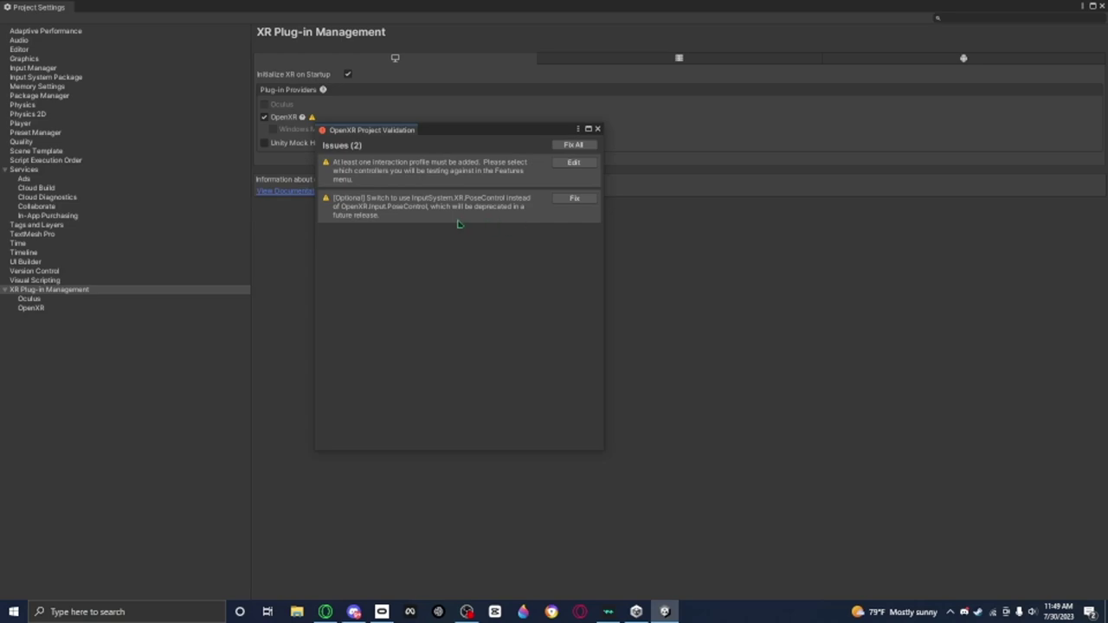
click(571, 199)
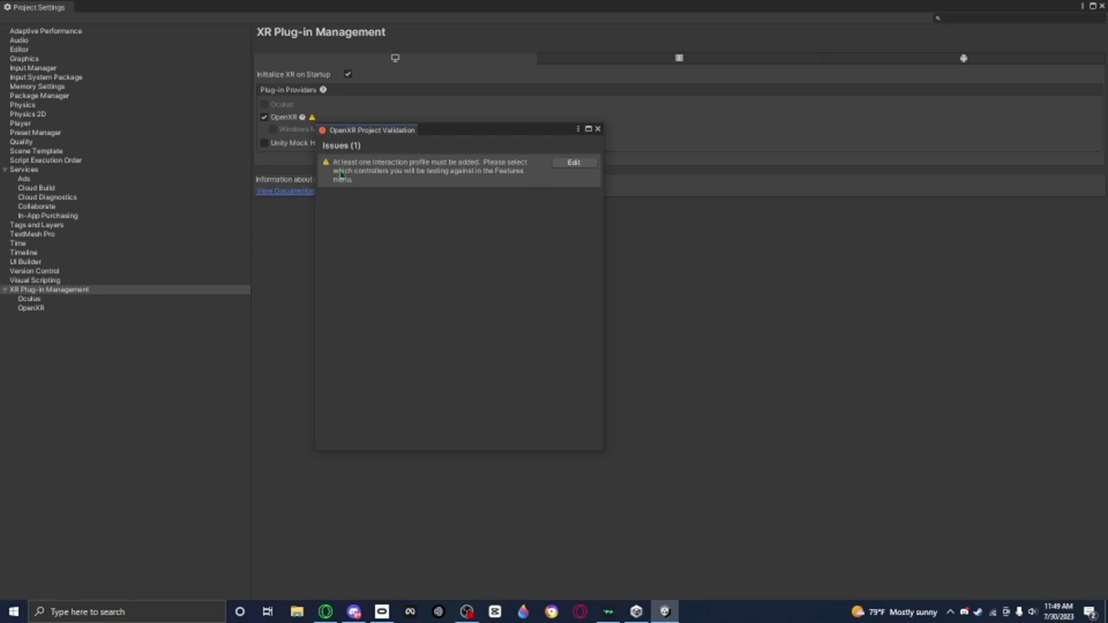
click(573, 163)
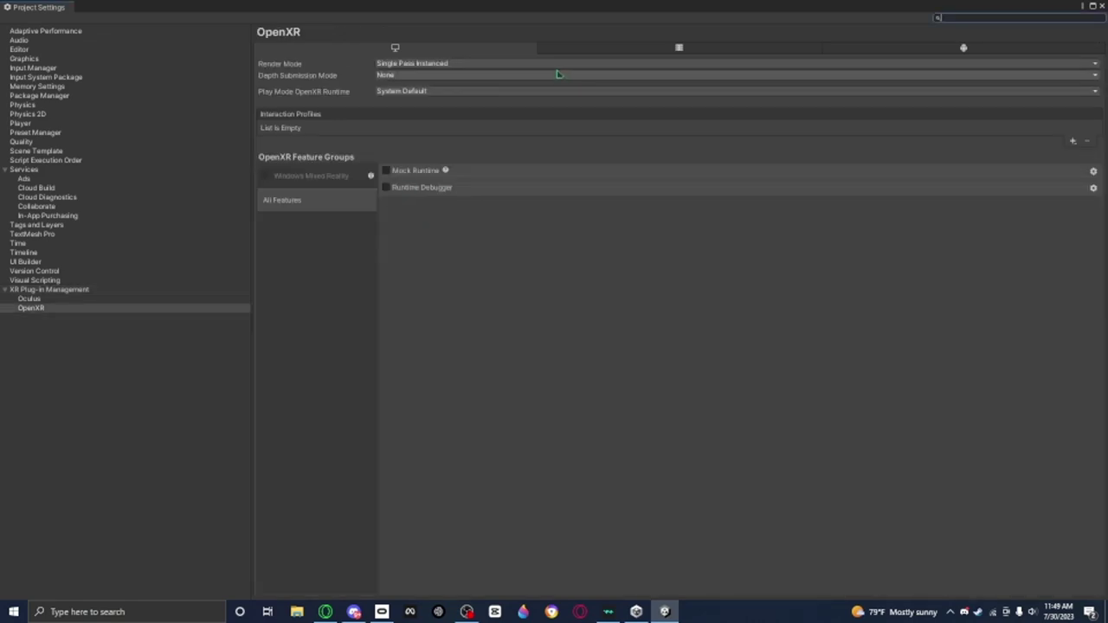
- Set desktop OpenXR to Multi-pass with Oculus Touch and Valve Index controller profiles
click(427, 68)
click(435, 77)
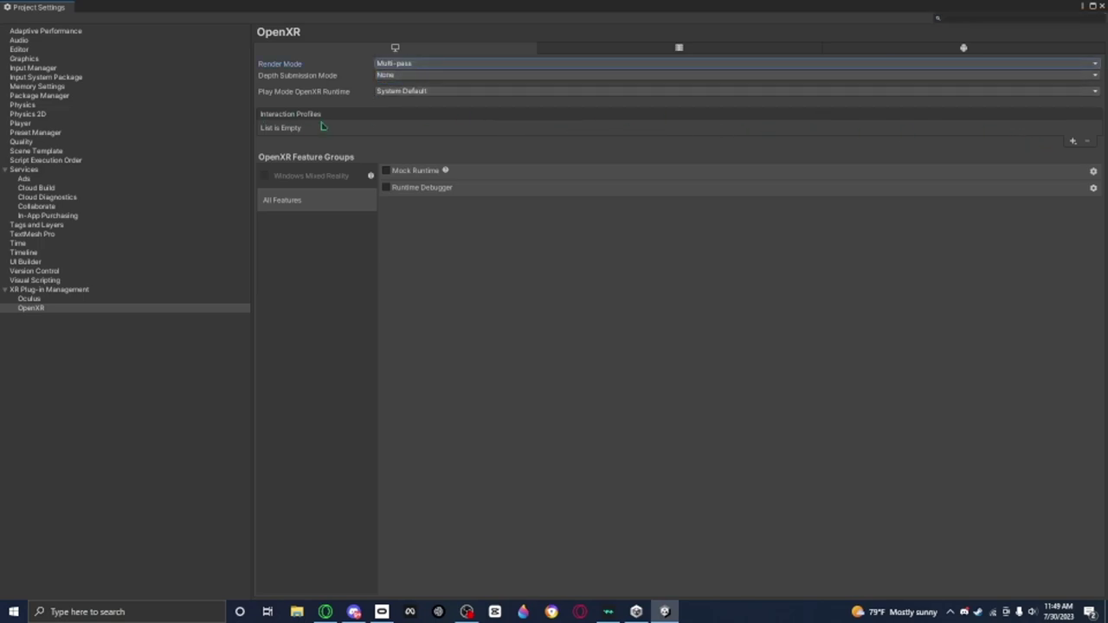
click(1073, 142)
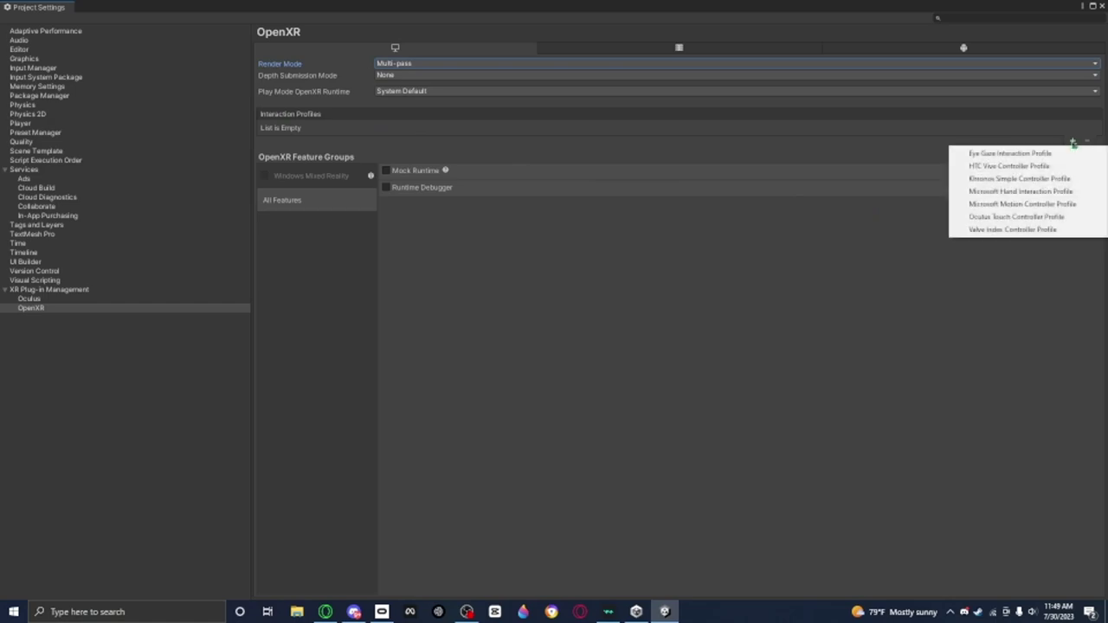
click(1028, 218)
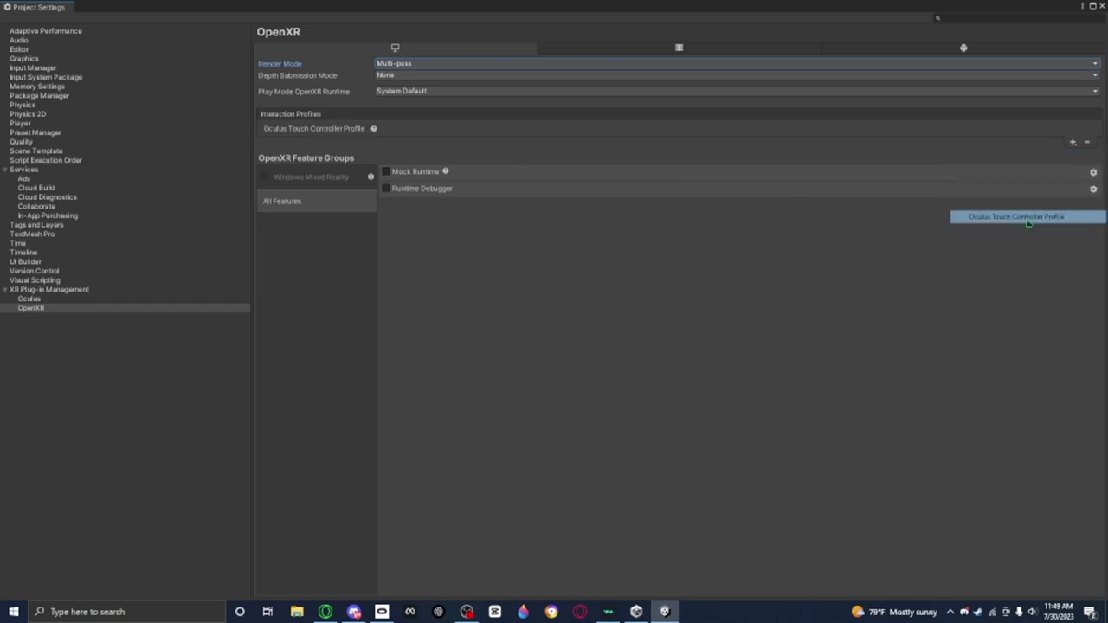
click(1073, 144)
click(1026, 219)
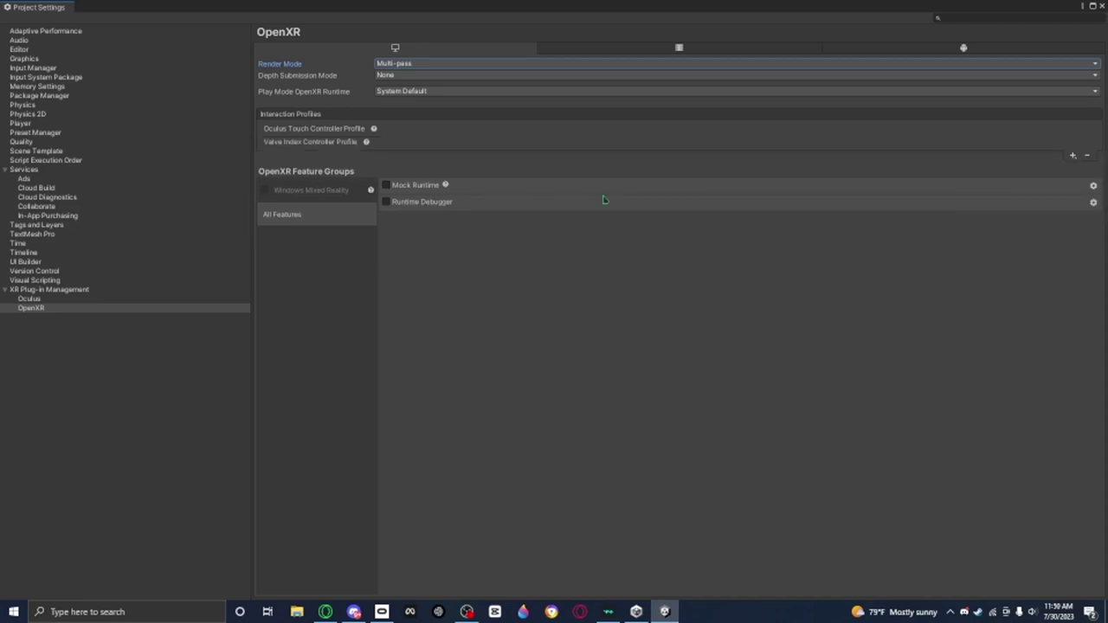
- Set Android OpenXR to Multi-pass, add Oculus Touch profile, and enable Meta Quest Support
click(964, 47)
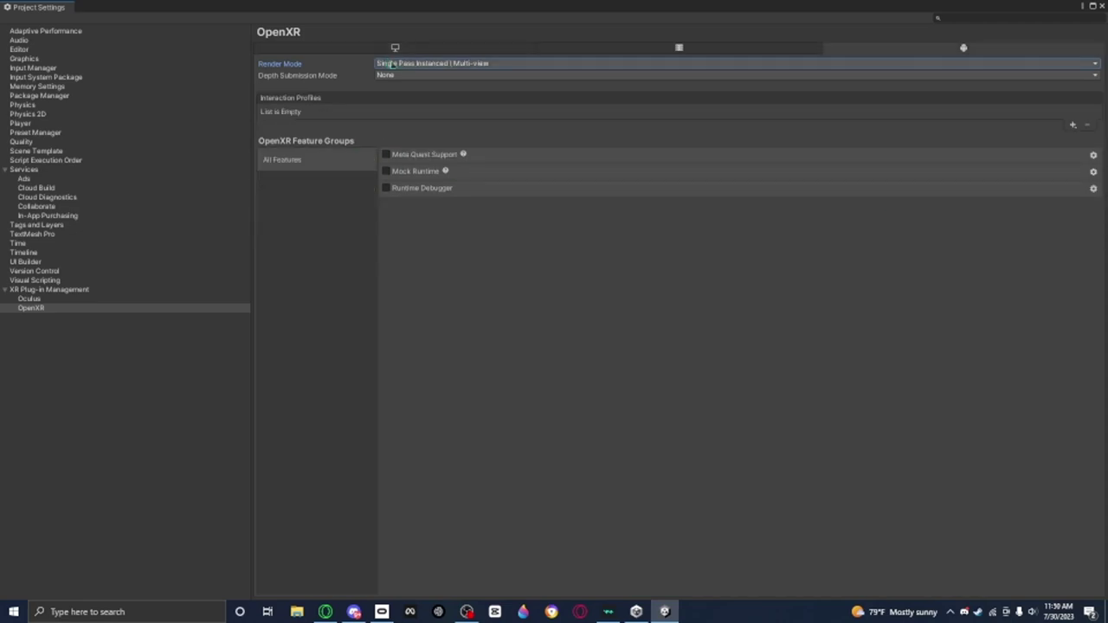
click(399, 64)
click(403, 77)
click(407, 64)
click(415, 82)
click(1073, 125)
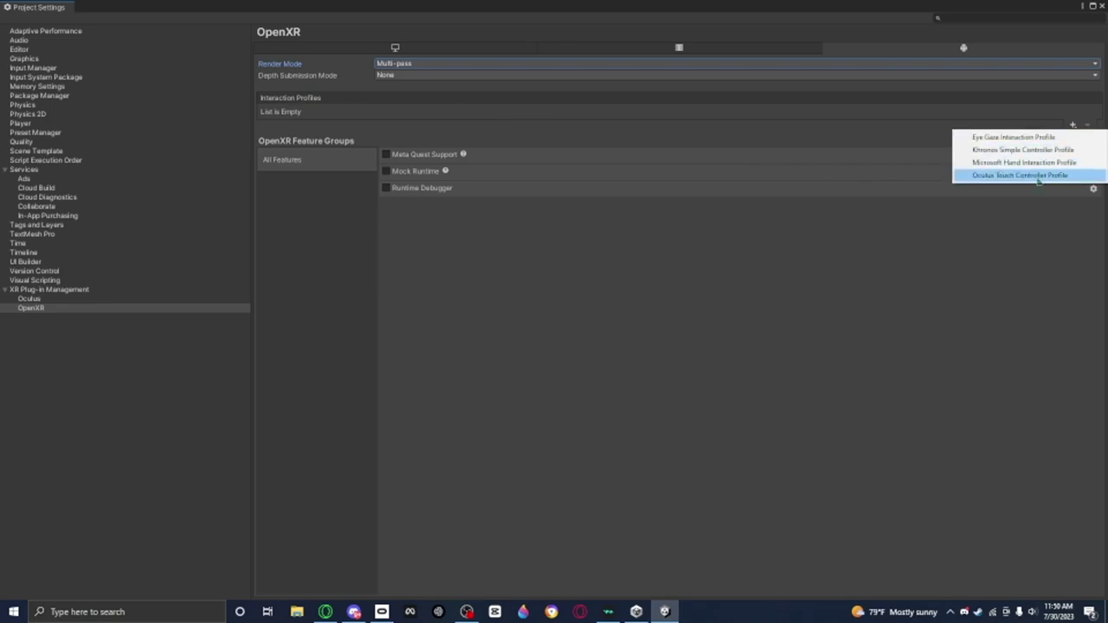
click(1031, 178)
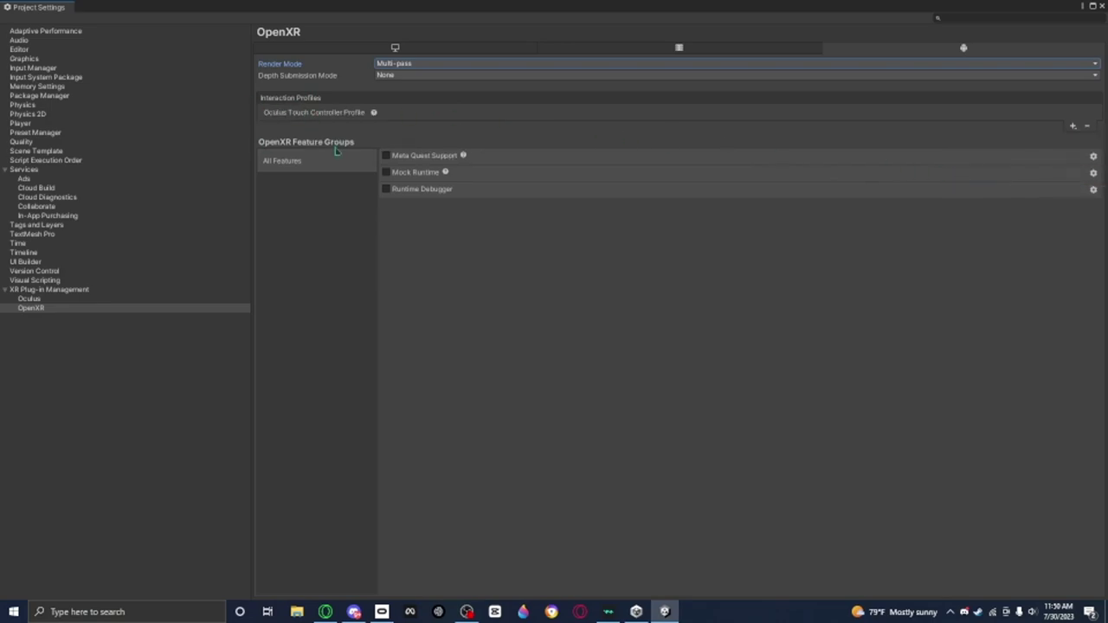
click(387, 157)
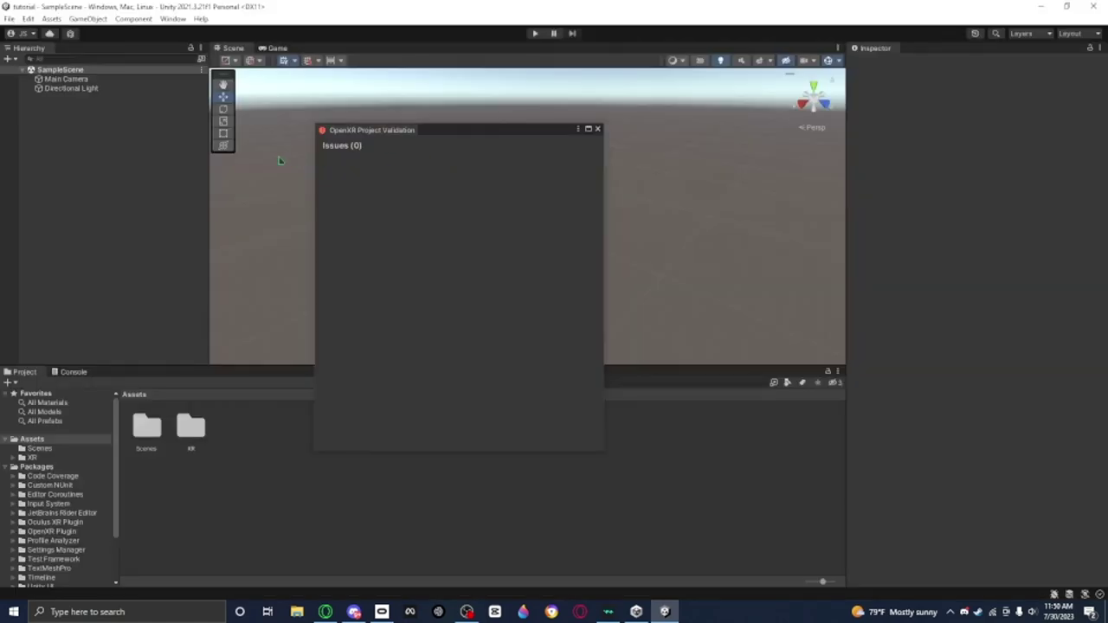
- Install the XR Interaction Toolkit package from the Unity Registry in Package Manager
click(596, 129)
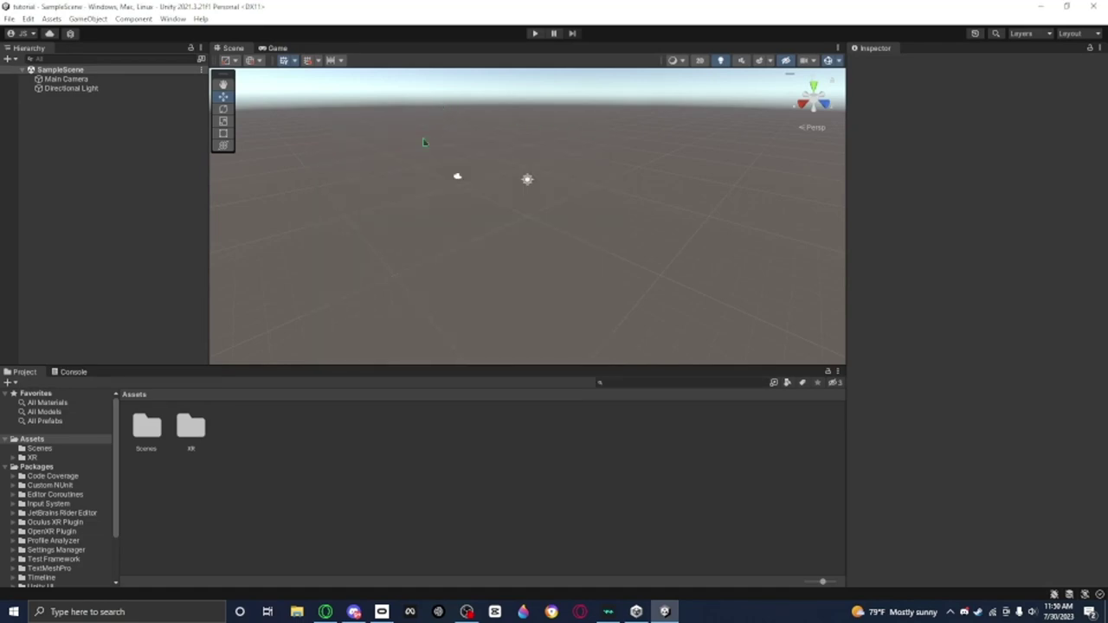
click(172, 18)
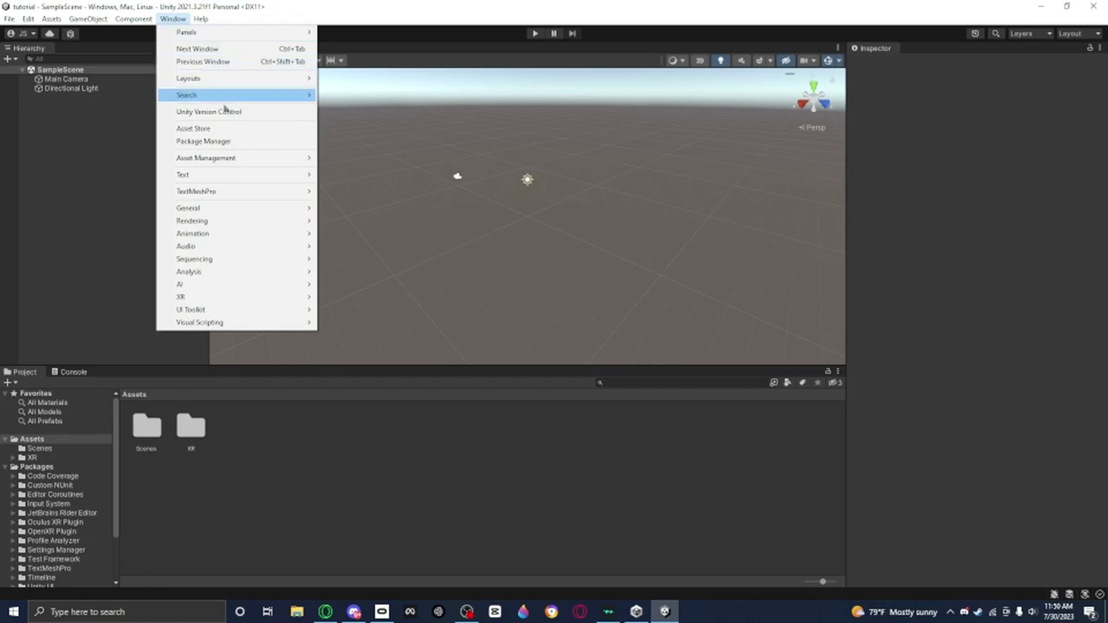
click(228, 144)
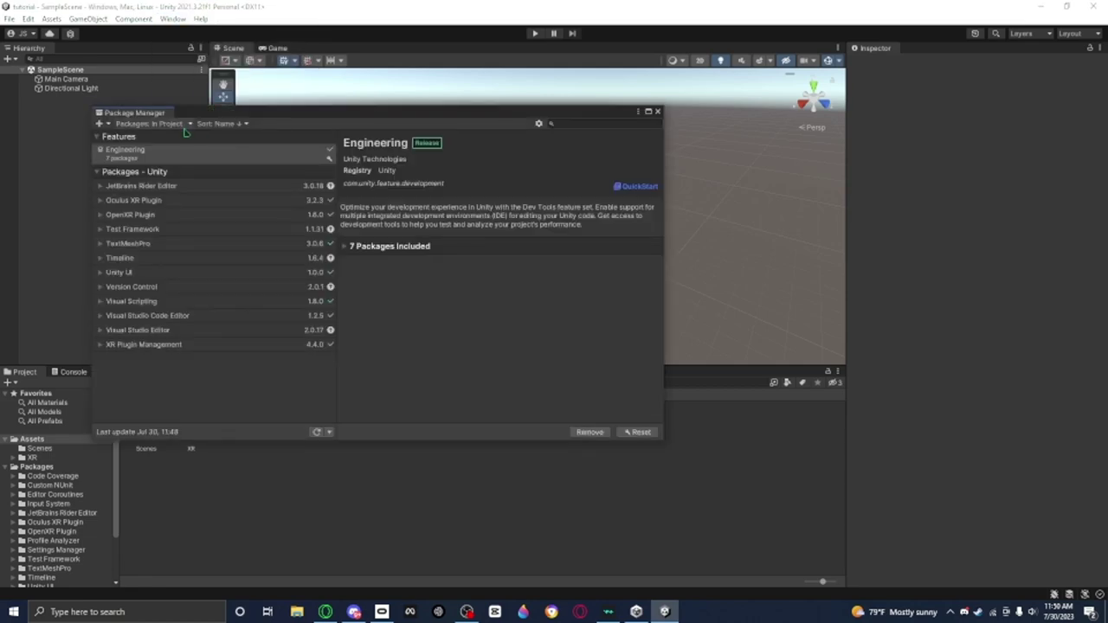
click(174, 124)
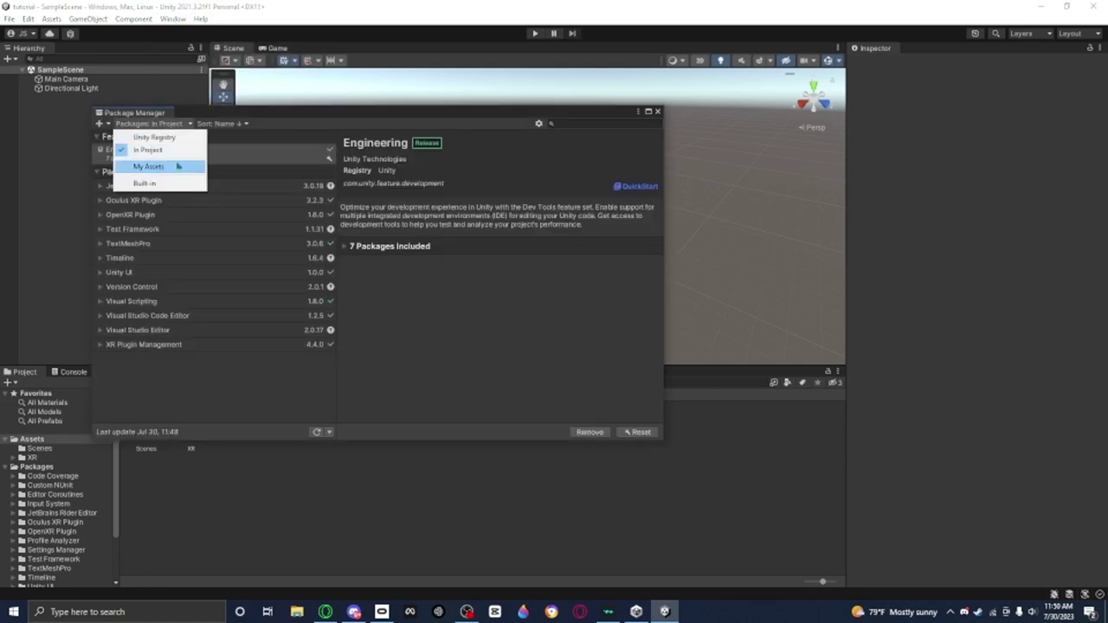
click(160, 137)
scroll(177, 298, down, 2)
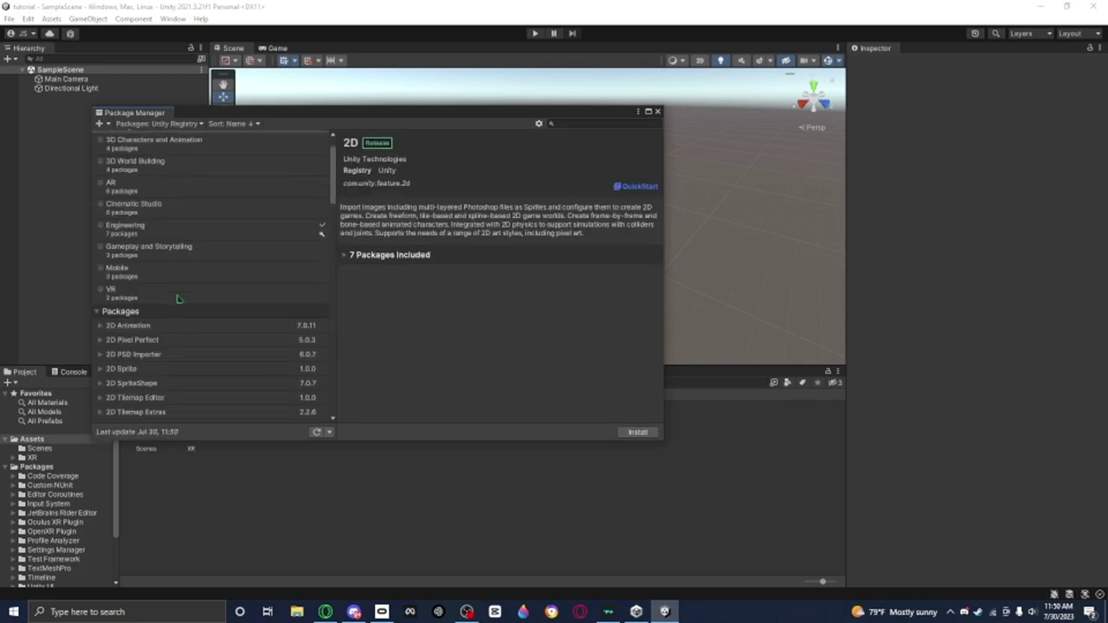
scroll(177, 299, down, 5)
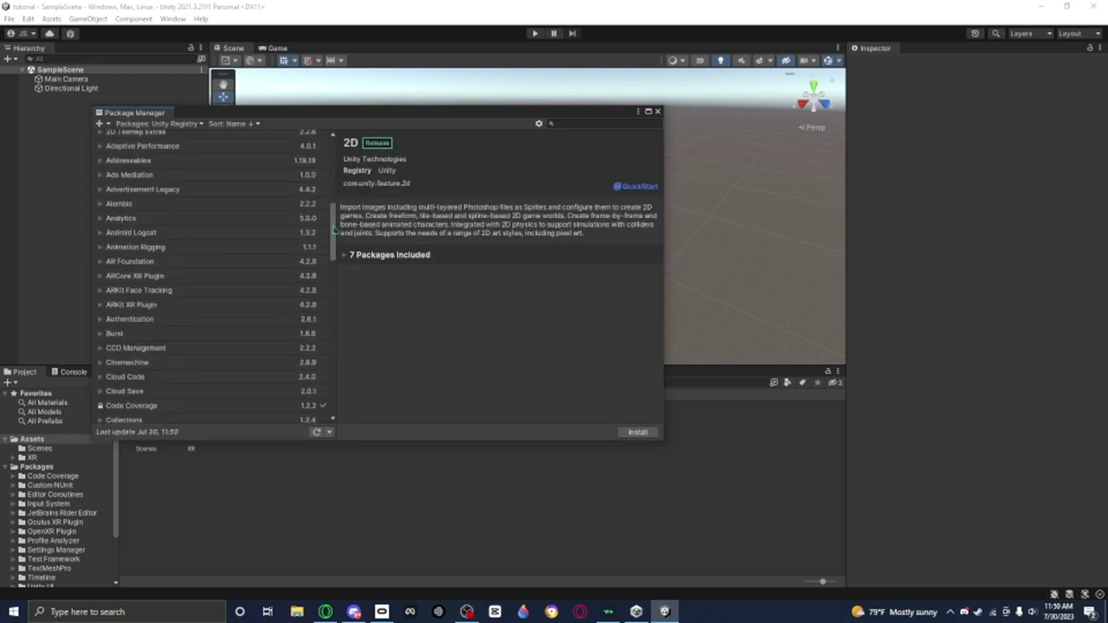
drag(335, 227, 317, 387)
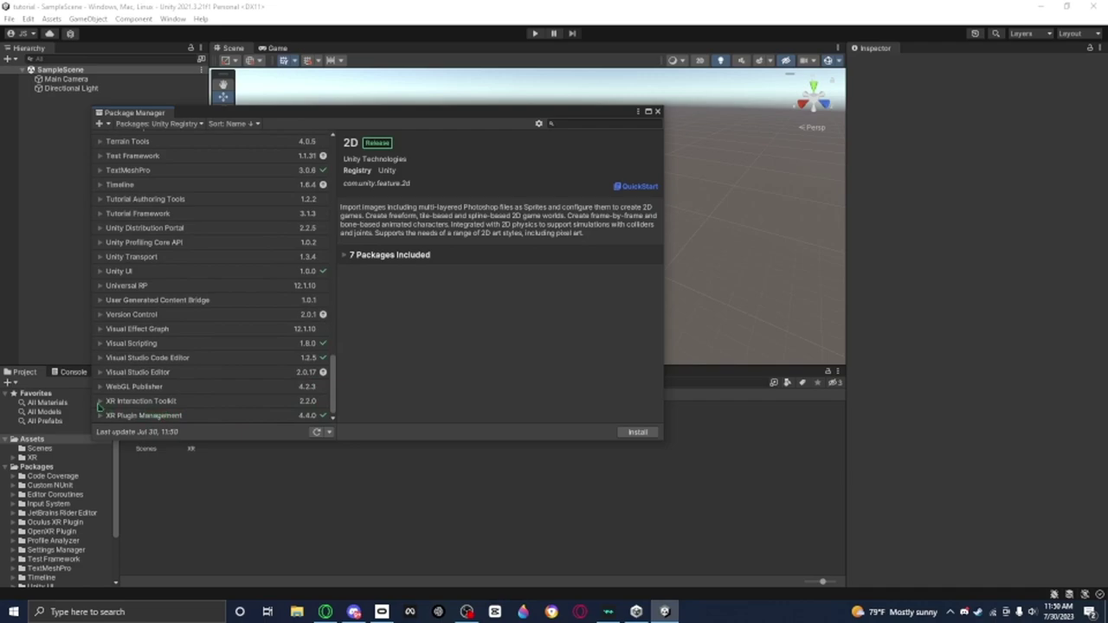
click(133, 403)
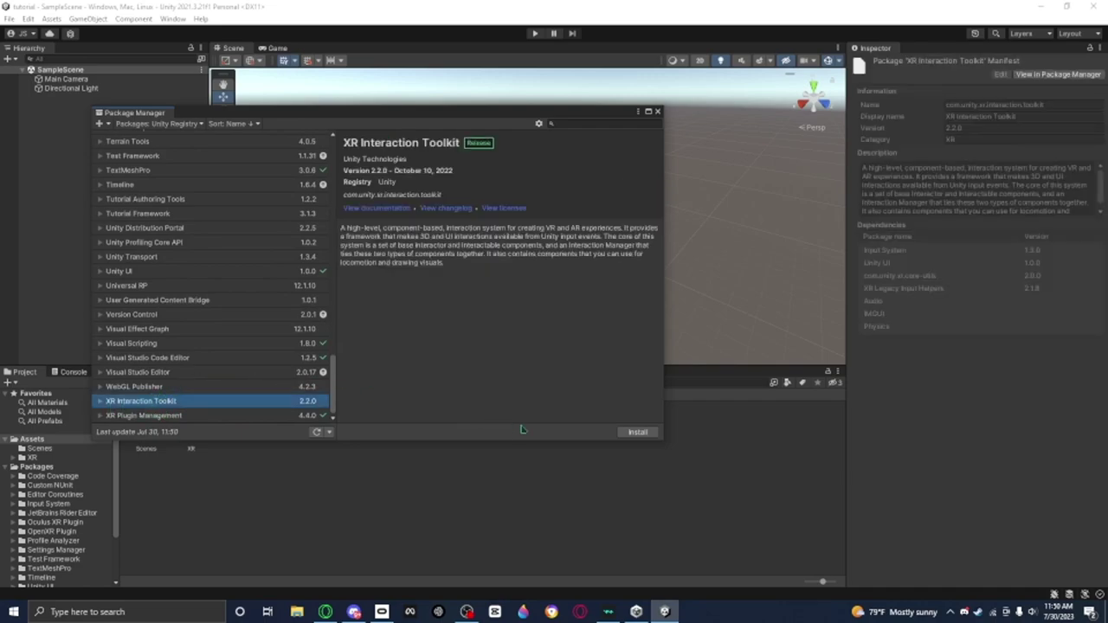
click(638, 432)
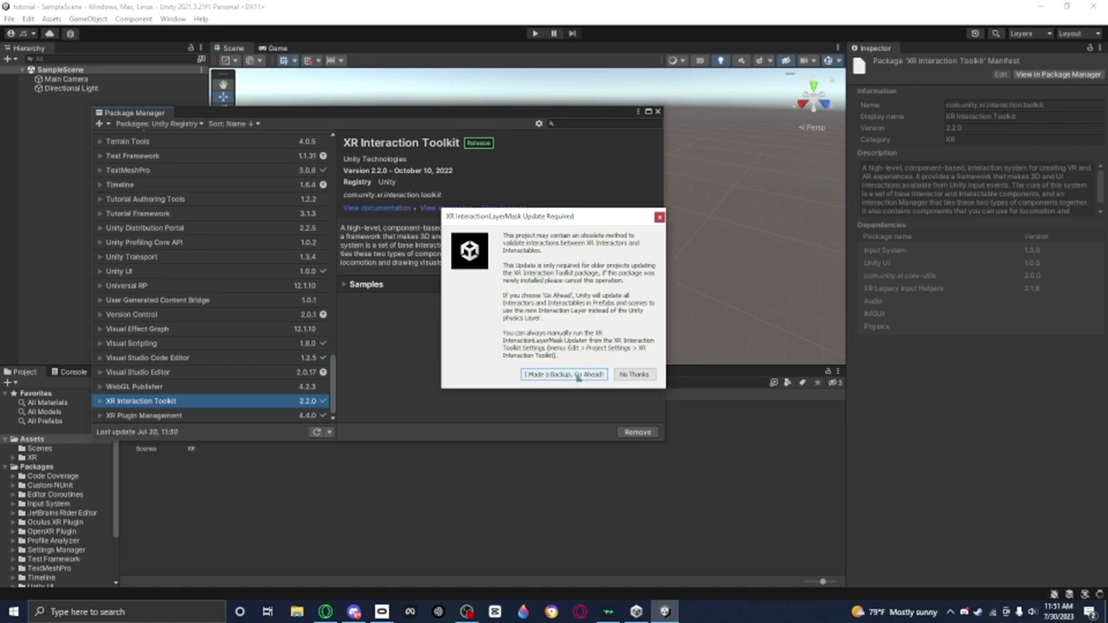
- Dismiss the interaction layer prompt, import the Starter Assets sample, and open its folder
click(564, 375)
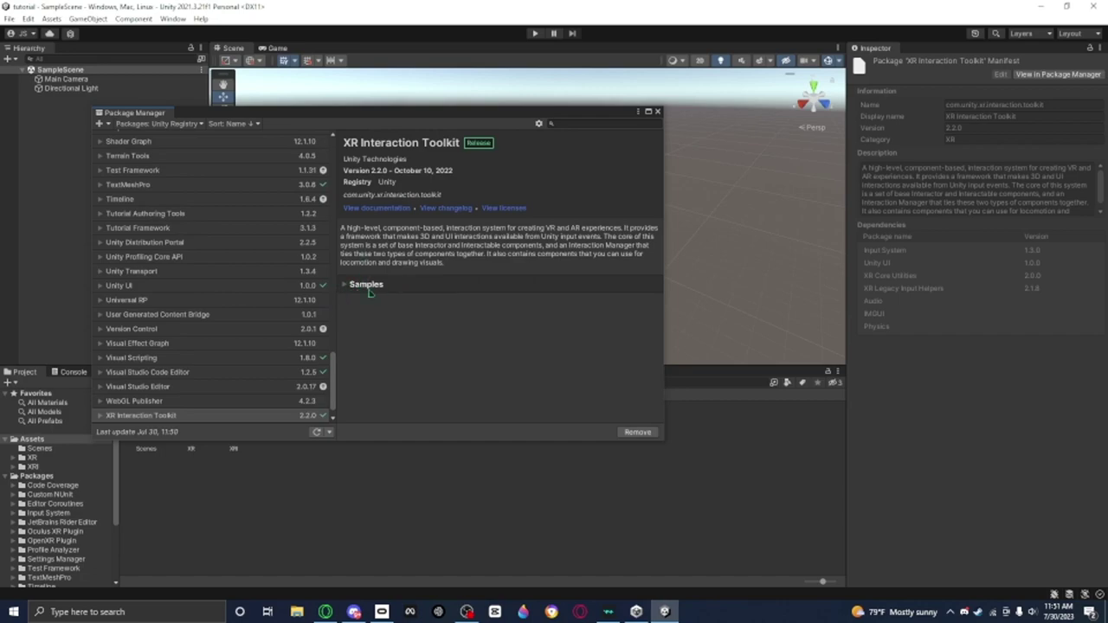
click(343, 288)
click(345, 286)
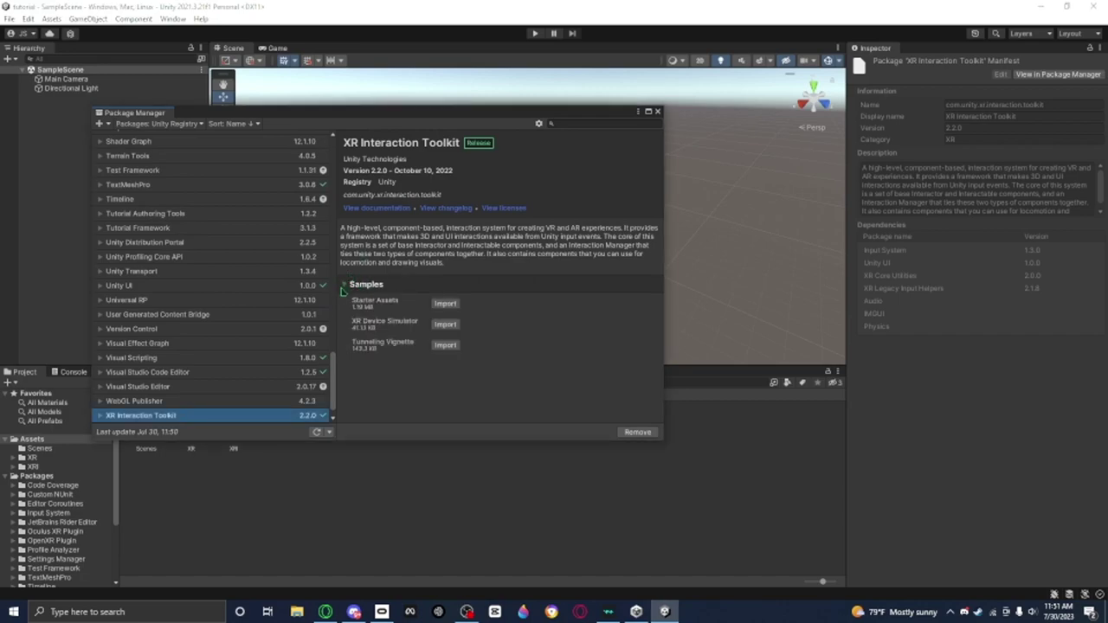
click(444, 304)
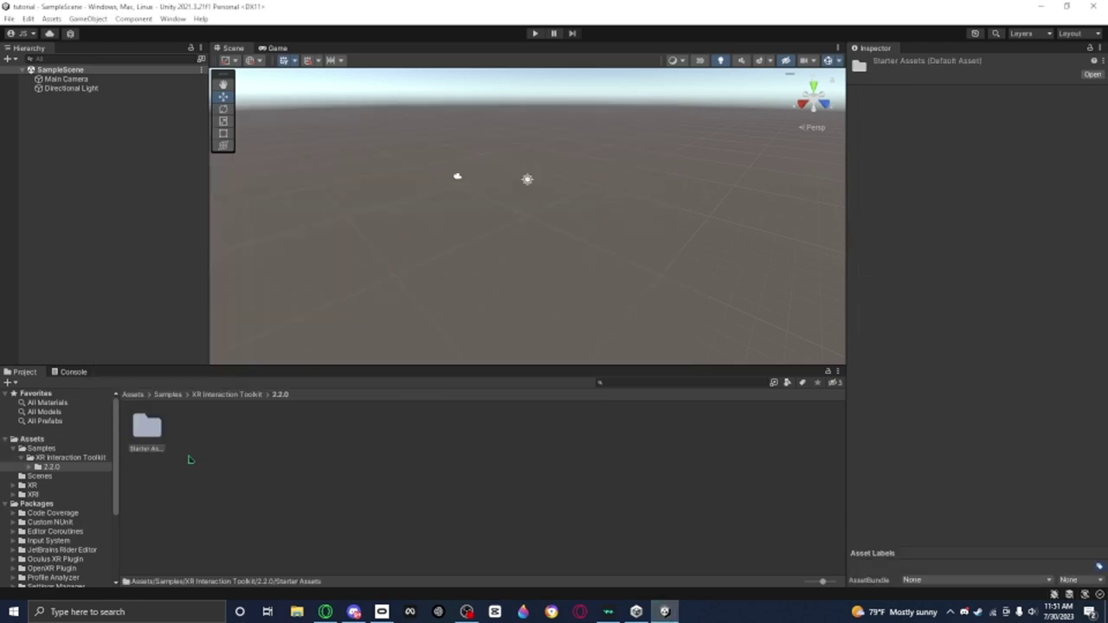
double_click(149, 428)
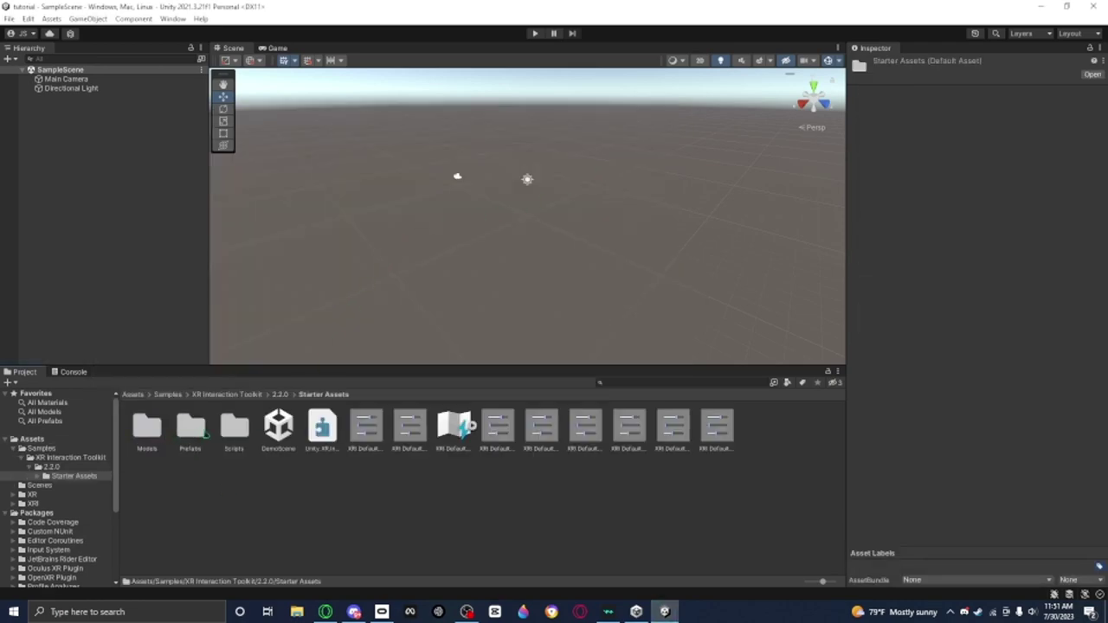
- Go through the XRI Default presets (Continuous Move, Continuous Turn, Left Controller, Grab Move) making each default
click(363, 438)
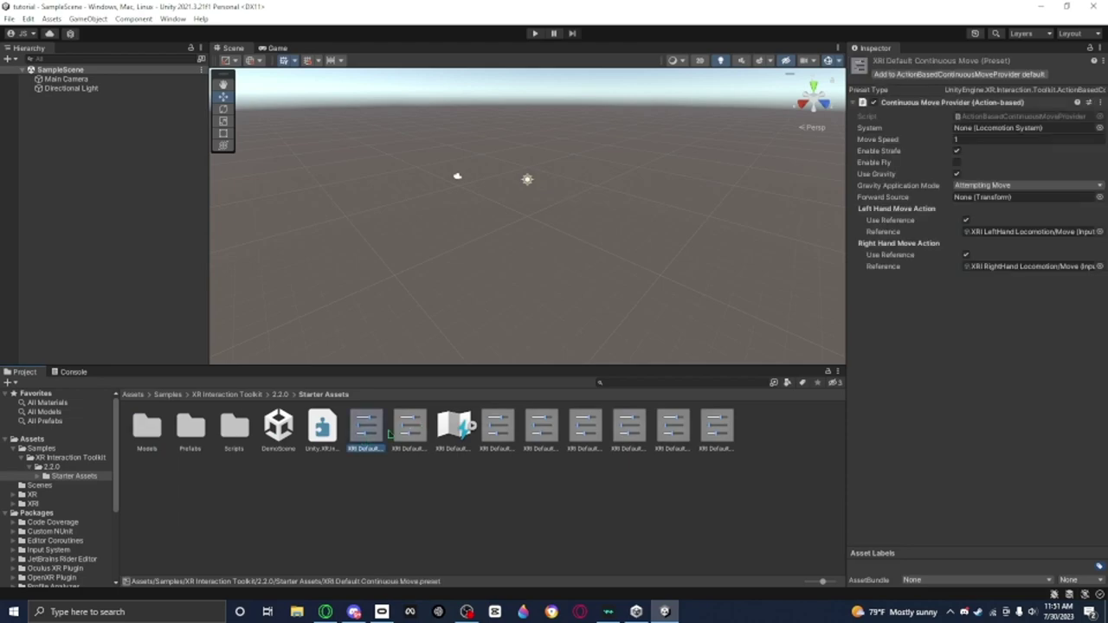
click(407, 438)
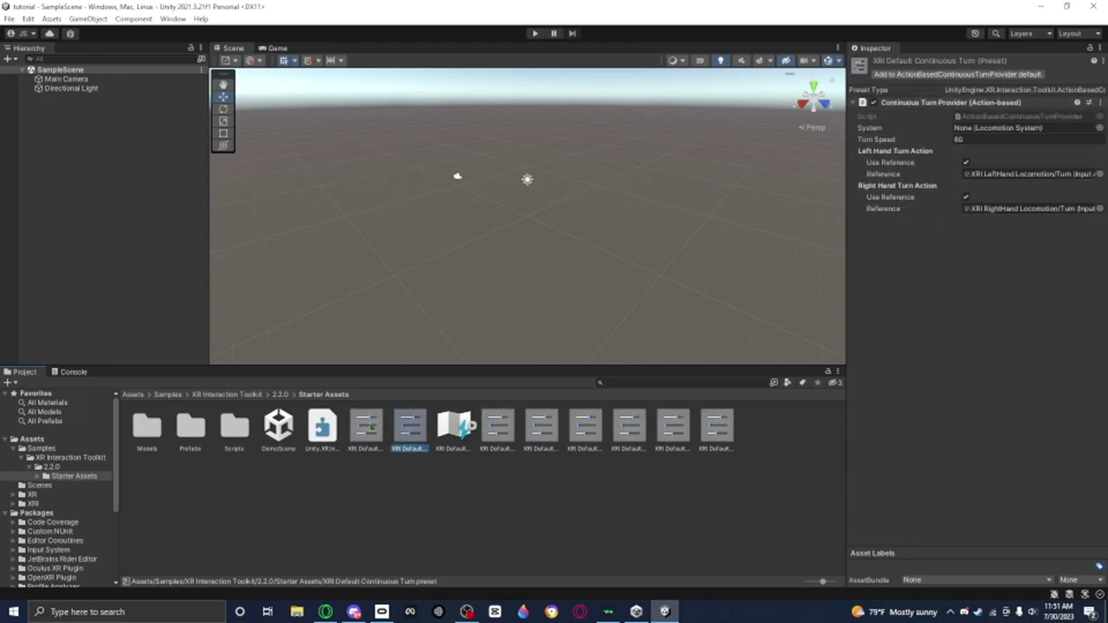
key(Left)
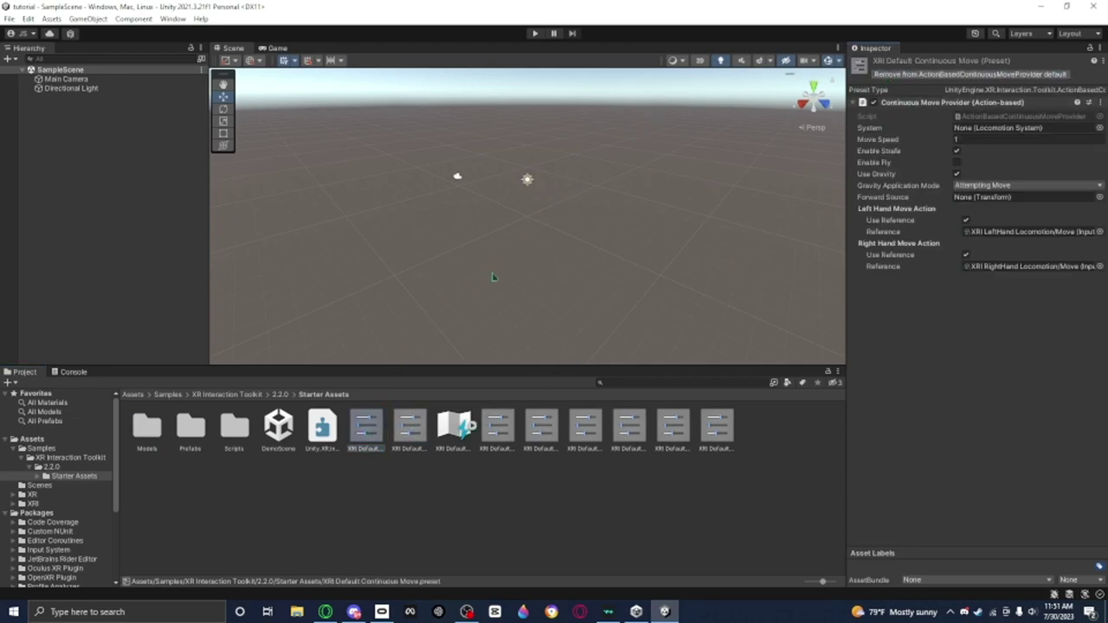
key(Right)
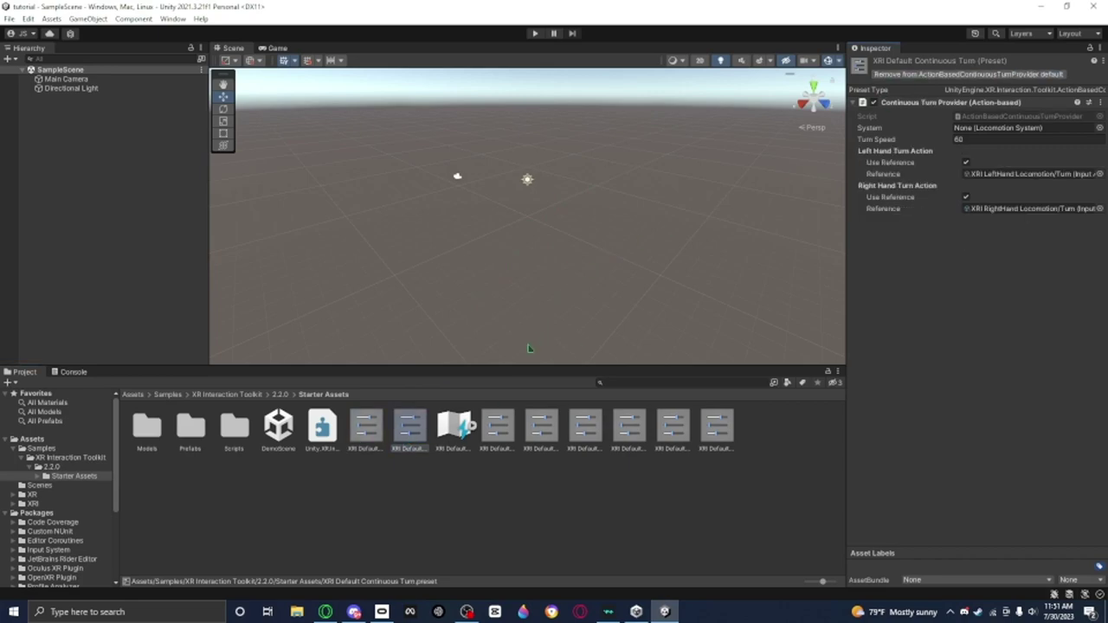
key(Right)
key(Right)
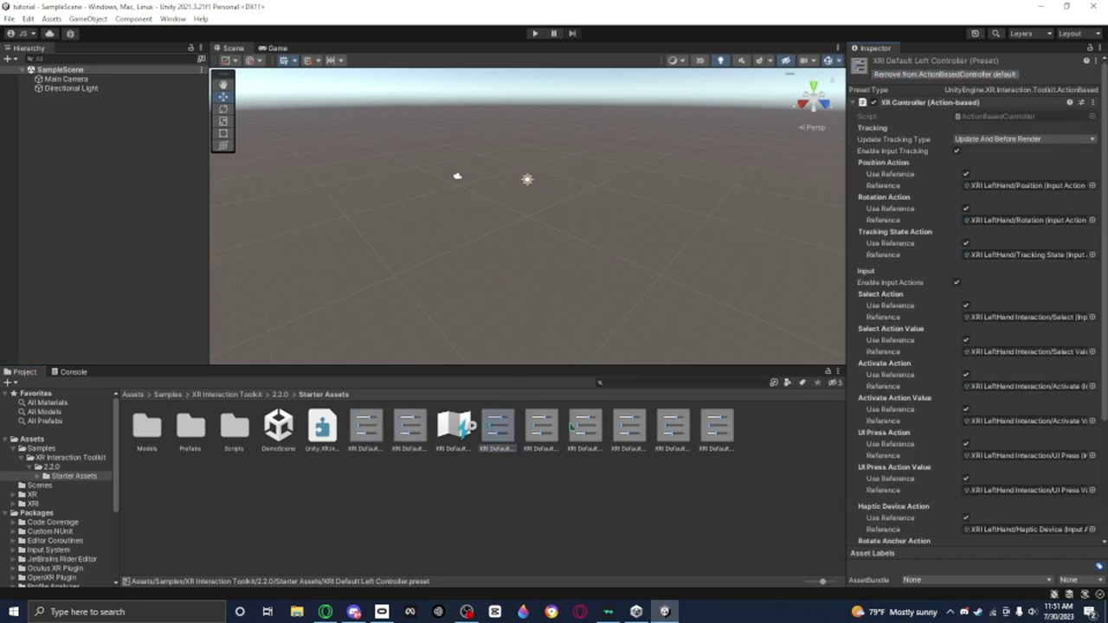
key(Right)
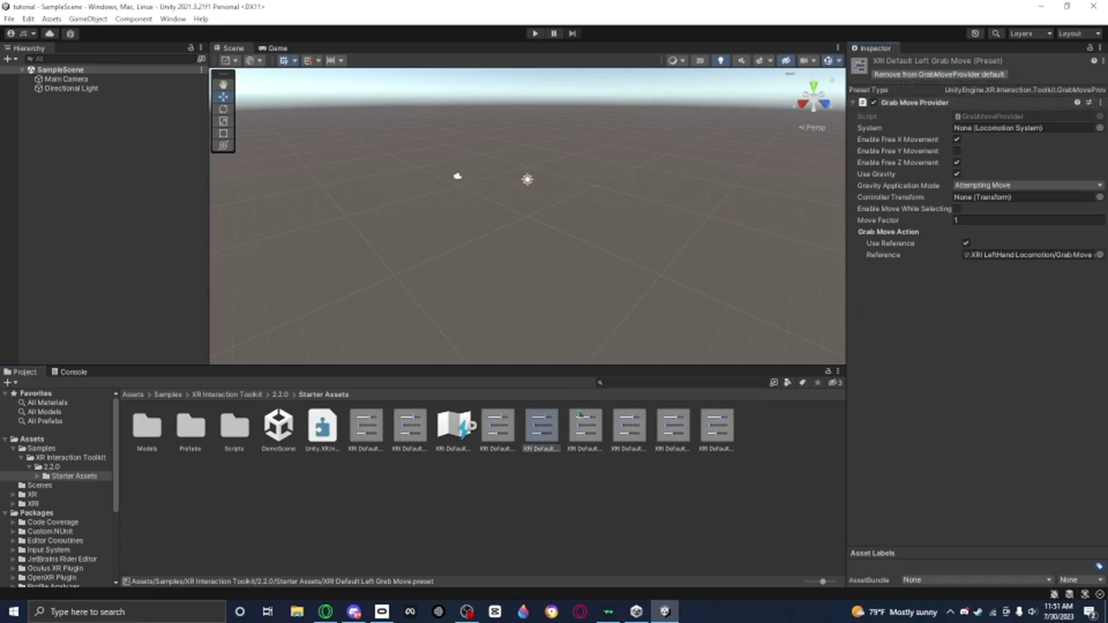
click(585, 425)
click(629, 422)
key(Right)
key(Right)
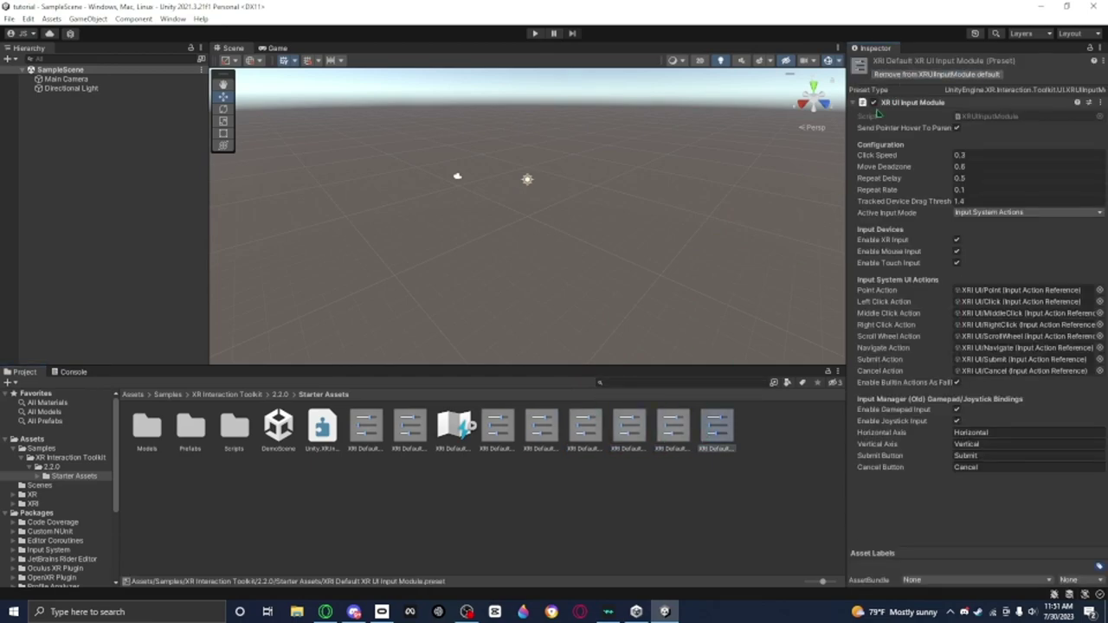
click(104, 130)
click(28, 18)
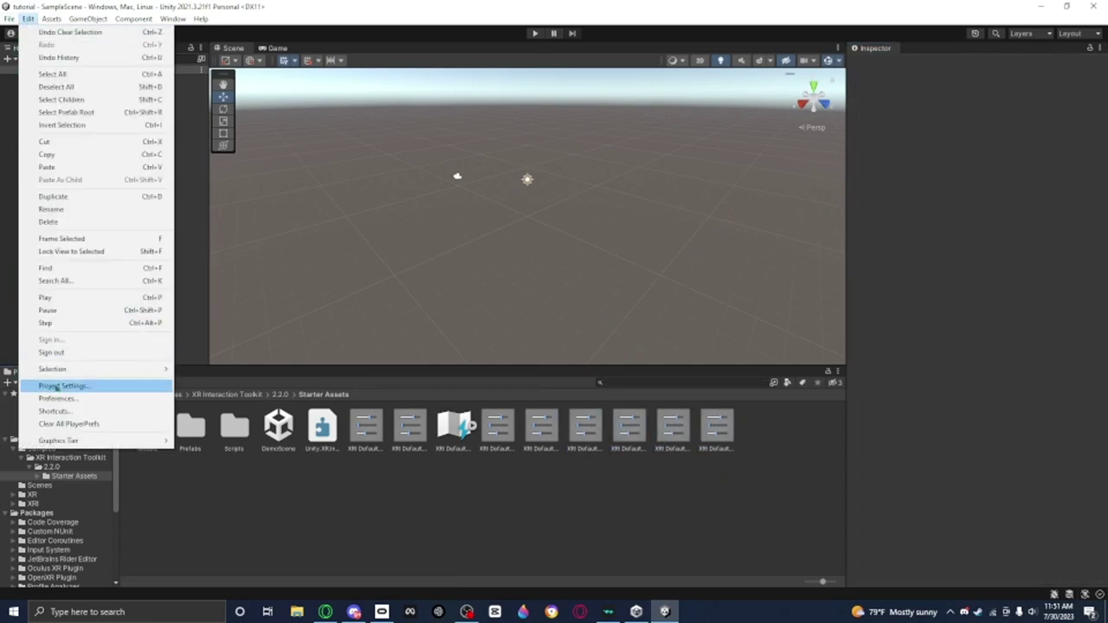
- In Preset Manager, filter the ActionBasedController presets with 'right' and 'left'
click(57, 386)
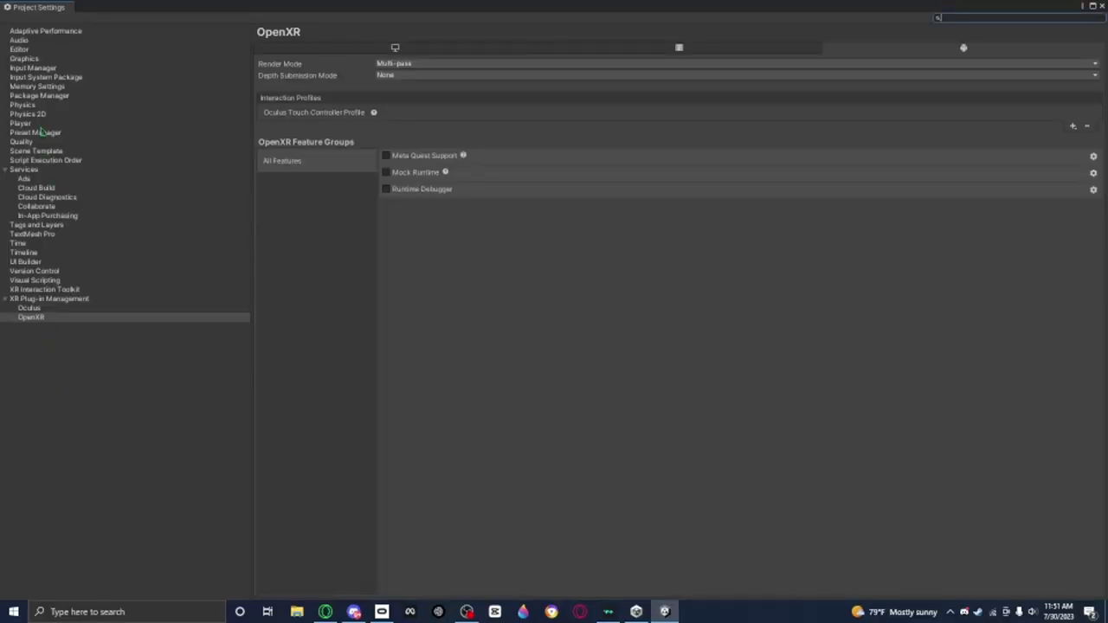
click(35, 134)
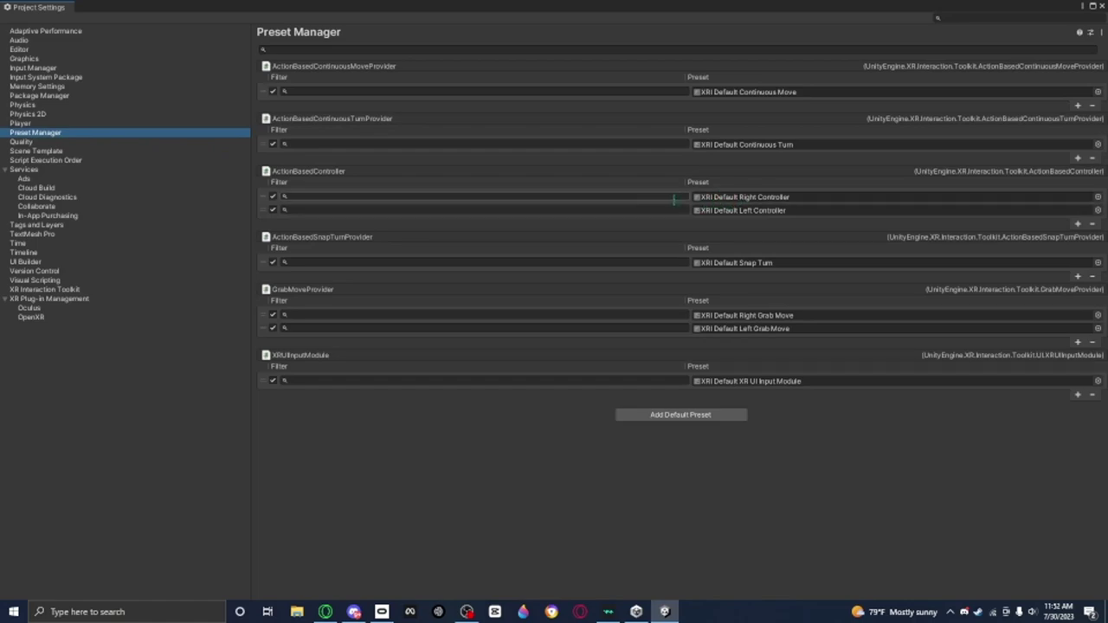
click(302, 196)
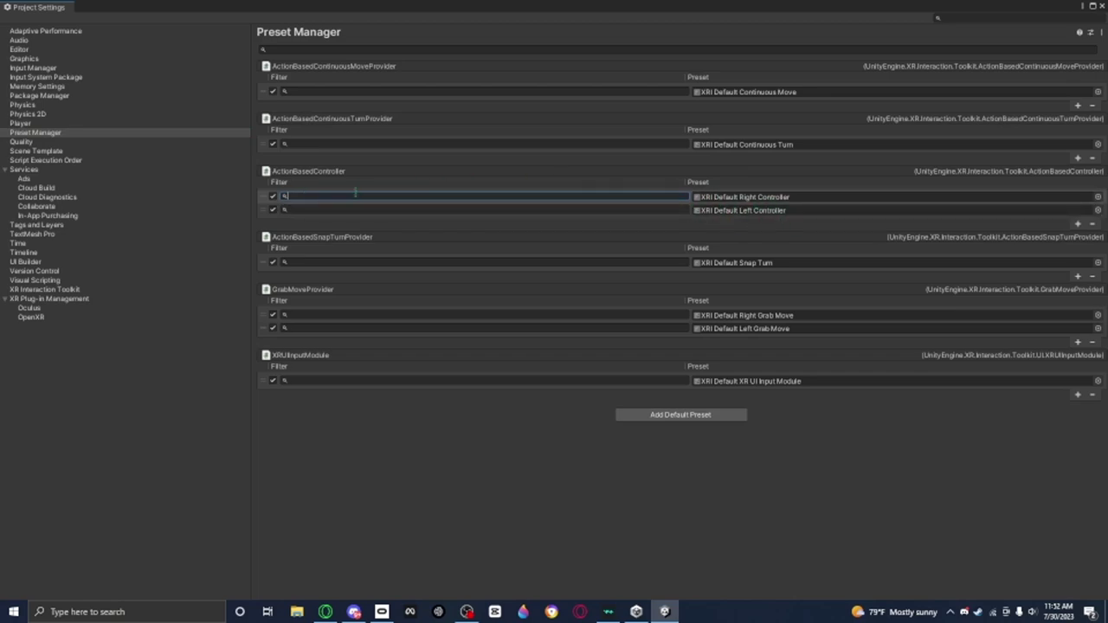
text(Right)
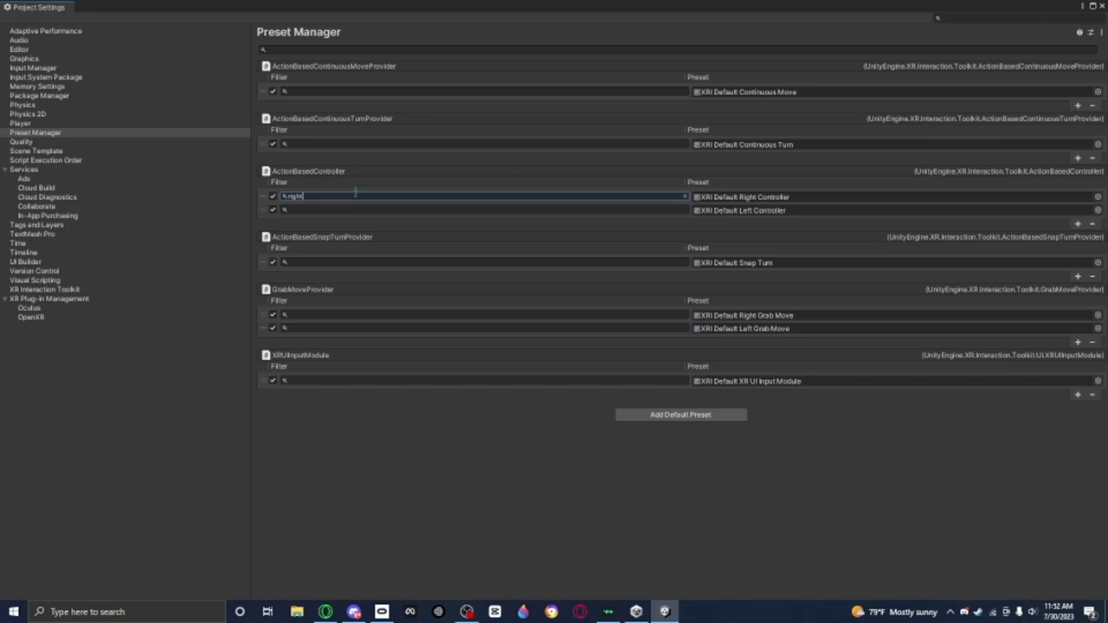
click(346, 209)
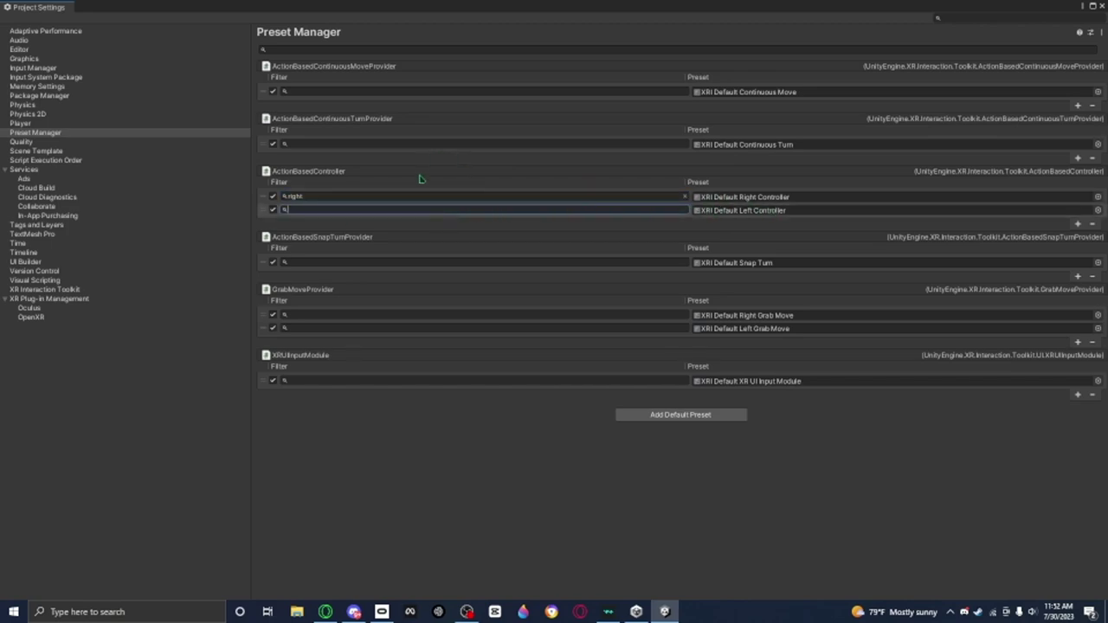
text(left)
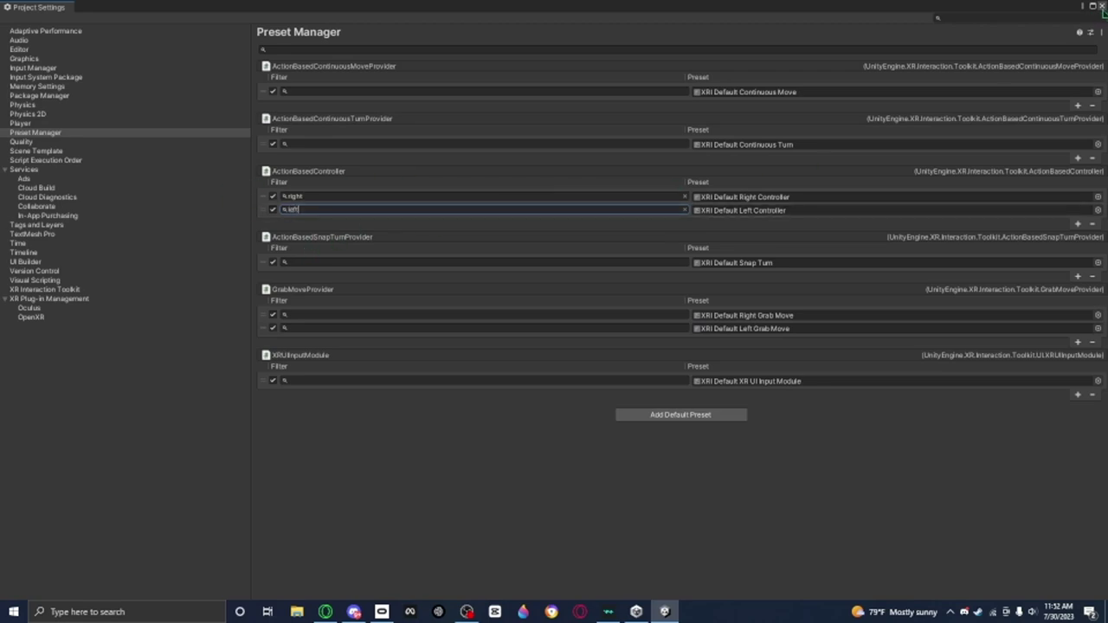
click(1102, 6)
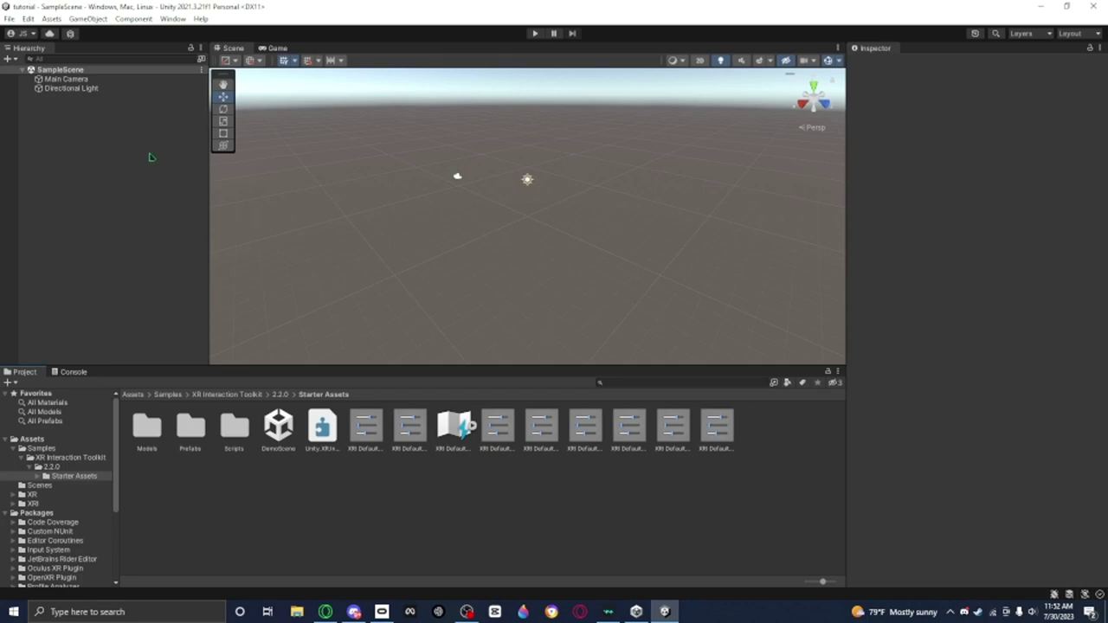
- Open the GorillaLocomotion GitHub link from Discord's #gorilla-locomotion channel
click(354, 612)
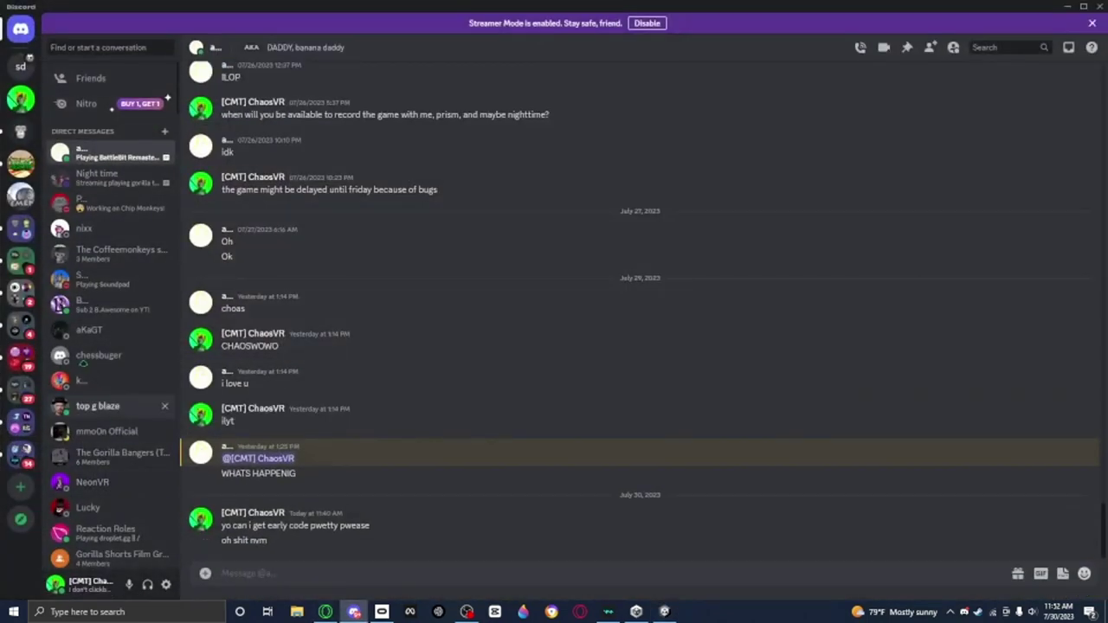
click(21, 99)
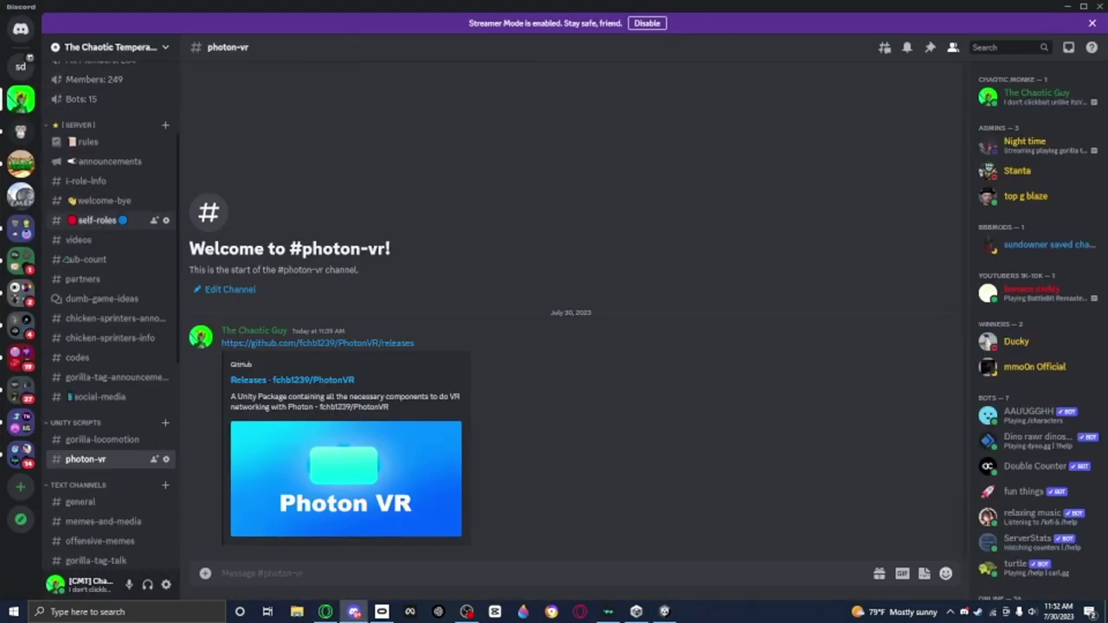
click(60, 440)
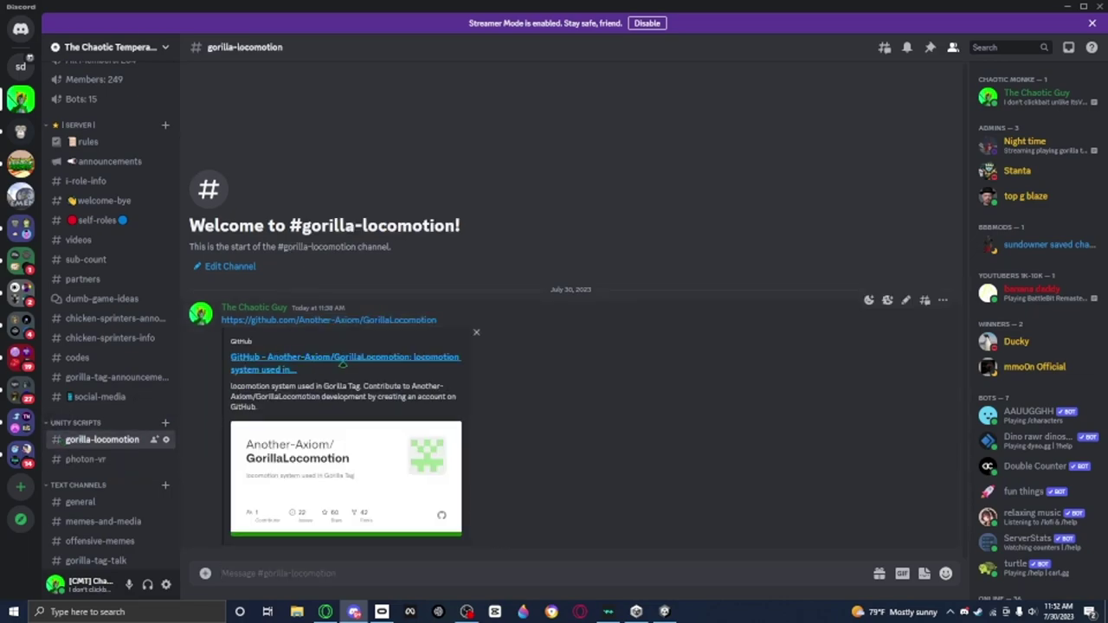
click(343, 363)
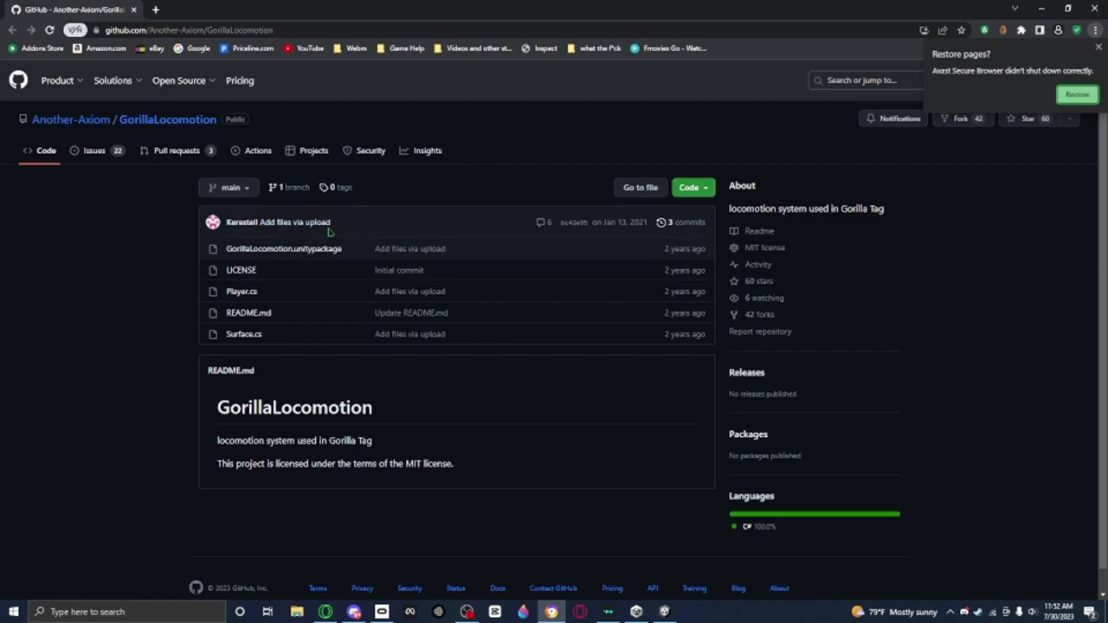
- Download the GorillaLocomotion repository as a ZIP from the Code menu
click(703, 186)
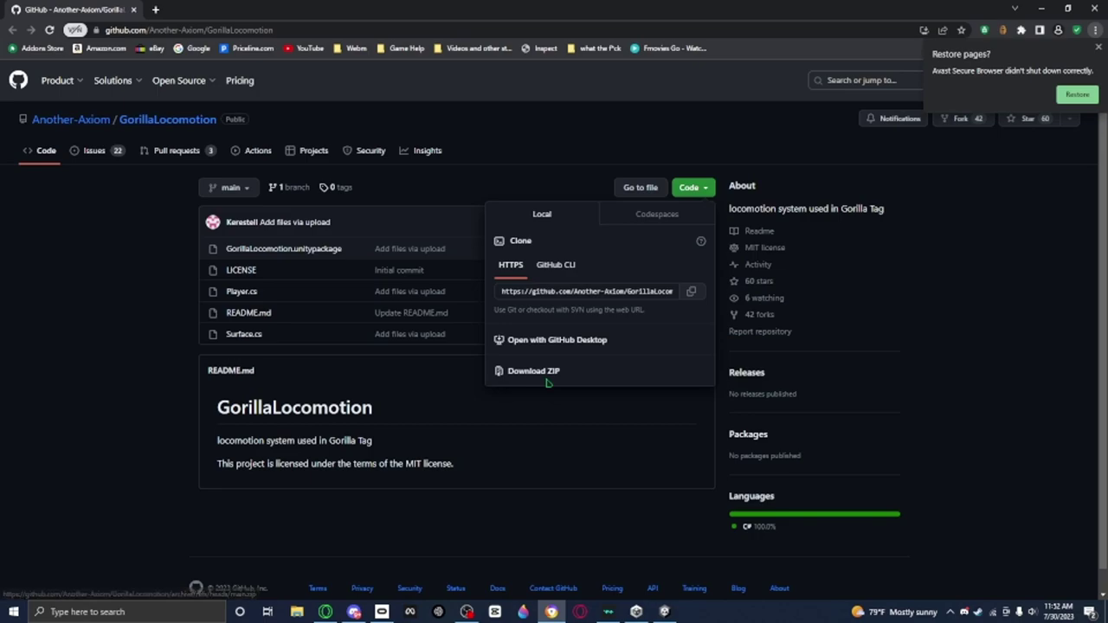
click(87, 356)
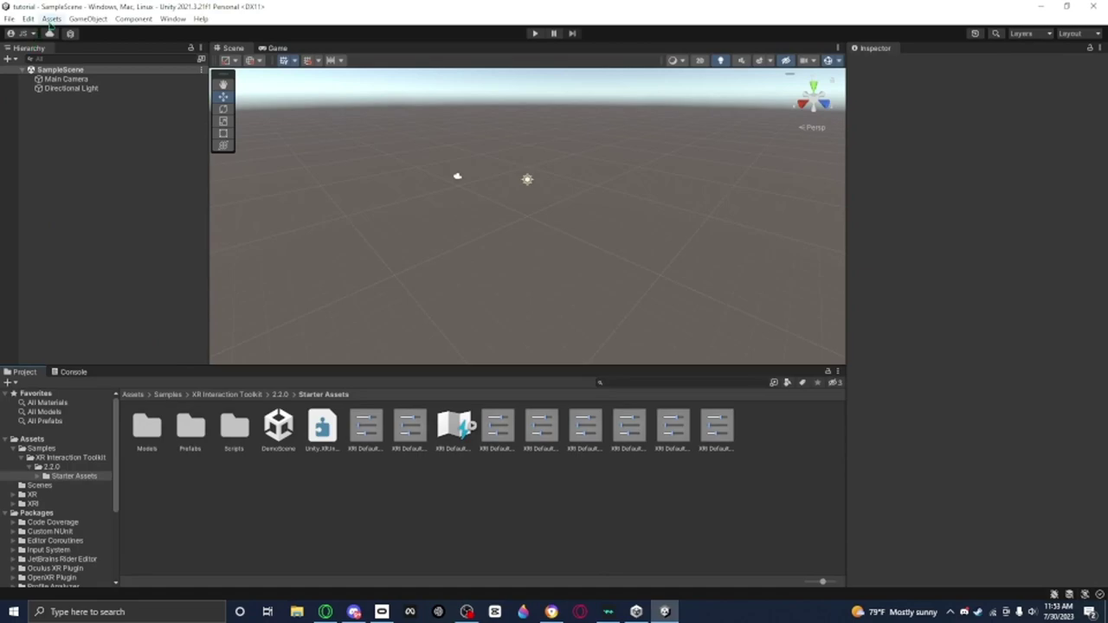
- Import all contents of GorillaLocomotion.unitypackage from the Unity Scripts and Packages folder
click(51, 18)
mouse_move(101, 164)
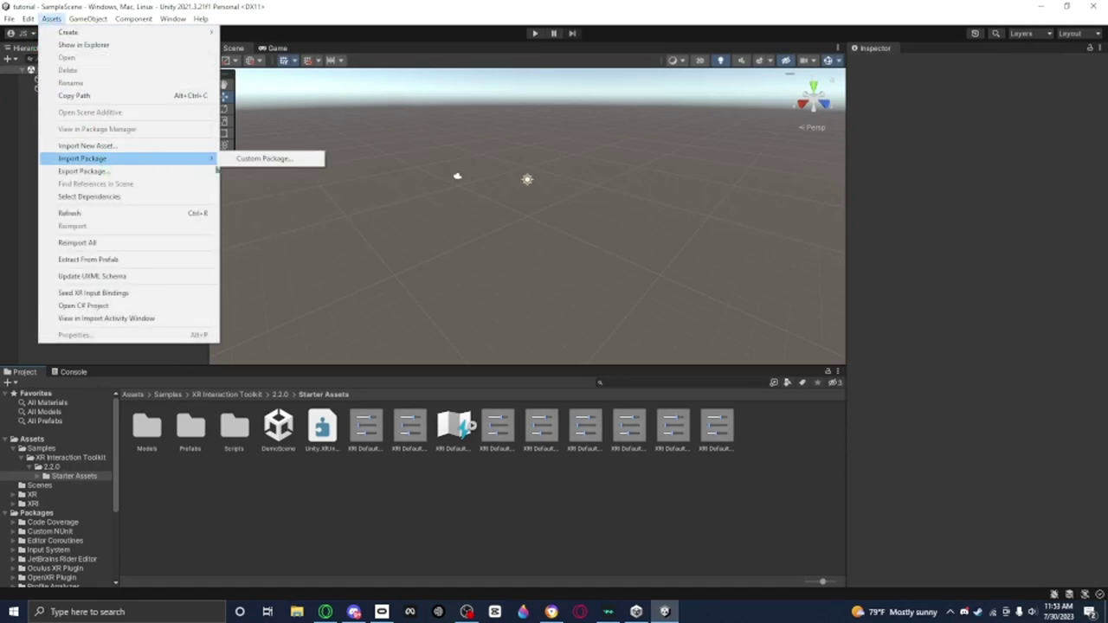
click(264, 159)
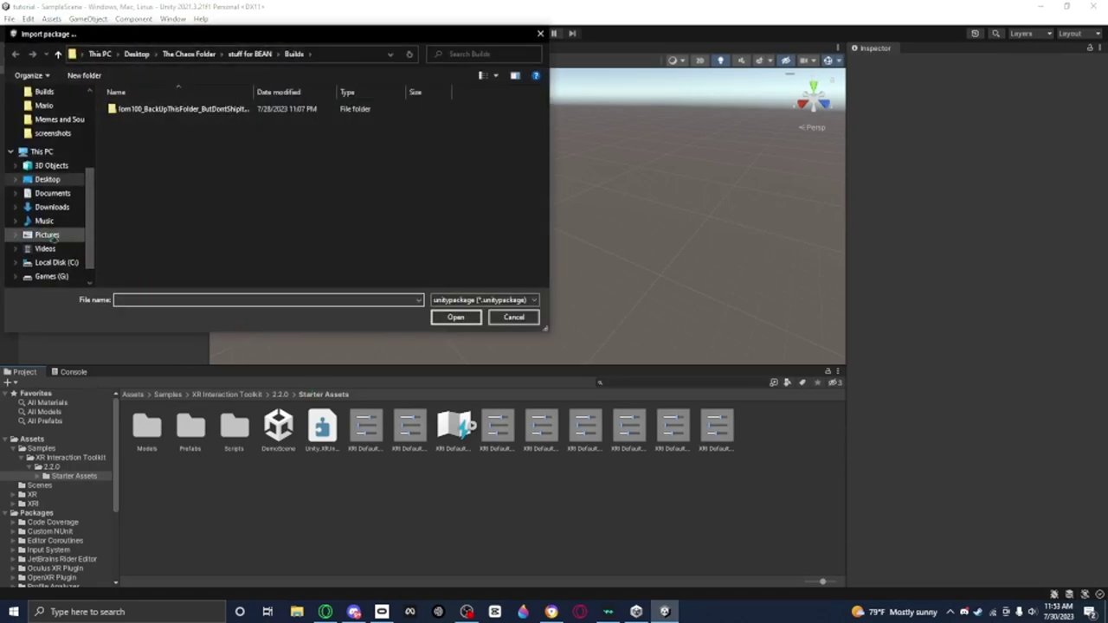
scroll(48, 235, up, 2)
click(53, 105)
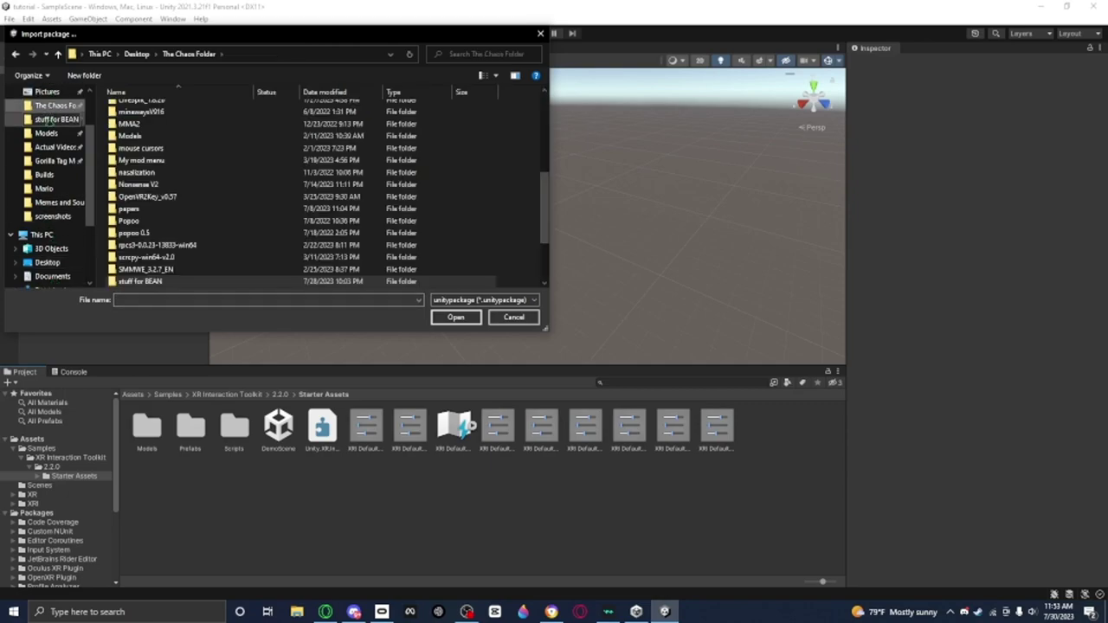
scroll(143, 260, down, 3)
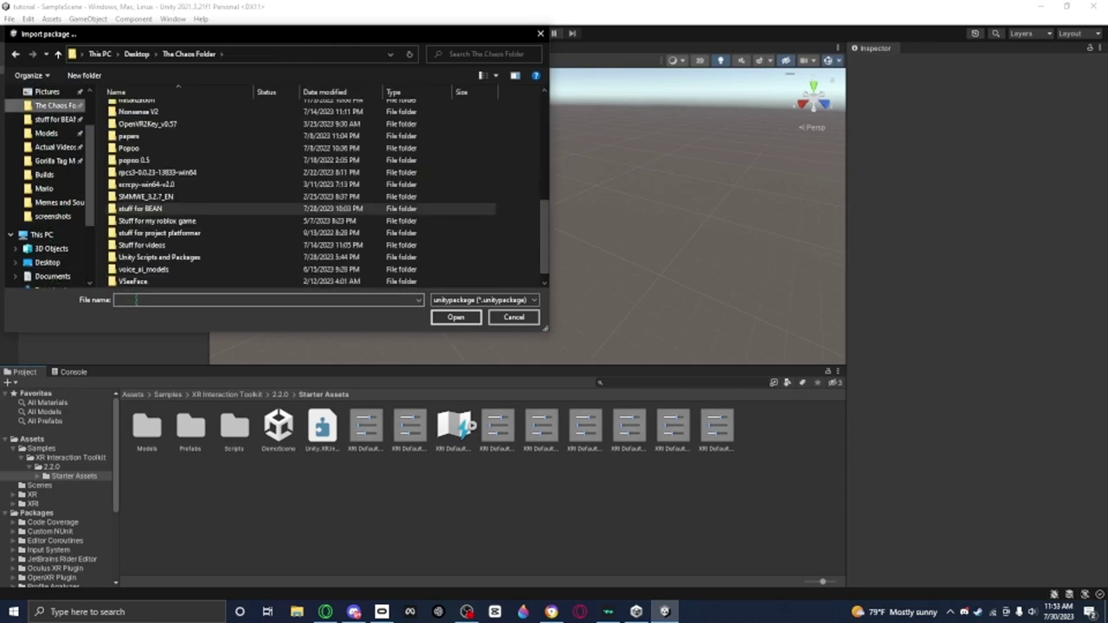
double_click(160, 245)
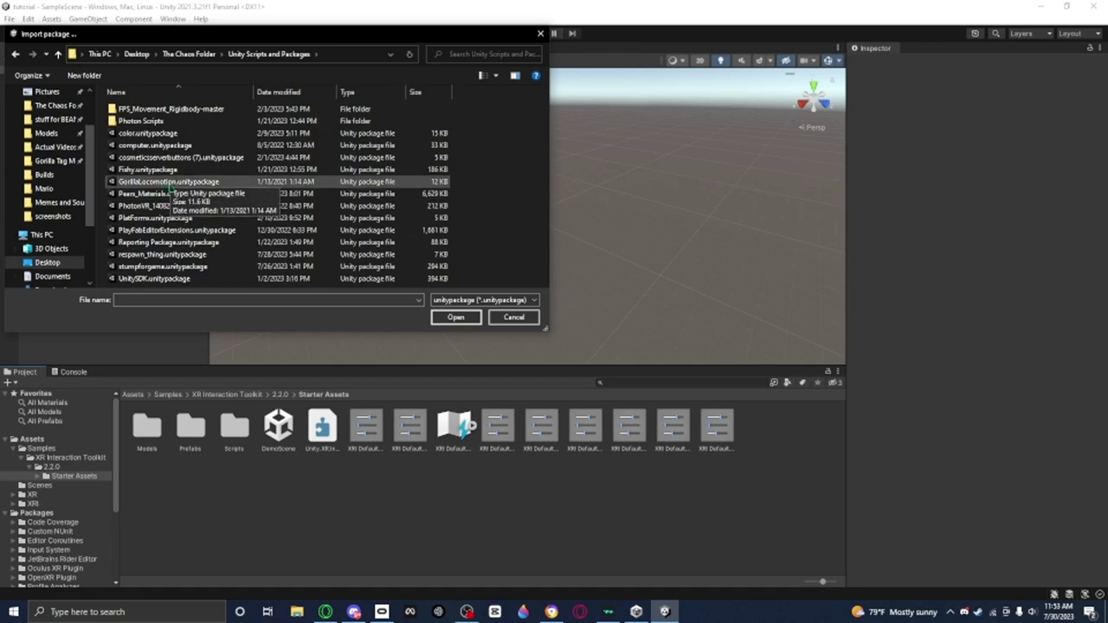
double_click(172, 182)
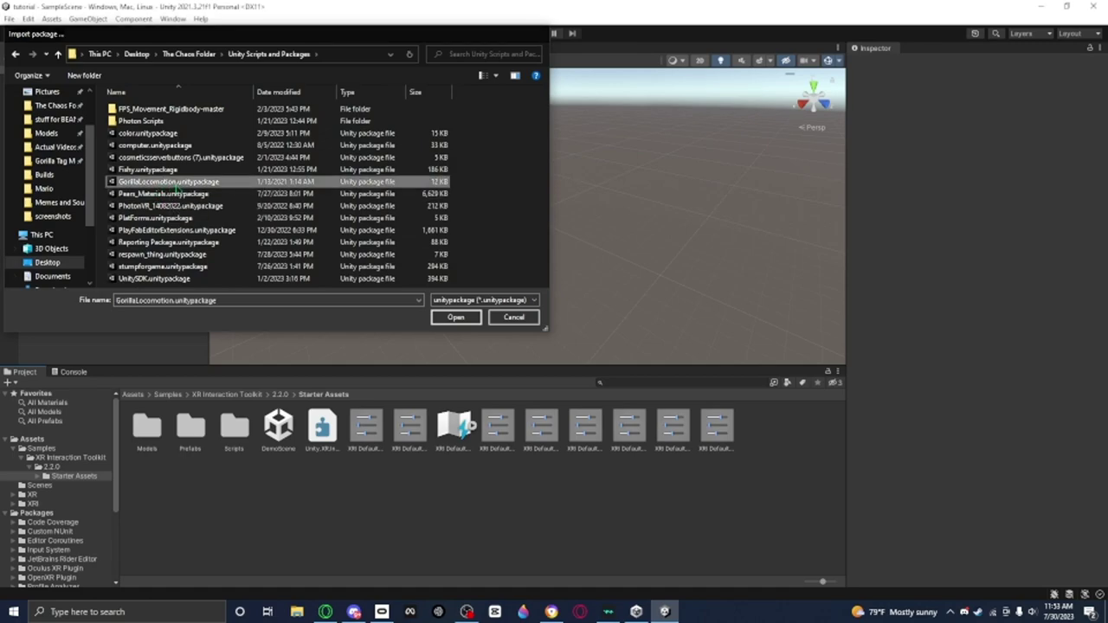
drag(540, 287, 536, 151)
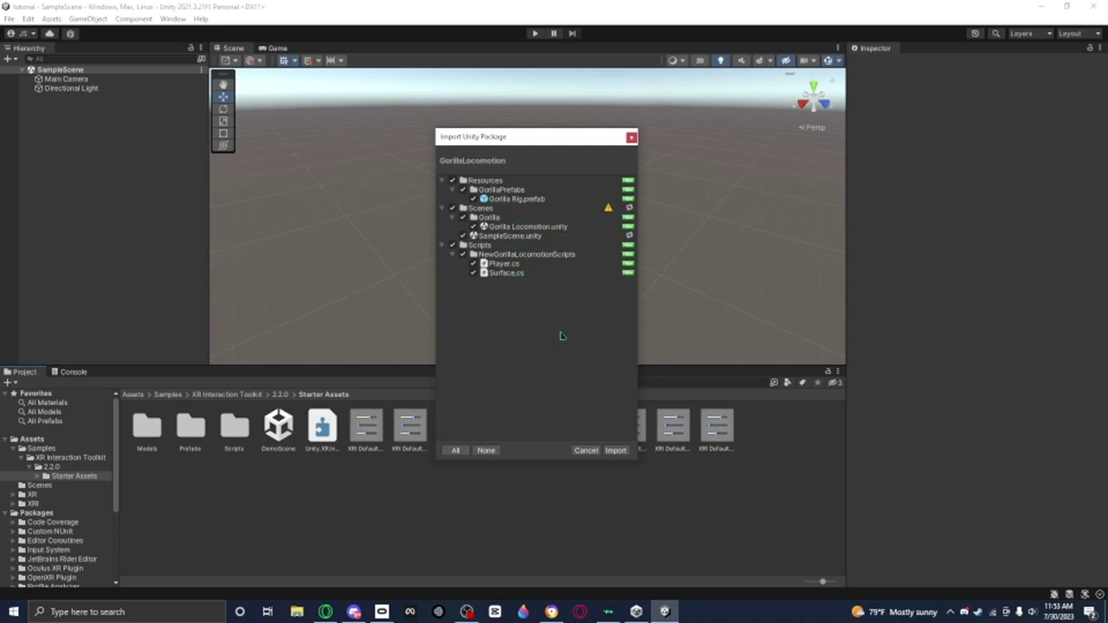
click(616, 451)
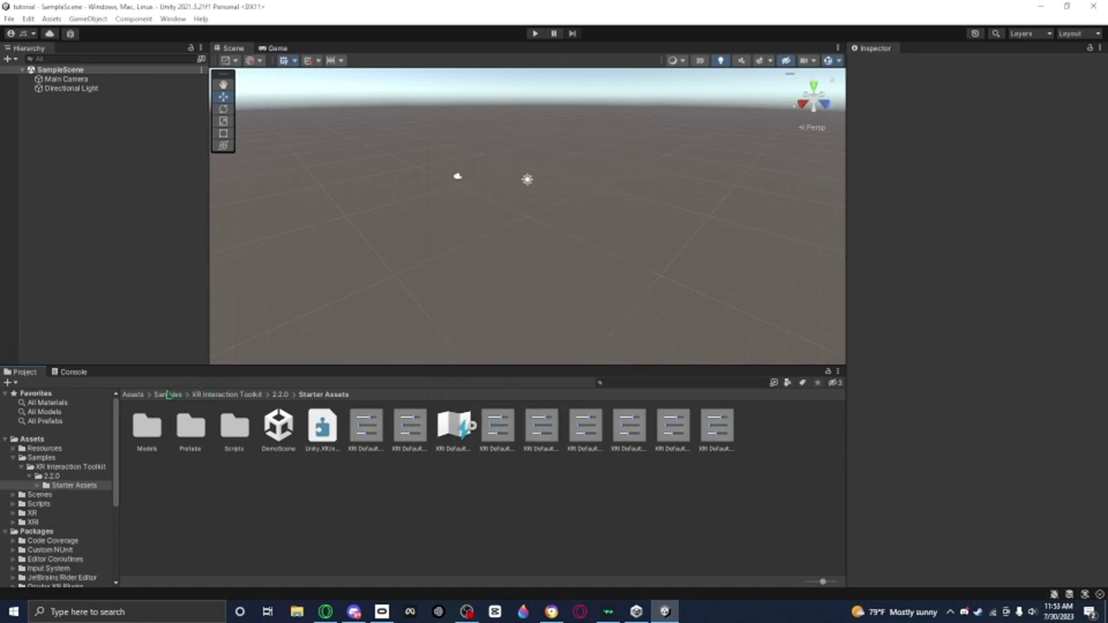
- Open the Gorilla Locomotion scene from Assets/Scenes/Gorilla
right_drag(276, 330, 391, 286)
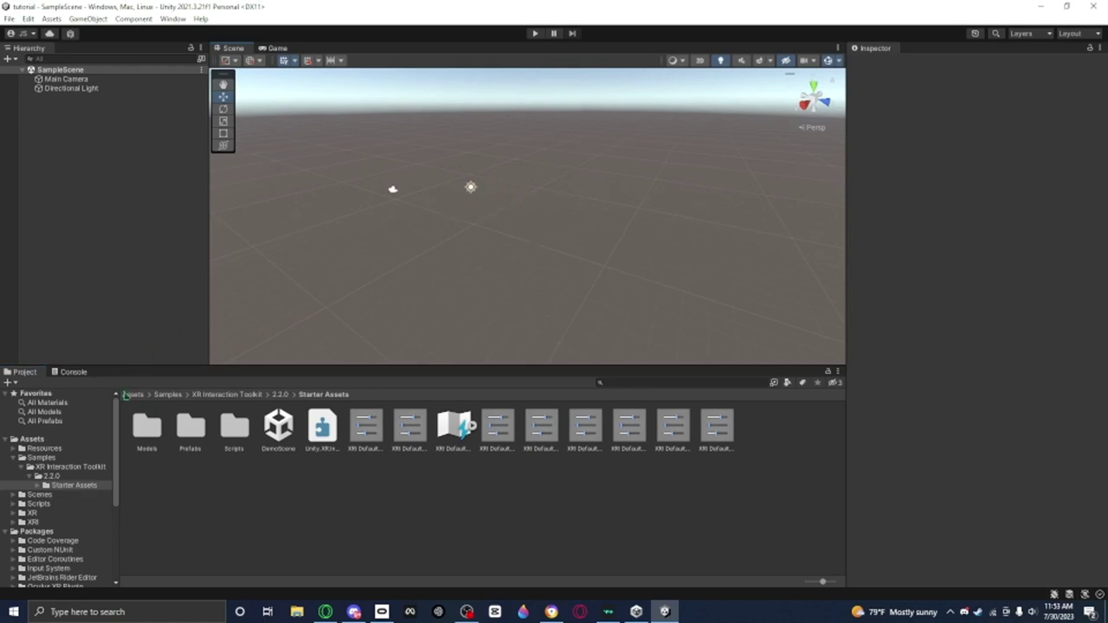
click(39, 495)
double_click(146, 425)
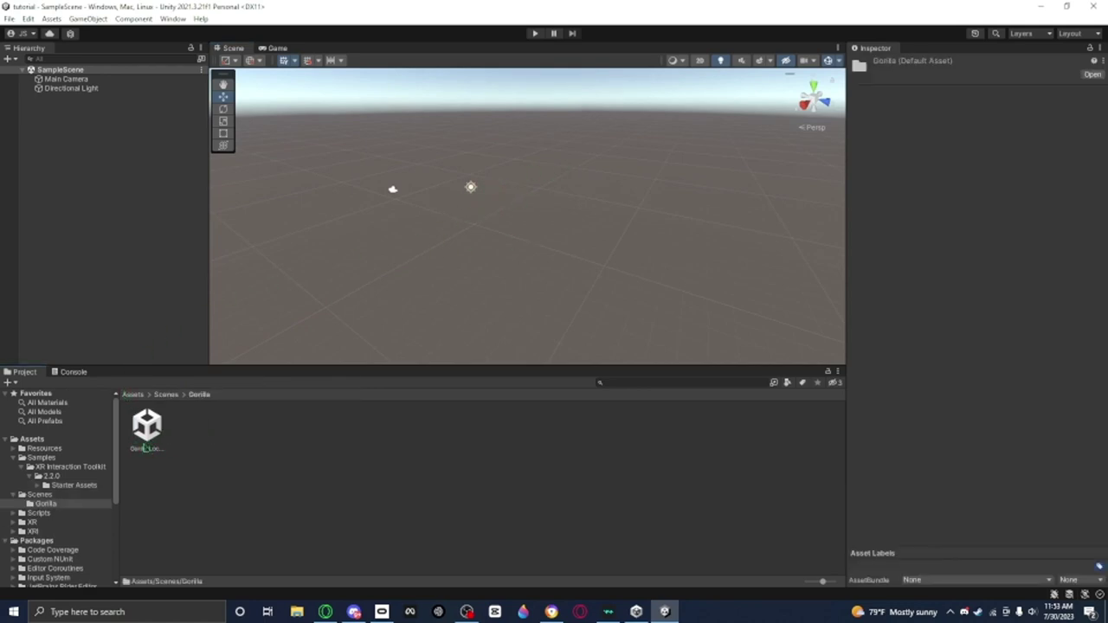
double_click(145, 441)
right_drag(447, 280, 398, 195)
click(549, 119)
- Test the scene in Play mode, inspecting GorillaPlayer's LeftHand Controller, then stop
click(534, 34)
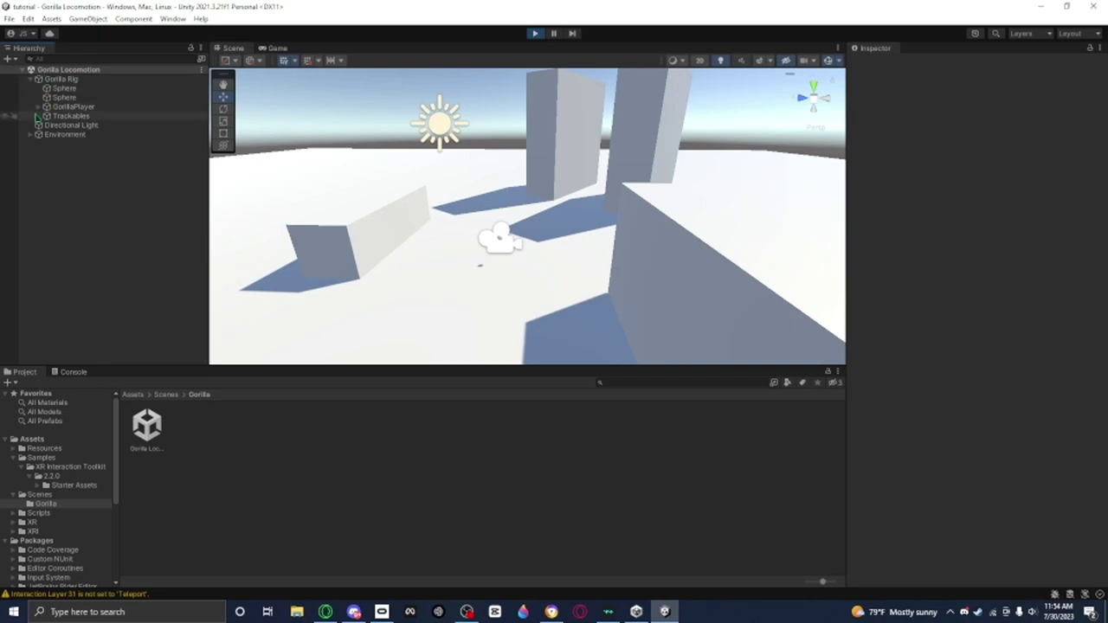
click(39, 107)
click(93, 124)
right_drag(290, 180, 383, 193)
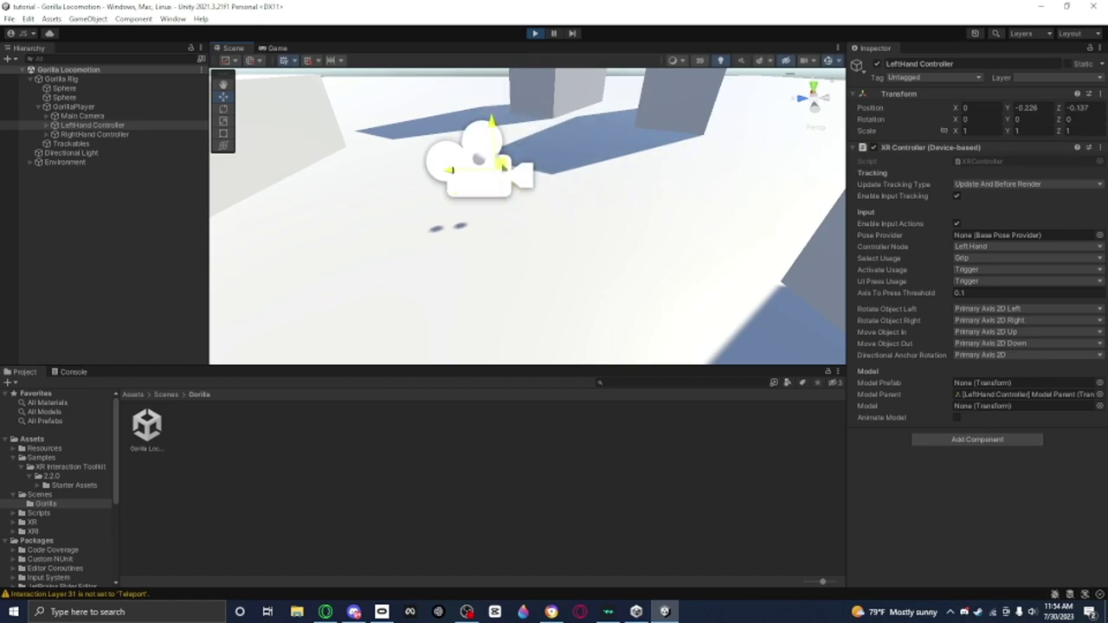
click(534, 33)
right_drag(457, 229, 392, 176)
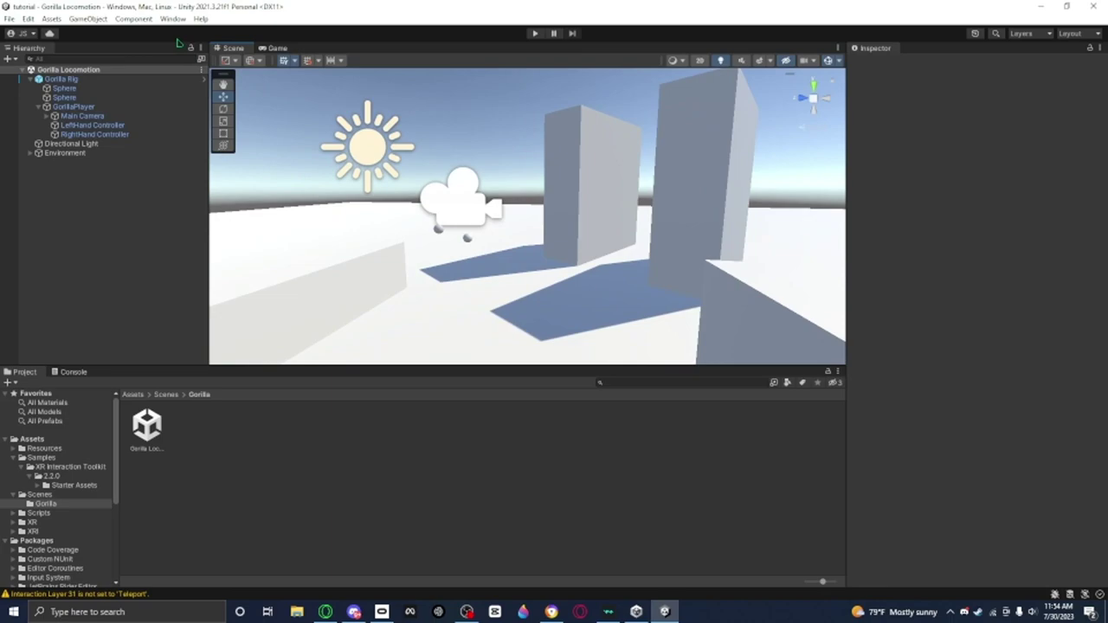
- In Discord's #photon-vr channel, follow the github.com PhotonVR releases link
click(355, 612)
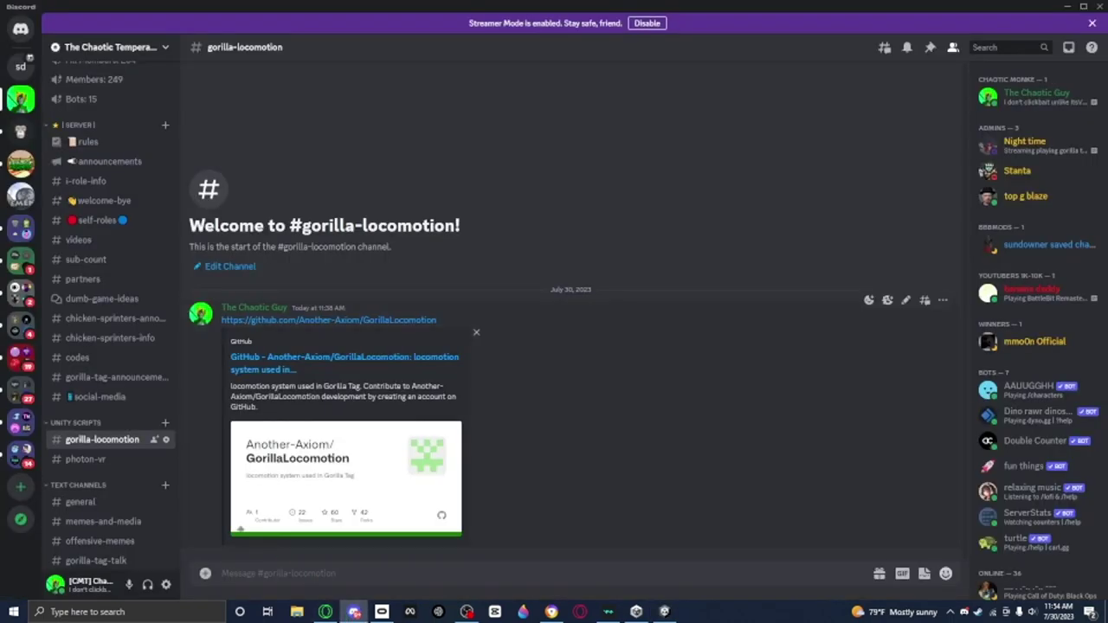
click(87, 460)
scroll(104, 381, down, 1)
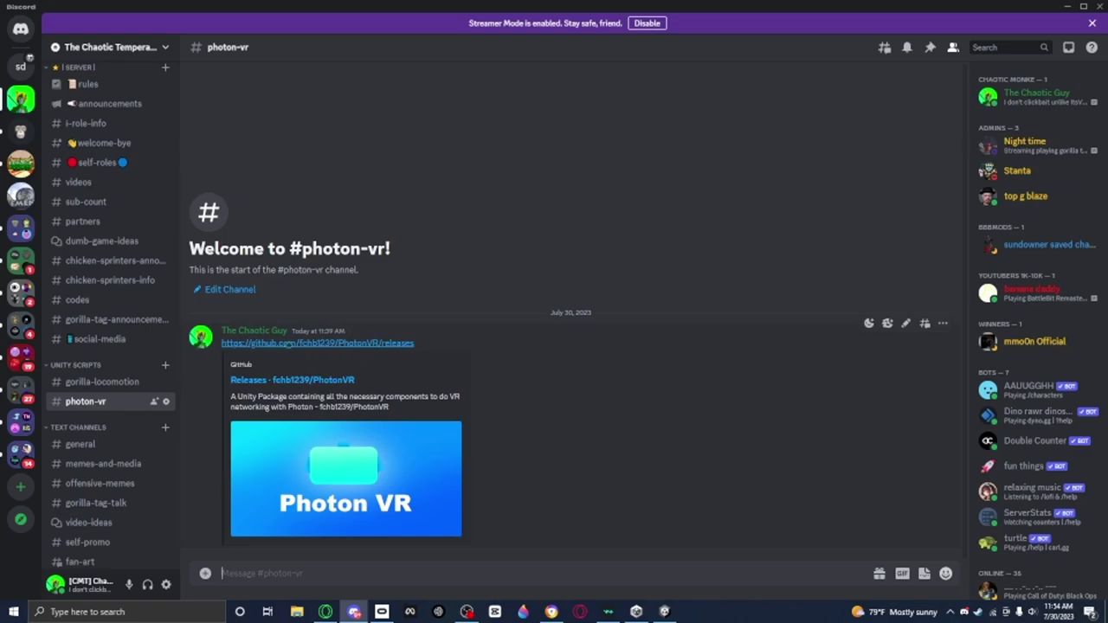
click(286, 344)
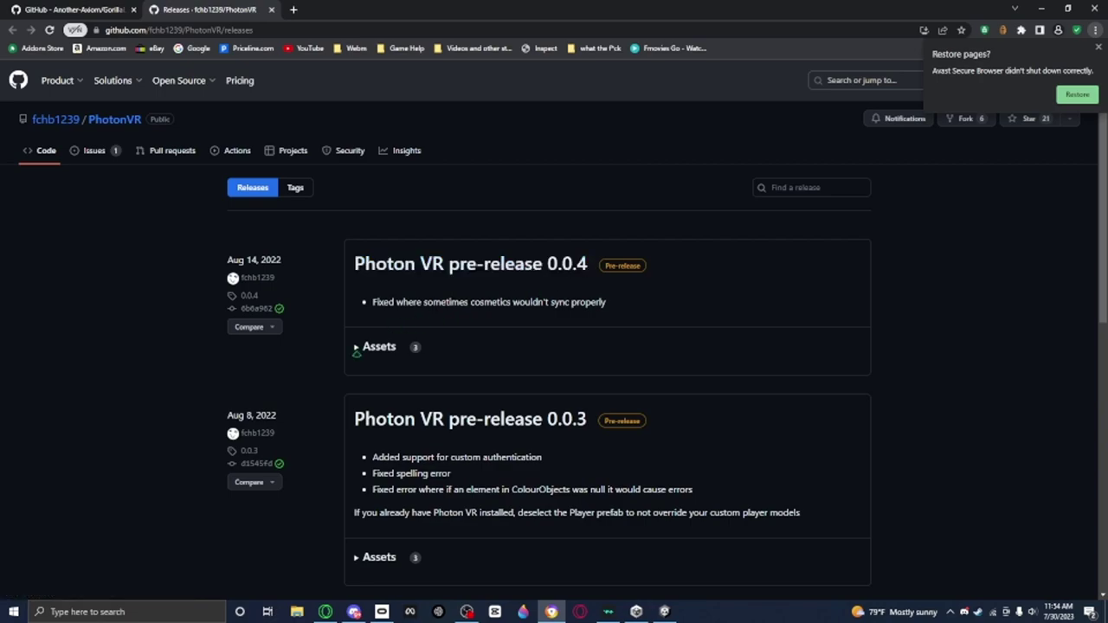
- Expand the 0.0.4 release assets to reveal PhotonVR_14082022.unitypackage, then bring Opera GX forward
click(356, 347)
scroll(363, 346, down, 1)
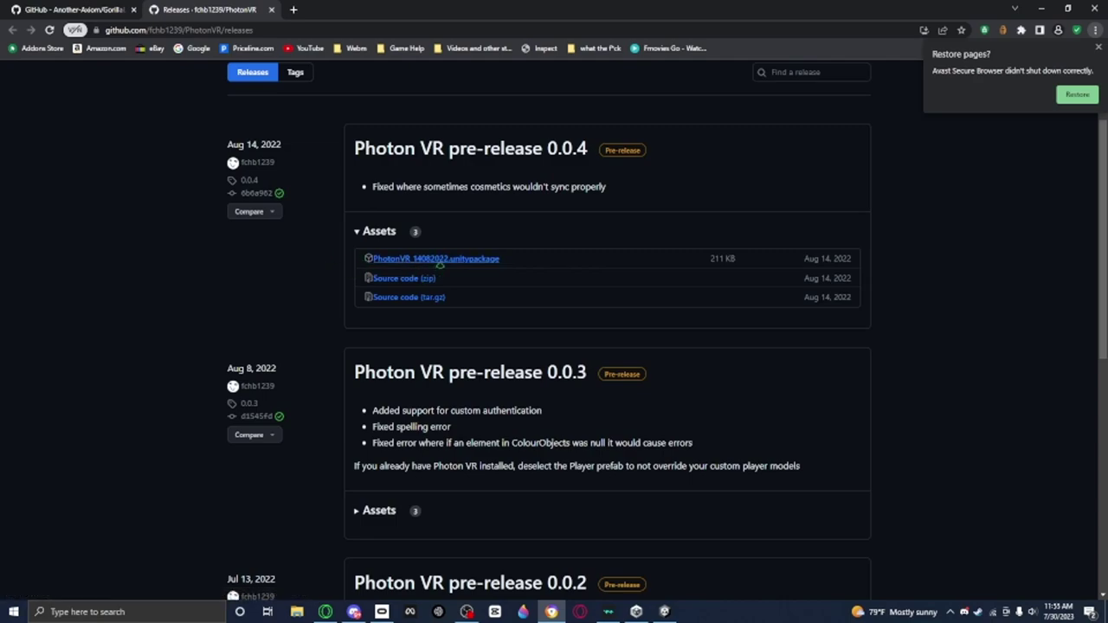
click(666, 612)
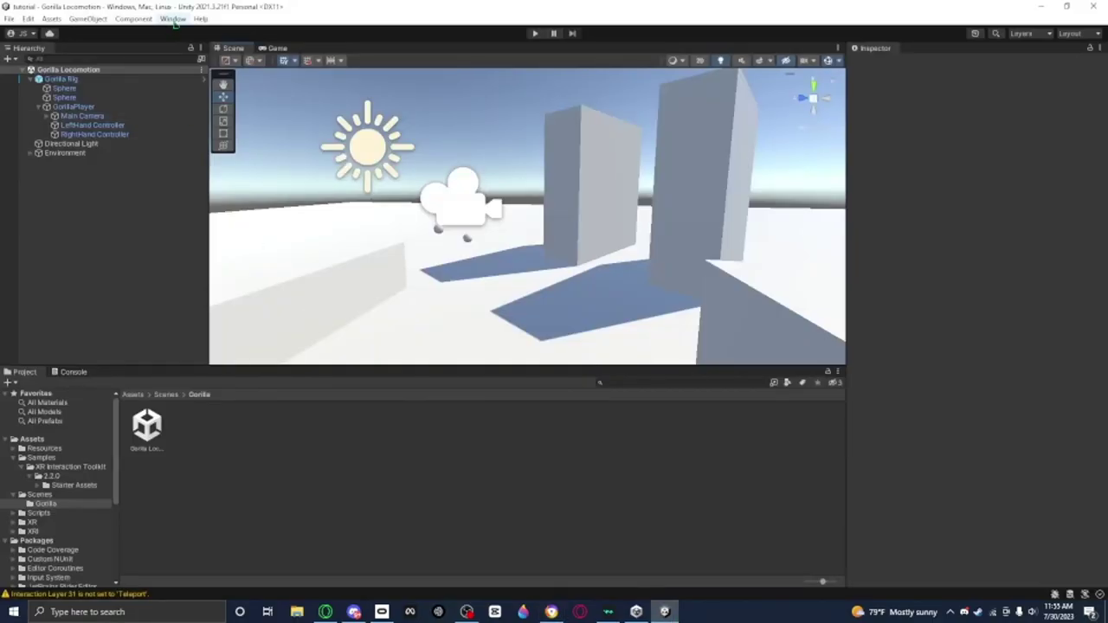
click(325, 612)
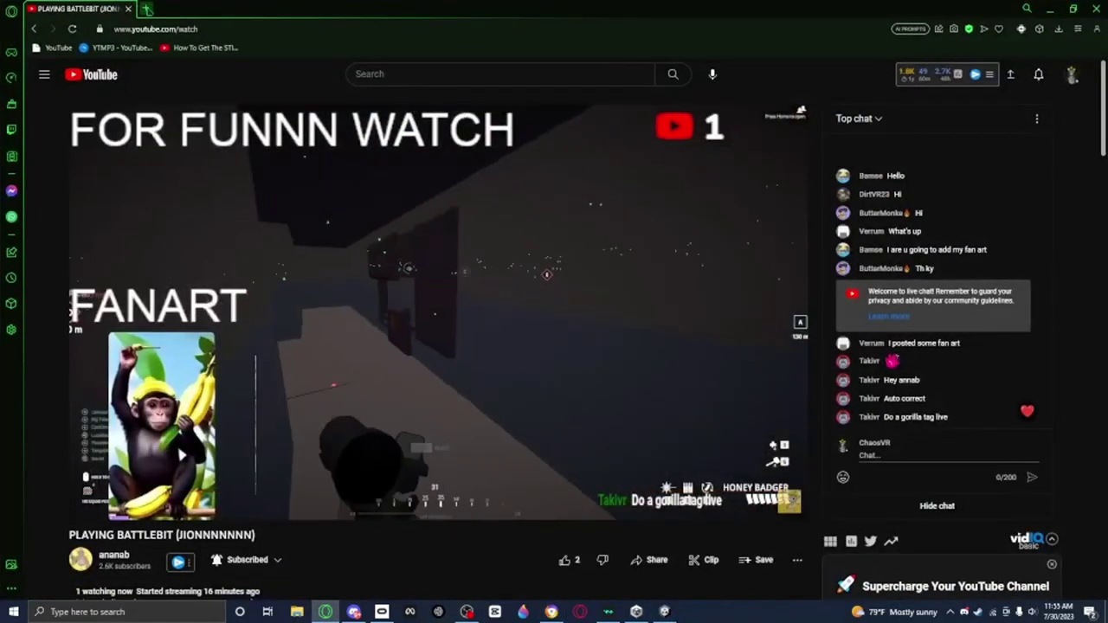
- Search Google for 'unity asset store' in a new tab and open the store site
click(146, 8)
text(unity)
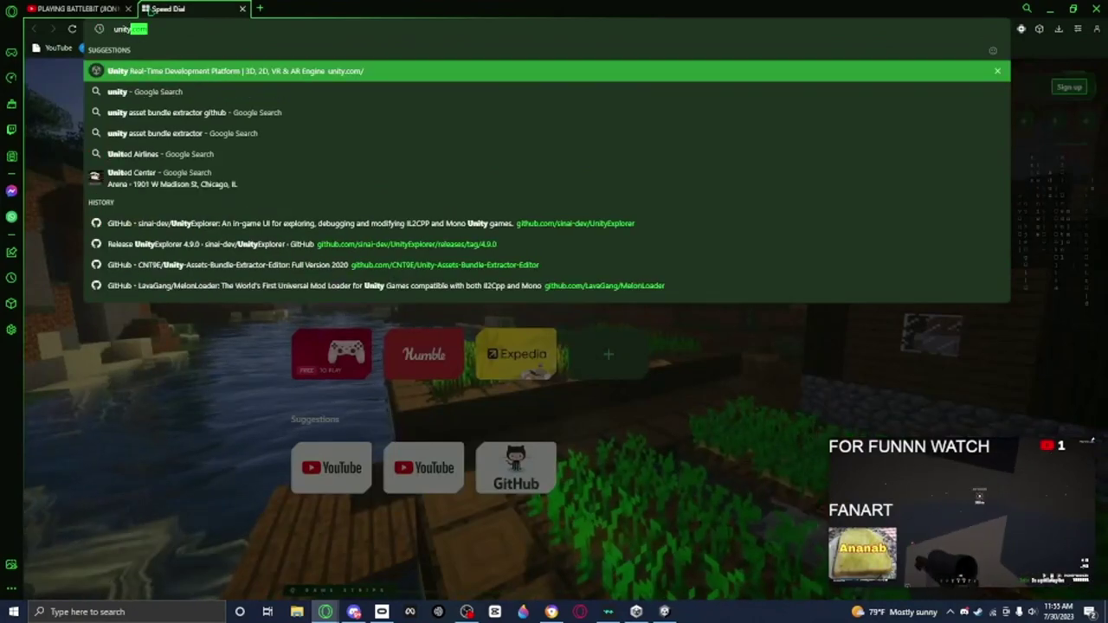
text(a)
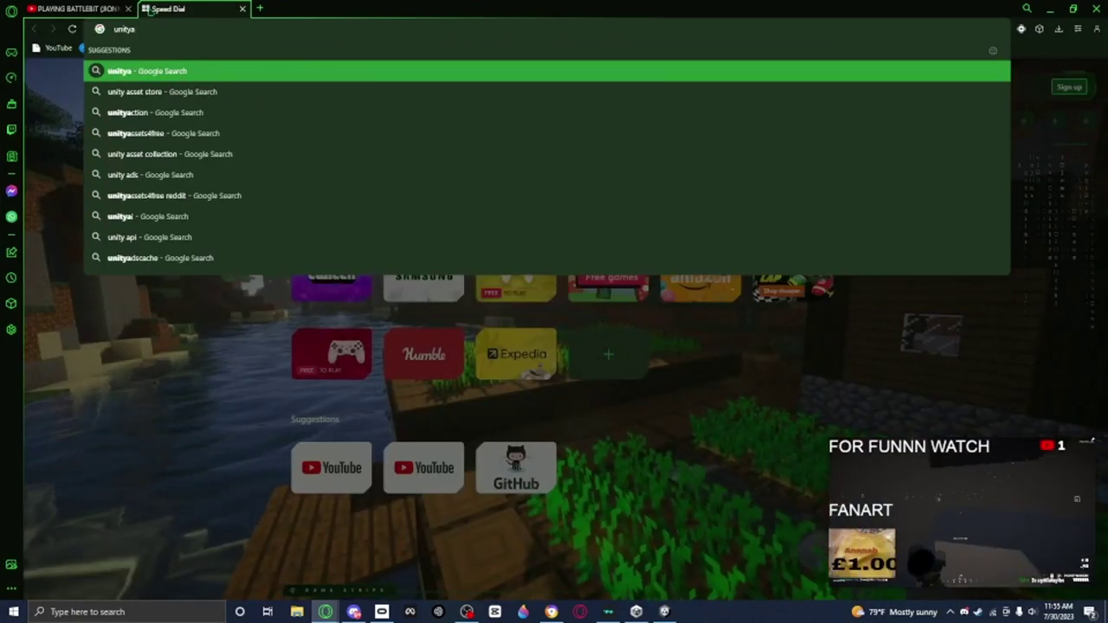
click(162, 91)
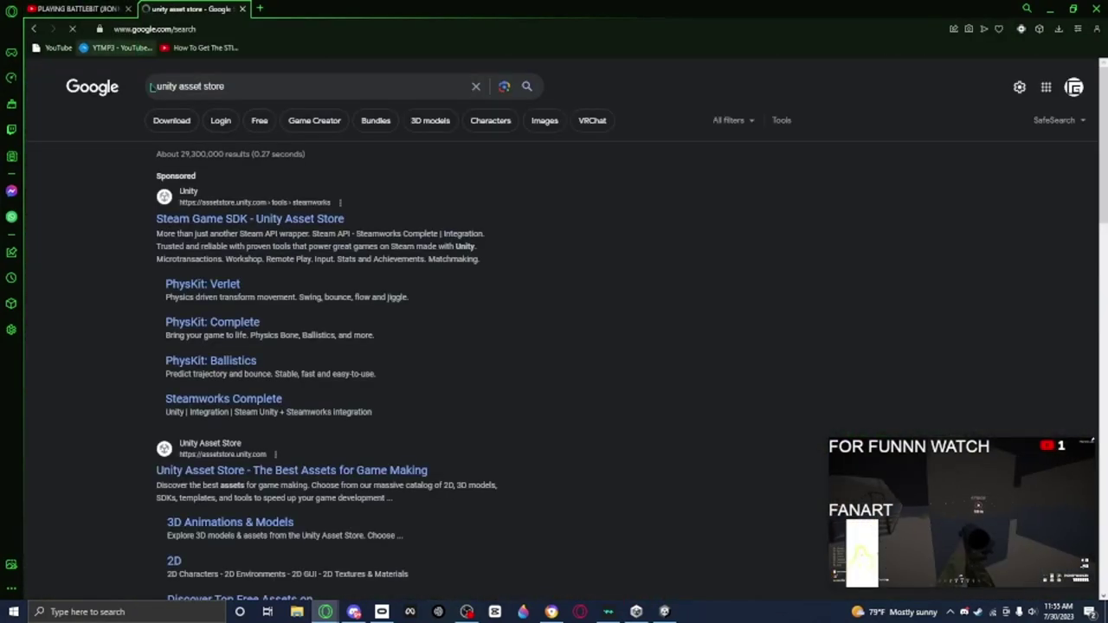
click(286, 471)
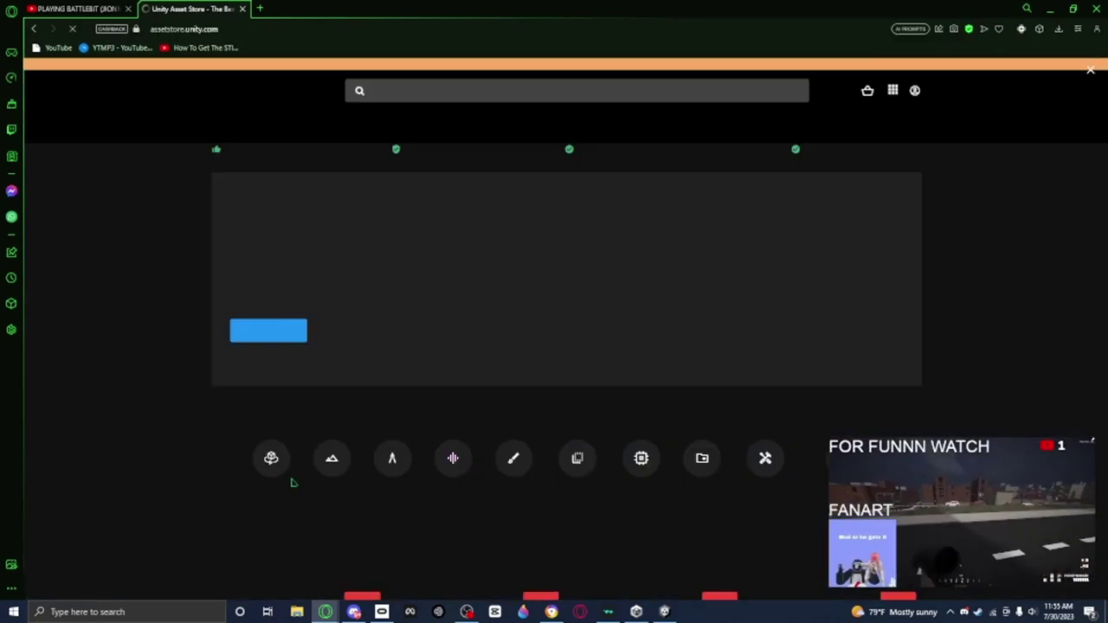
- Search the Asset Store for 'pun 2' and scroll through the results
click(431, 104)
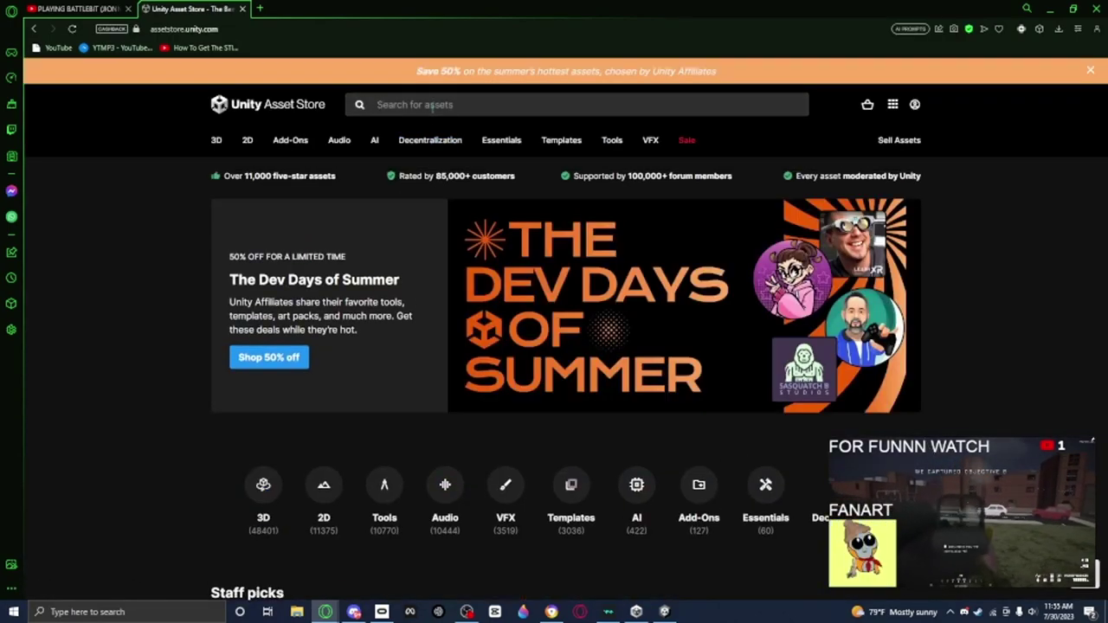
text(pun 2)
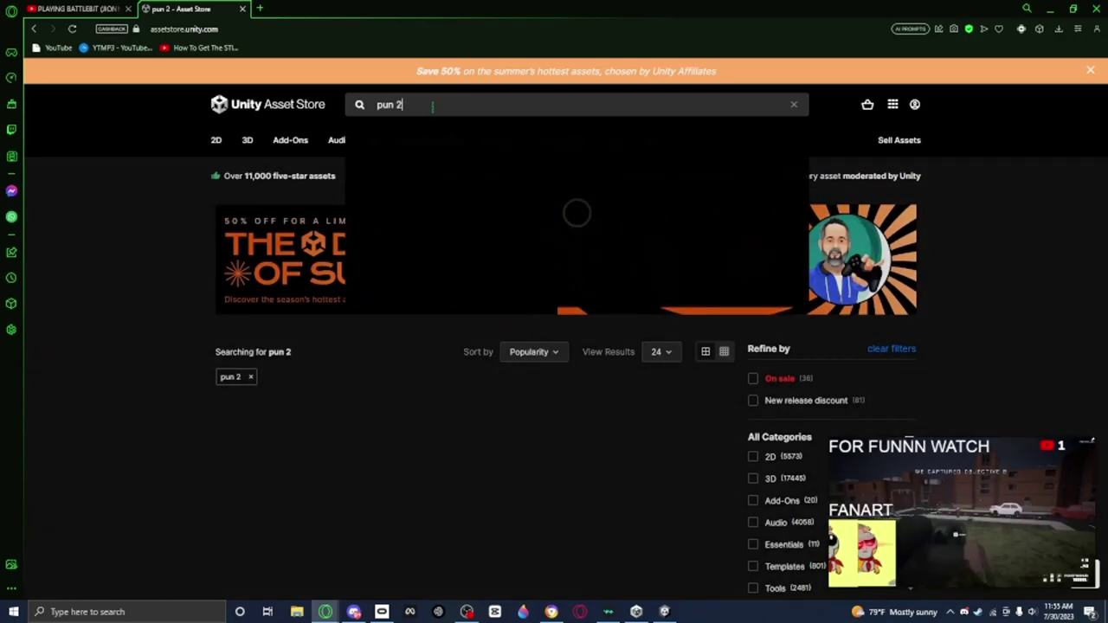
scroll(244, 381, down, 3)
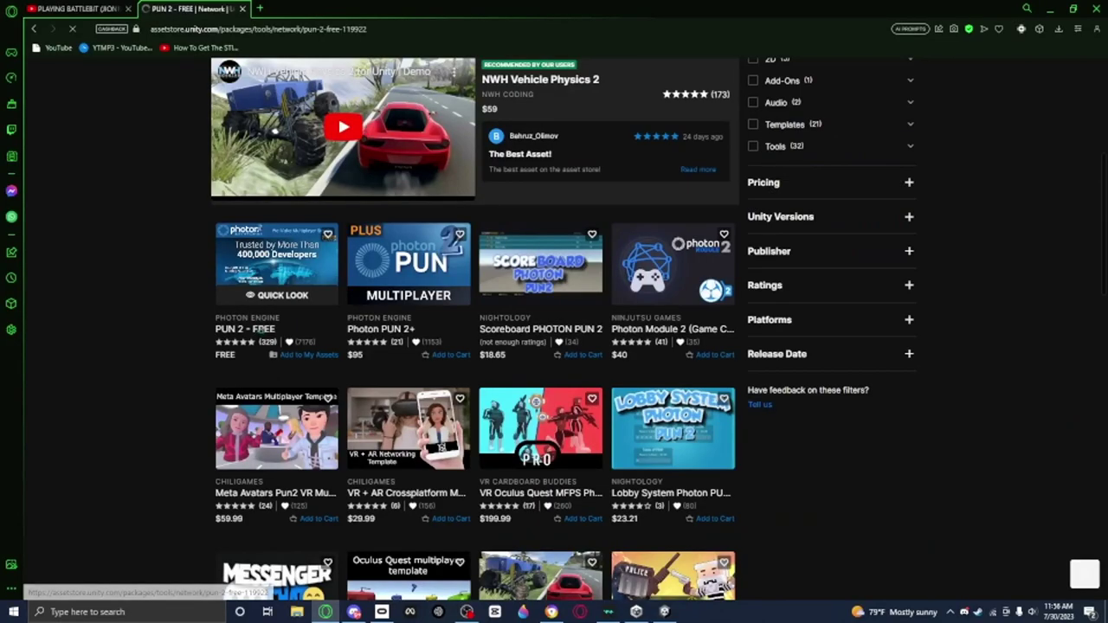
- Open the PUN 2 - FREE page, then search the store for 'photon voice'
click(393, 216)
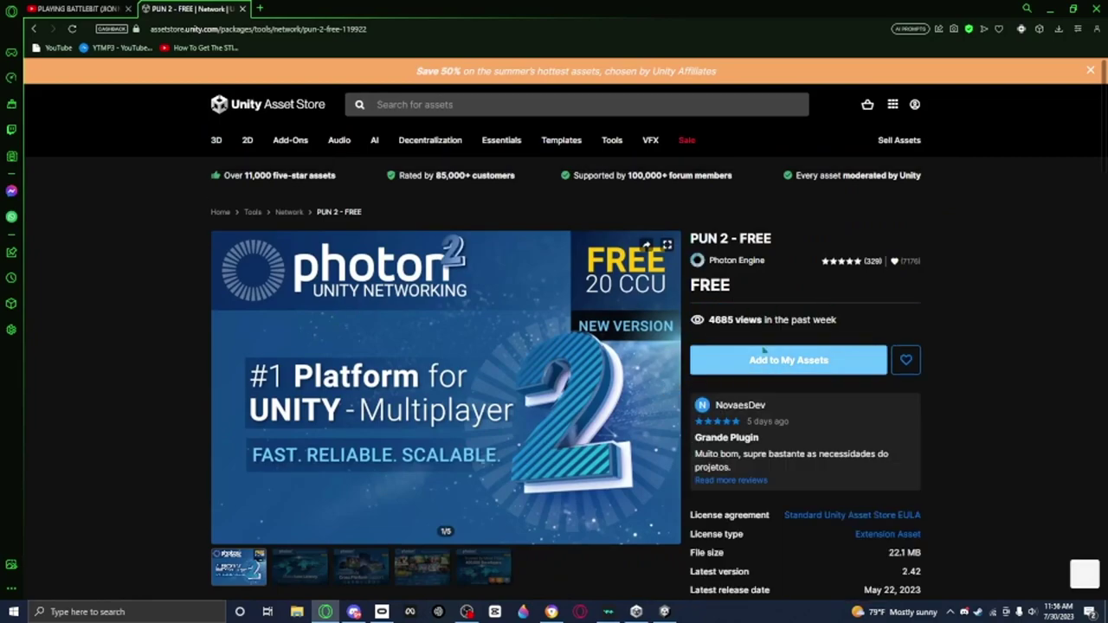
click(788, 106)
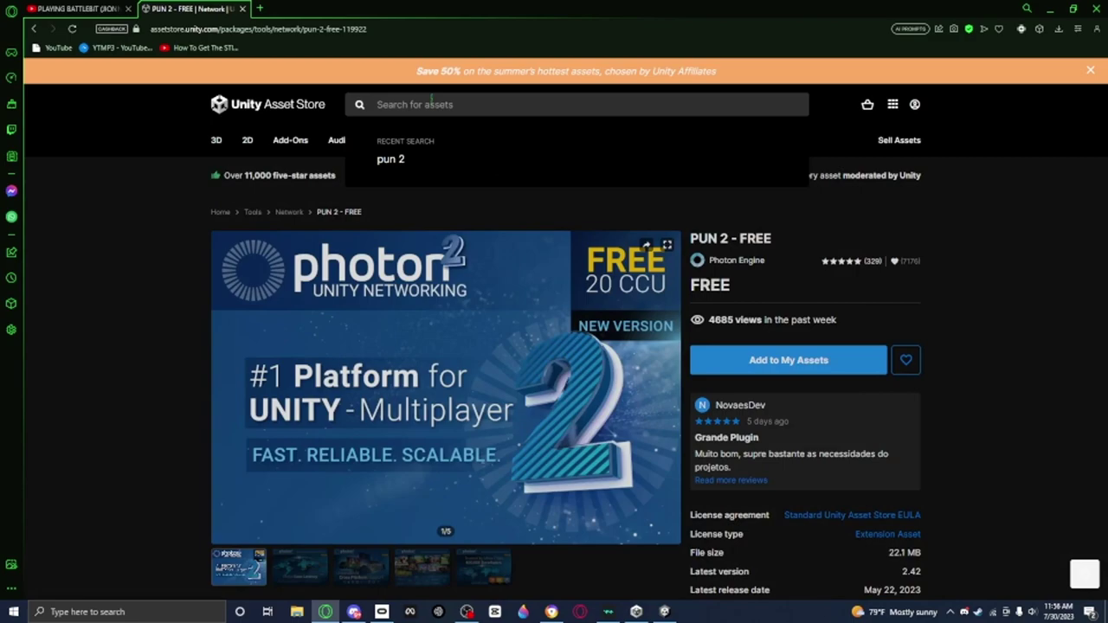
text(photon voice)
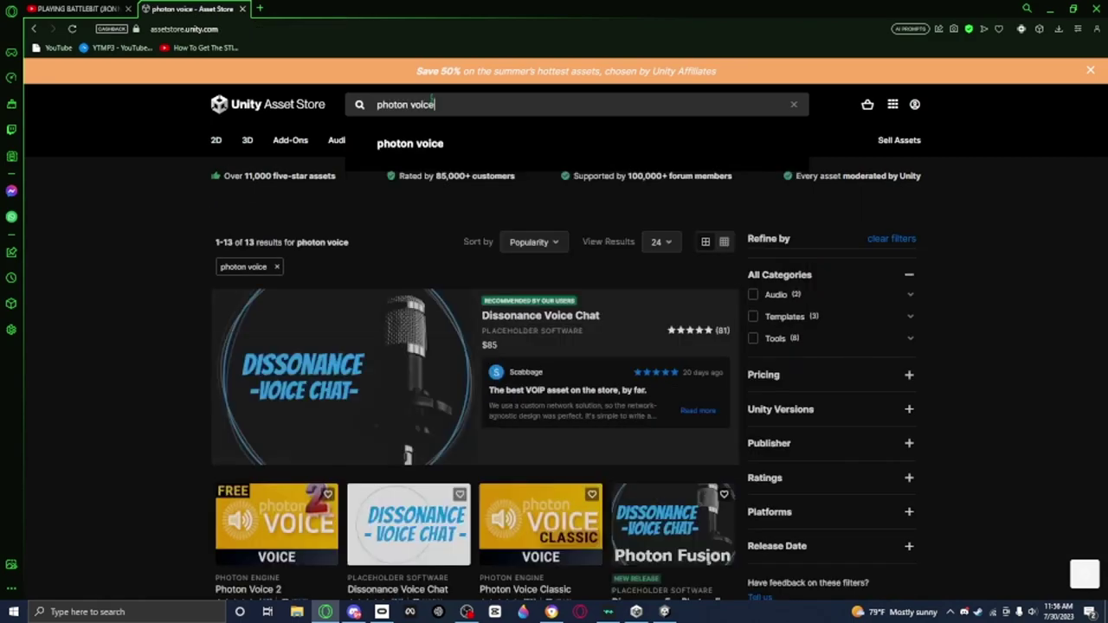
click(74, 362)
scroll(100, 366, down, 2)
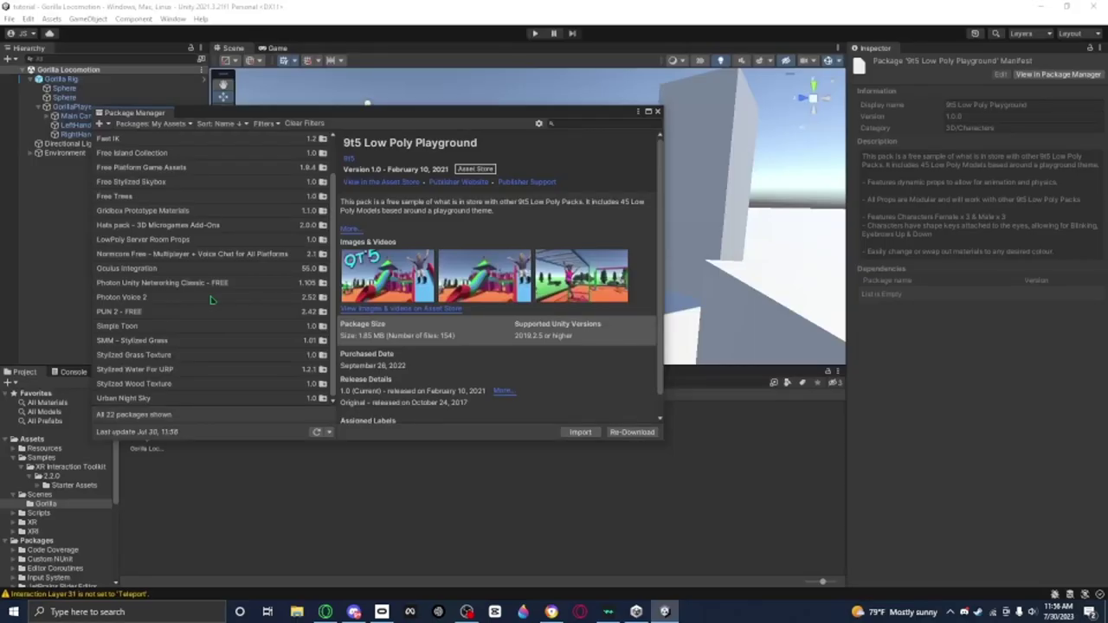
- Import all of PUN 2 - FREE, skip the AppId setup wizard, then start importing Photon Voice 2
click(157, 315)
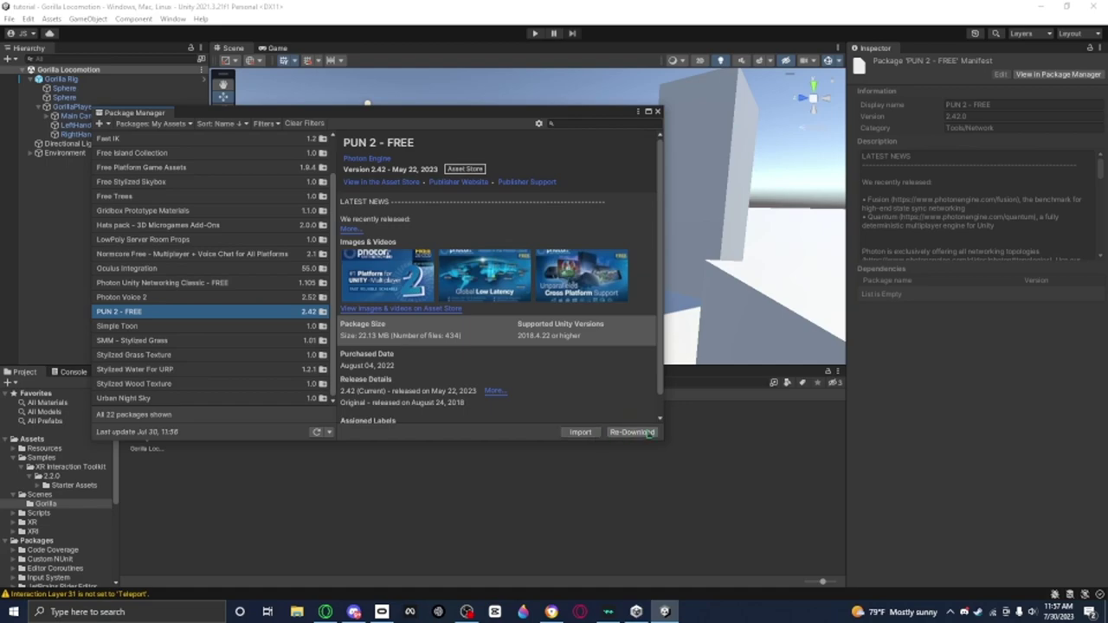
click(581, 433)
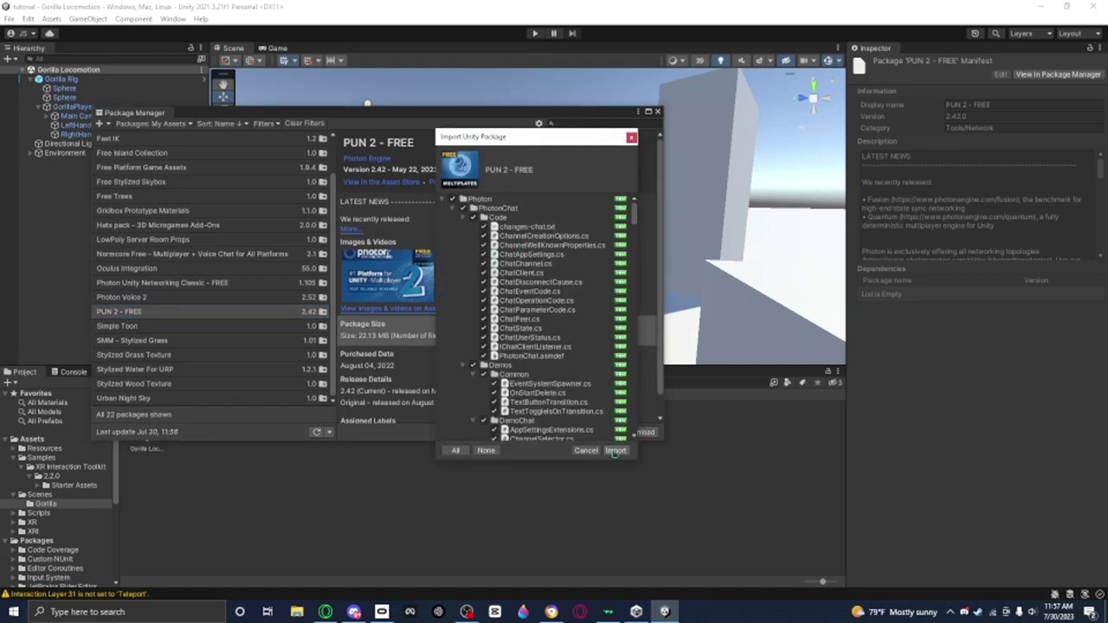
click(614, 450)
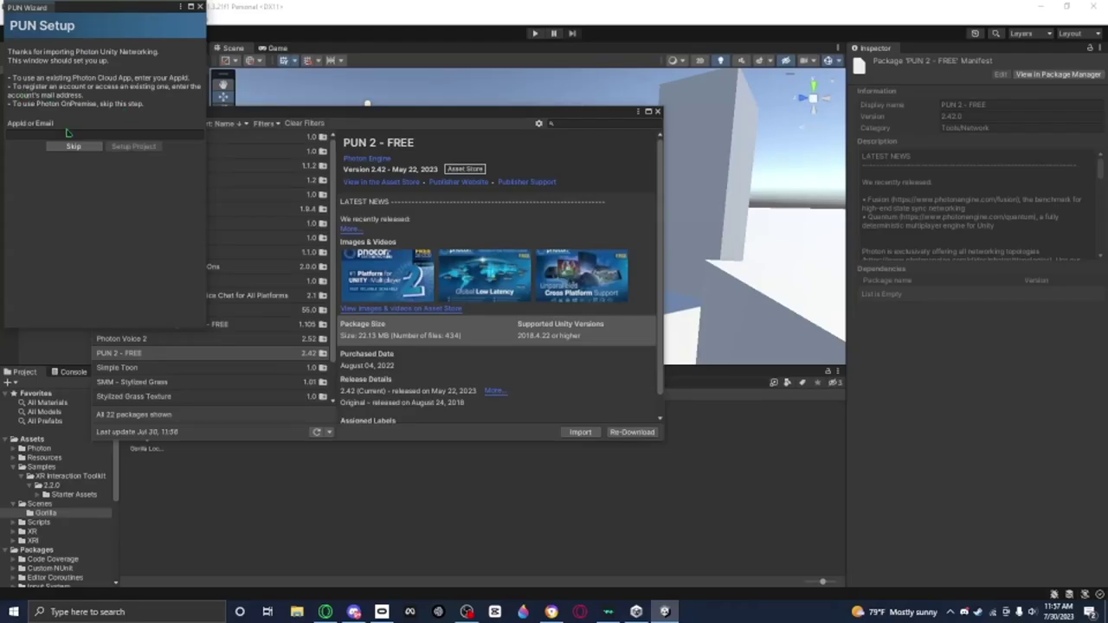
click(75, 147)
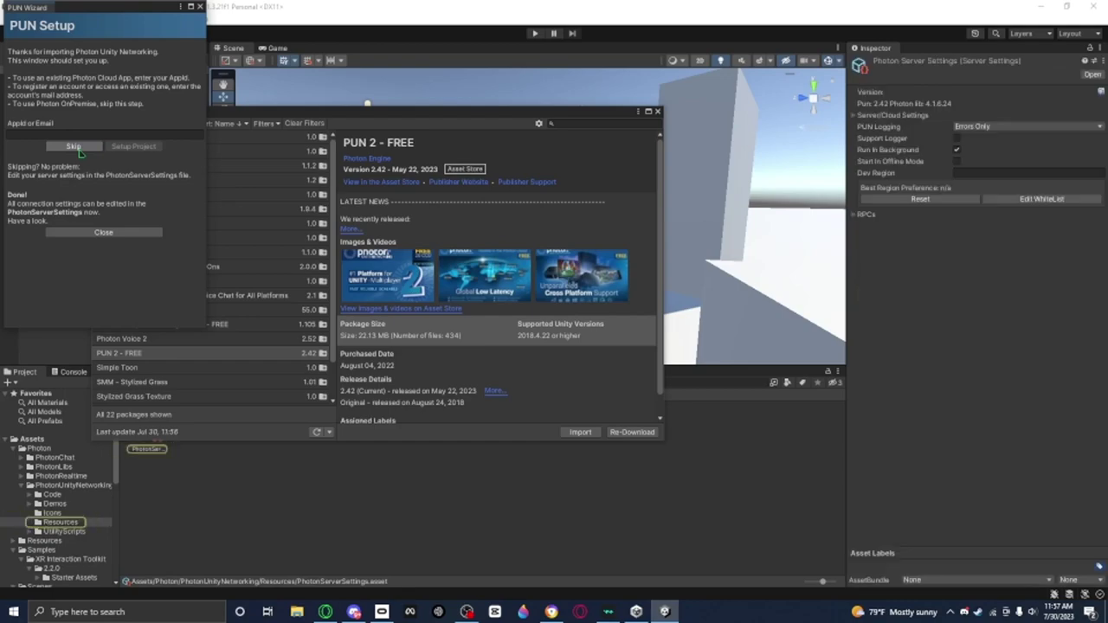
click(103, 233)
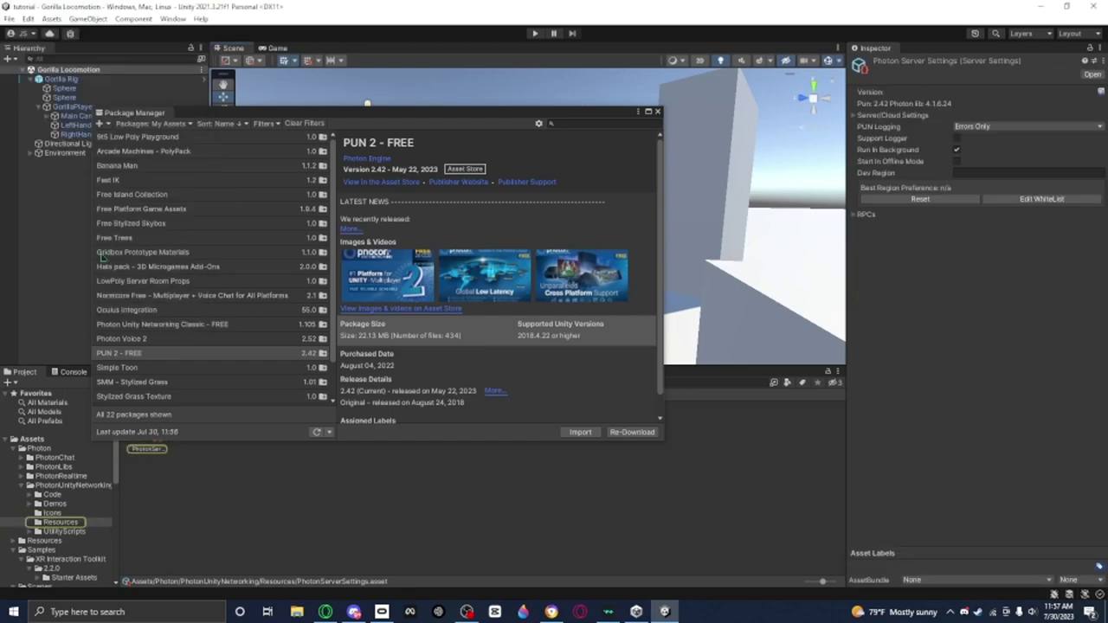
click(136, 341)
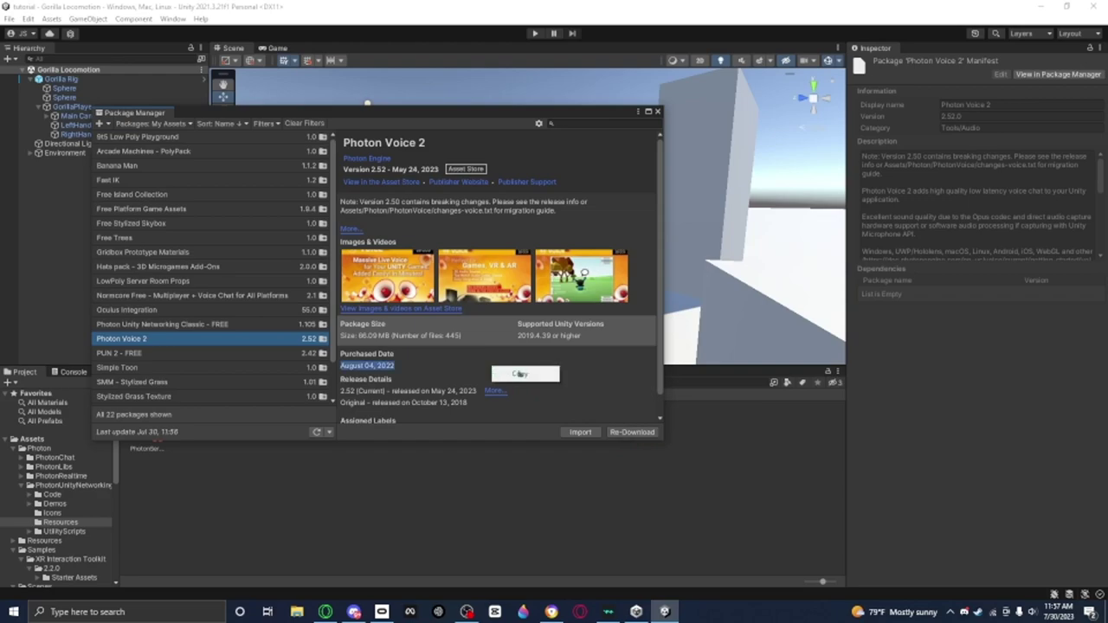
click(578, 433)
- Confirm importing all Photon Voice 2 files and check the Window menu for Photon settings
click(620, 452)
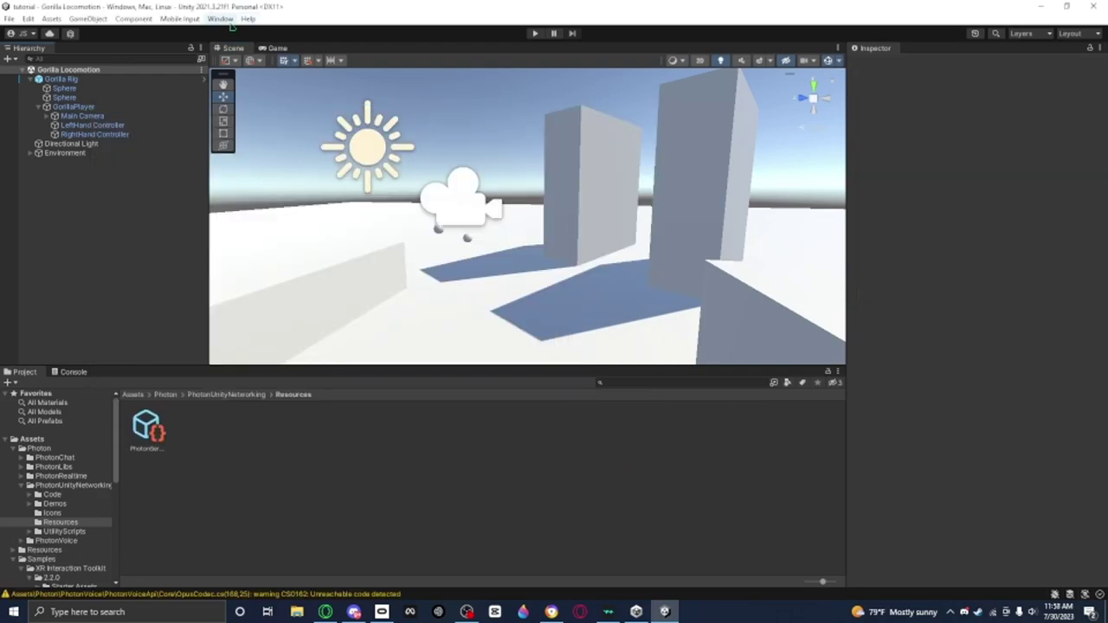
click(220, 18)
mouse_move(245, 64)
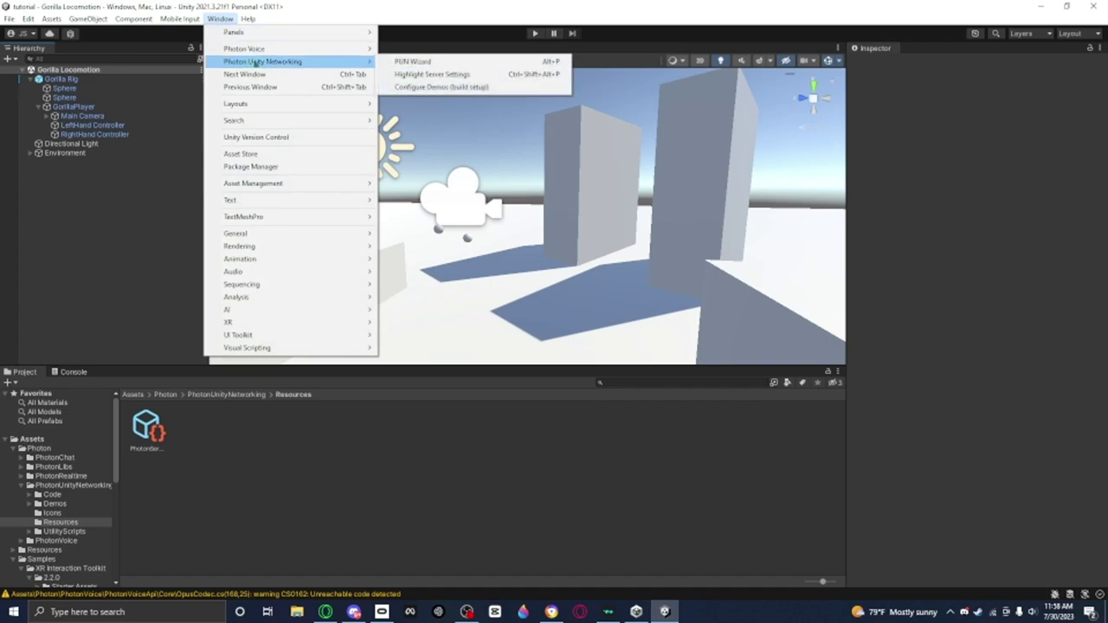
- Import the custom package PhotonVR_14082022.unitypackage via Assets > Import Package > Custom Package
click(47, 21)
click(50, 19)
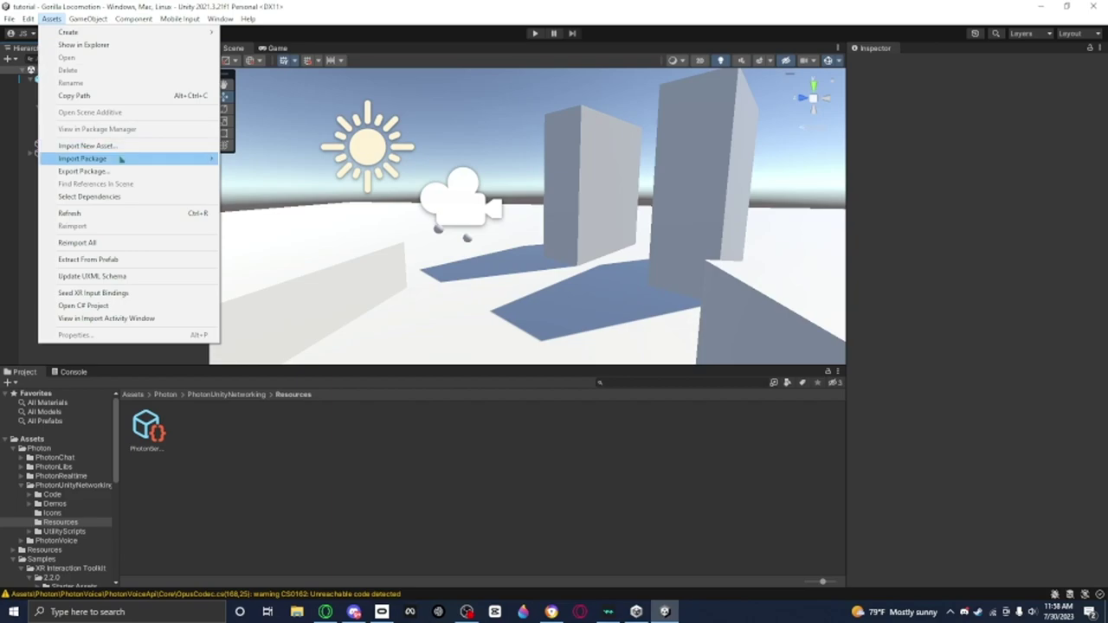
mouse_move(155, 161)
click(251, 159)
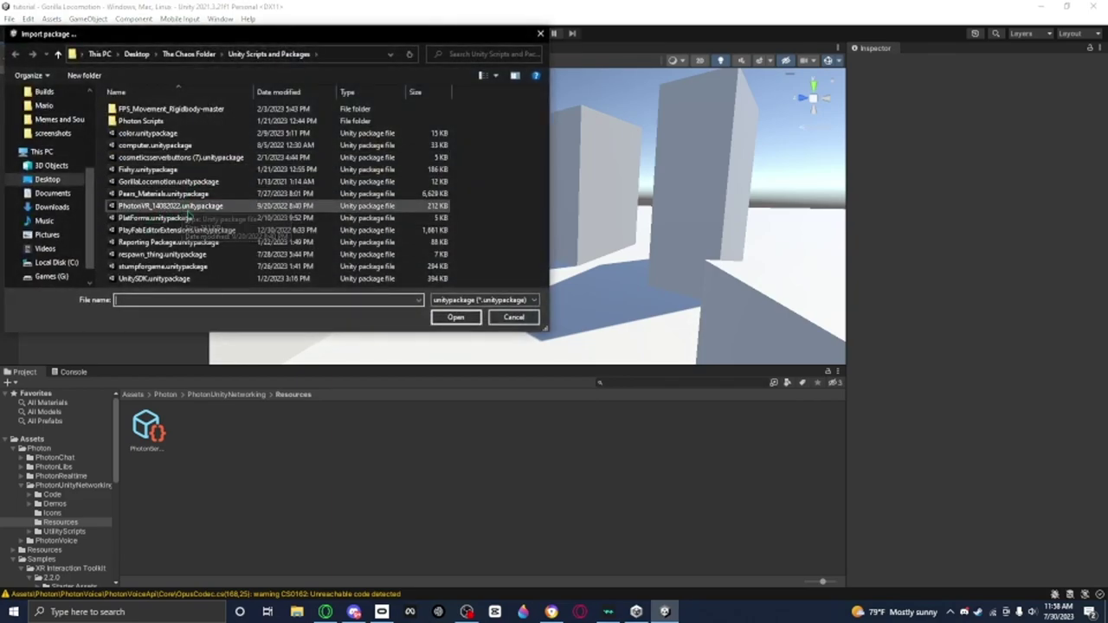
double_click(175, 208)
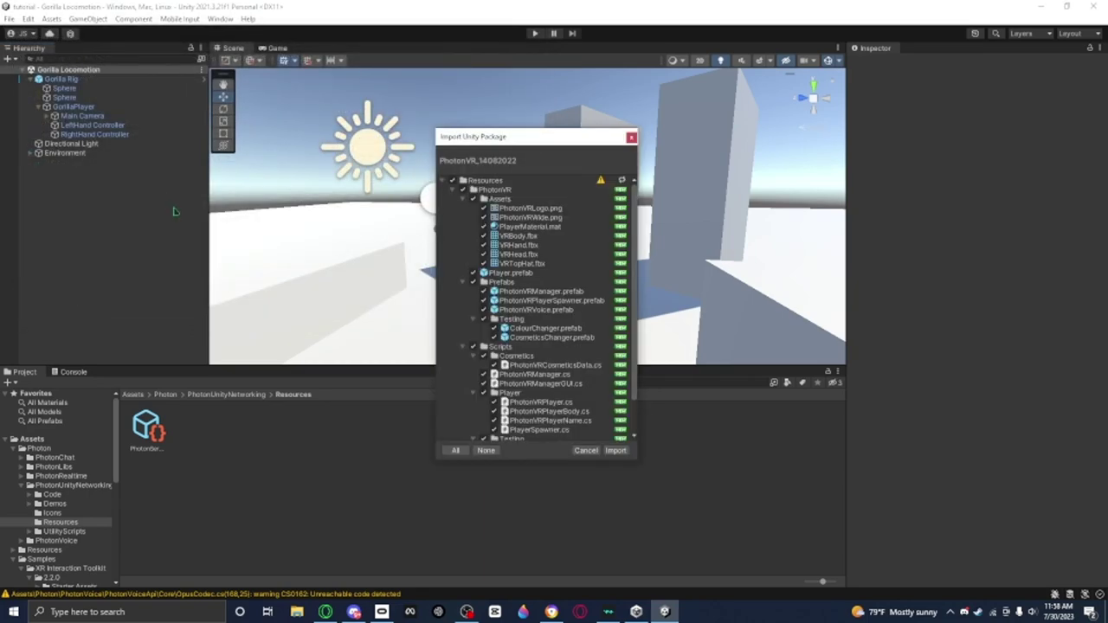
- Import all PhotonVR files, browse Resources > PhotonVR > Prefabs, then return to the Assets root
click(616, 451)
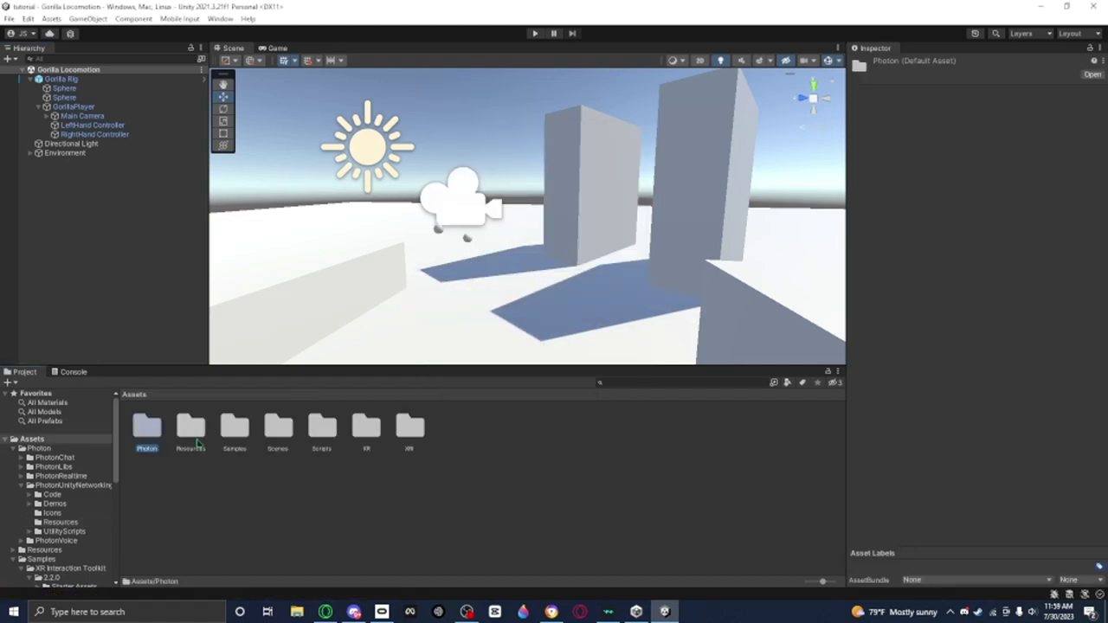
double_click(197, 444)
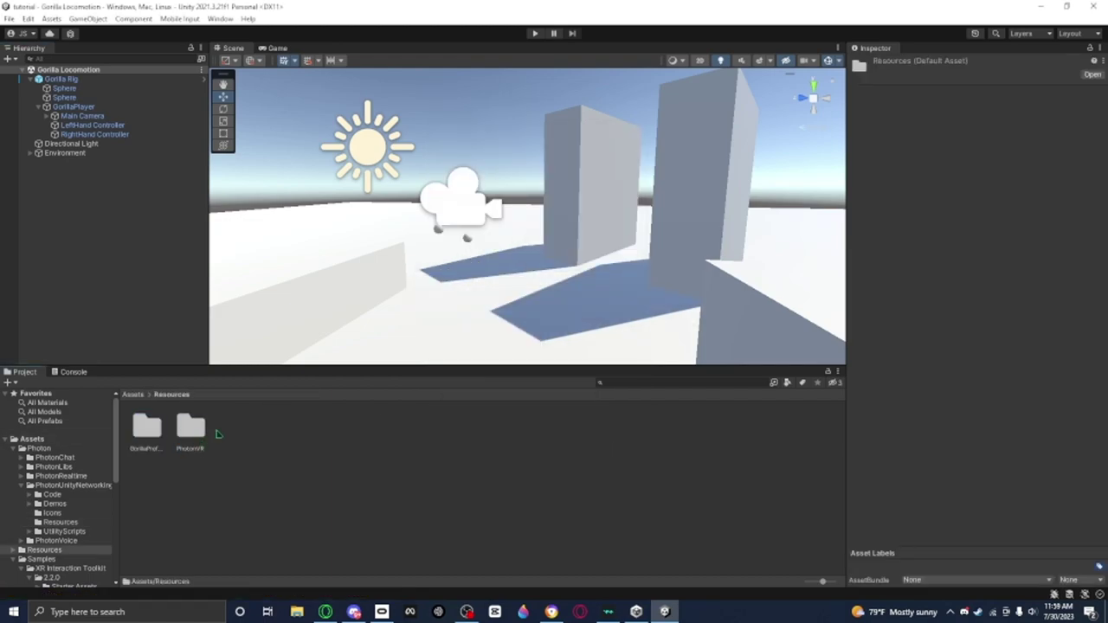
double_click(203, 437)
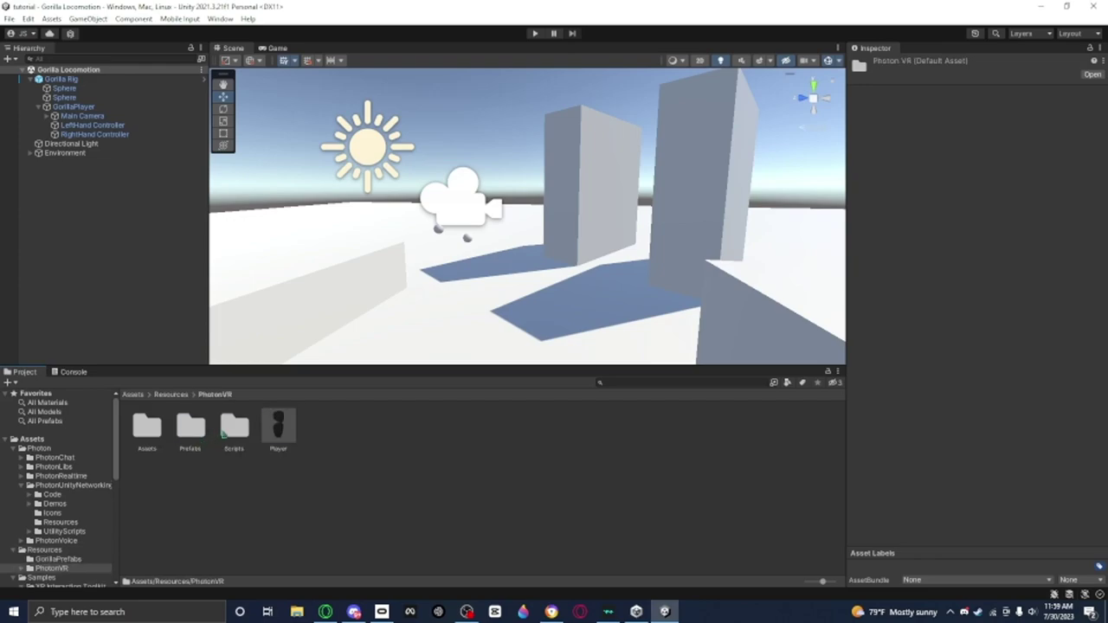
double_click(194, 433)
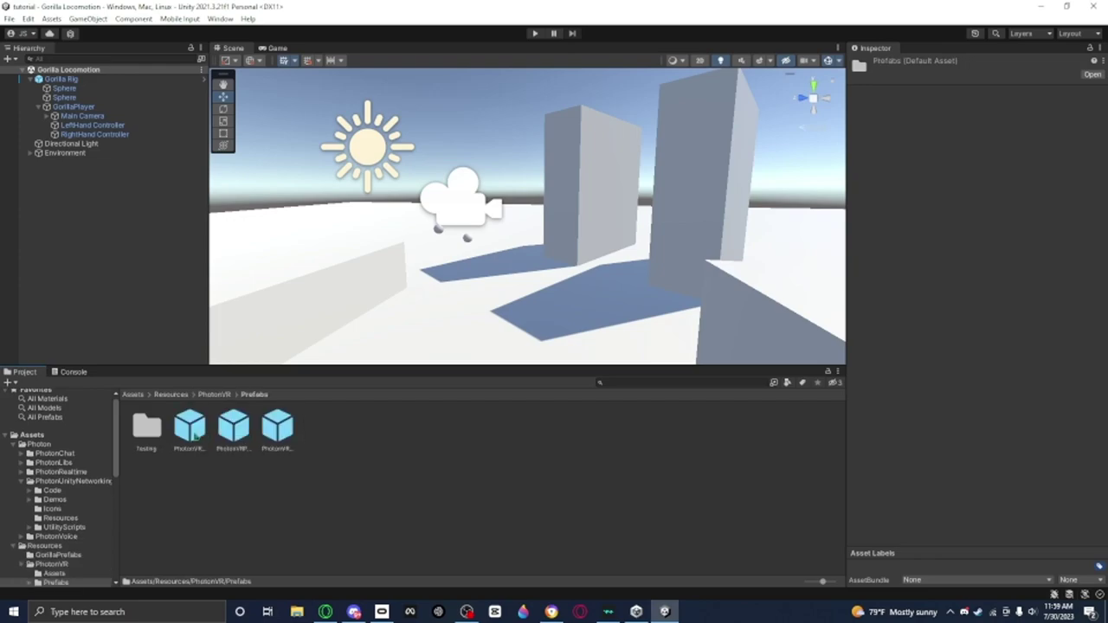
click(221, 470)
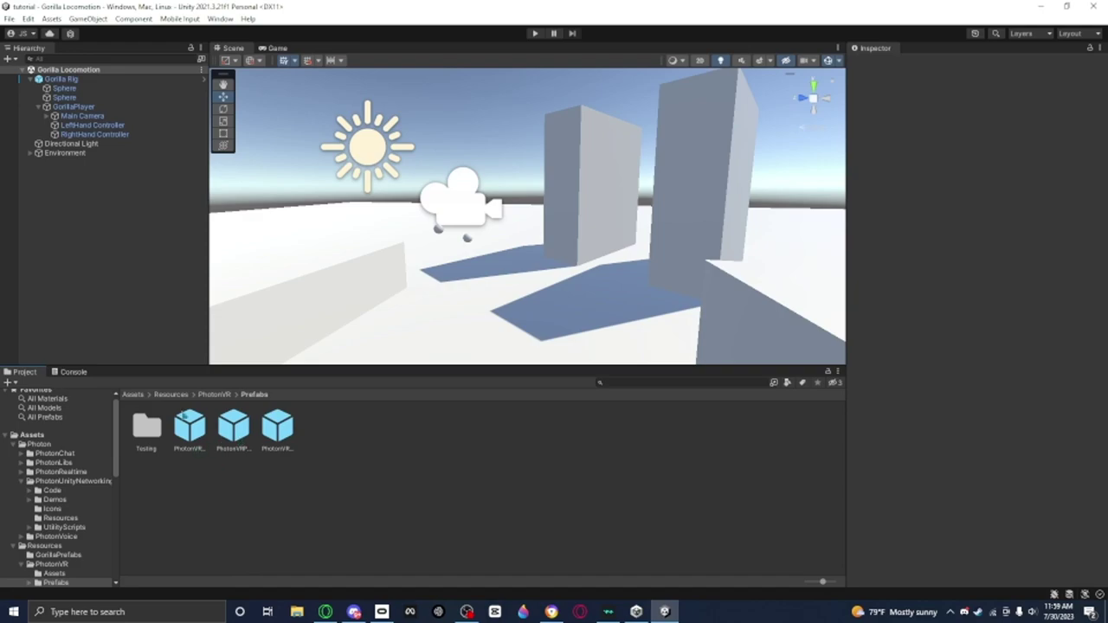
click(131, 396)
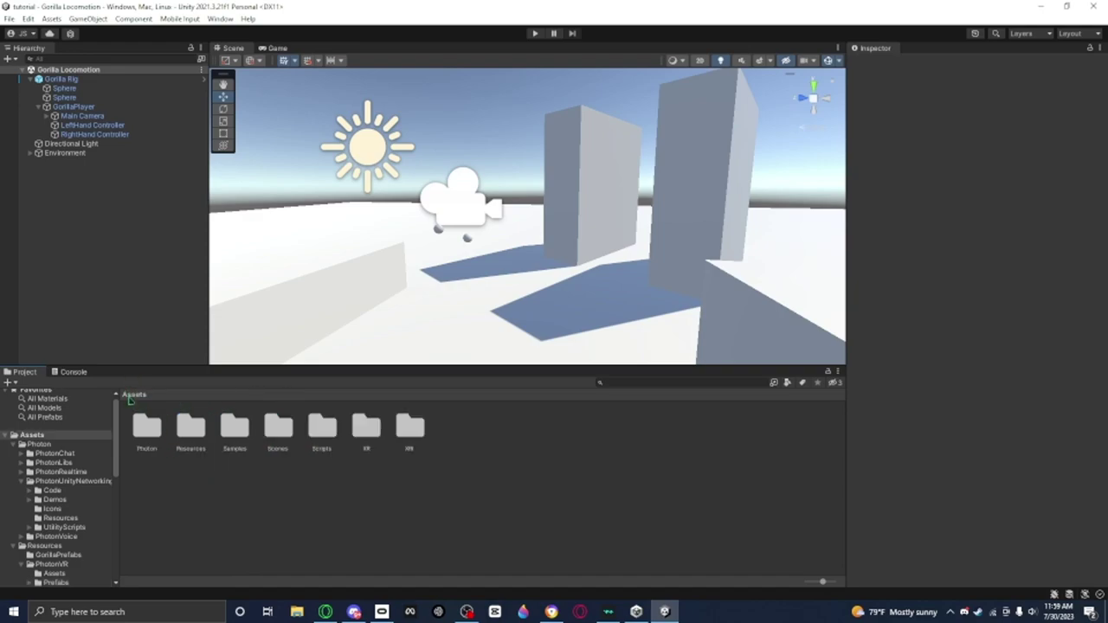
- Switch to the browser and start entering photonengine.com in the address bar
click(325, 612)
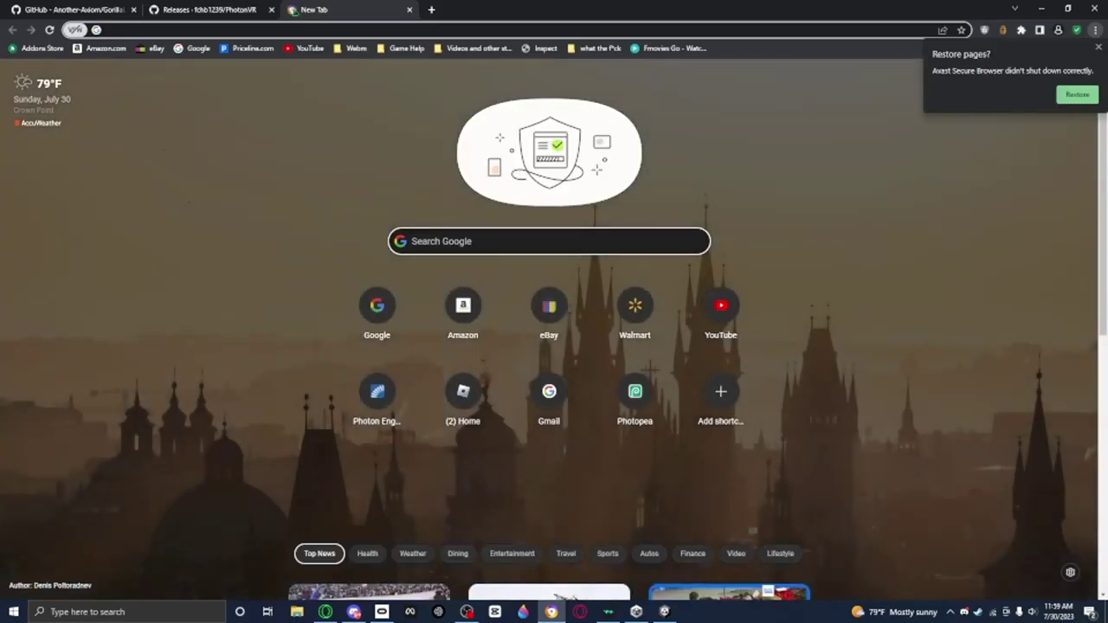
text(photonengine.com/app/create)
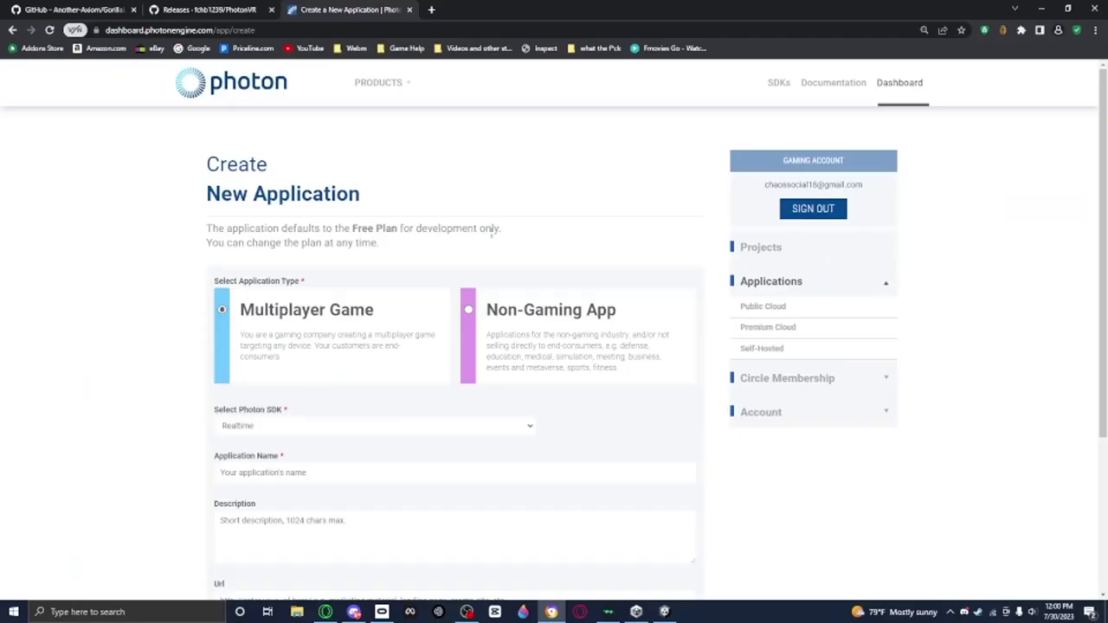
- Create a Photon application with the Pun SDK named 'tutorial'
scroll(325, 407, down, 2)
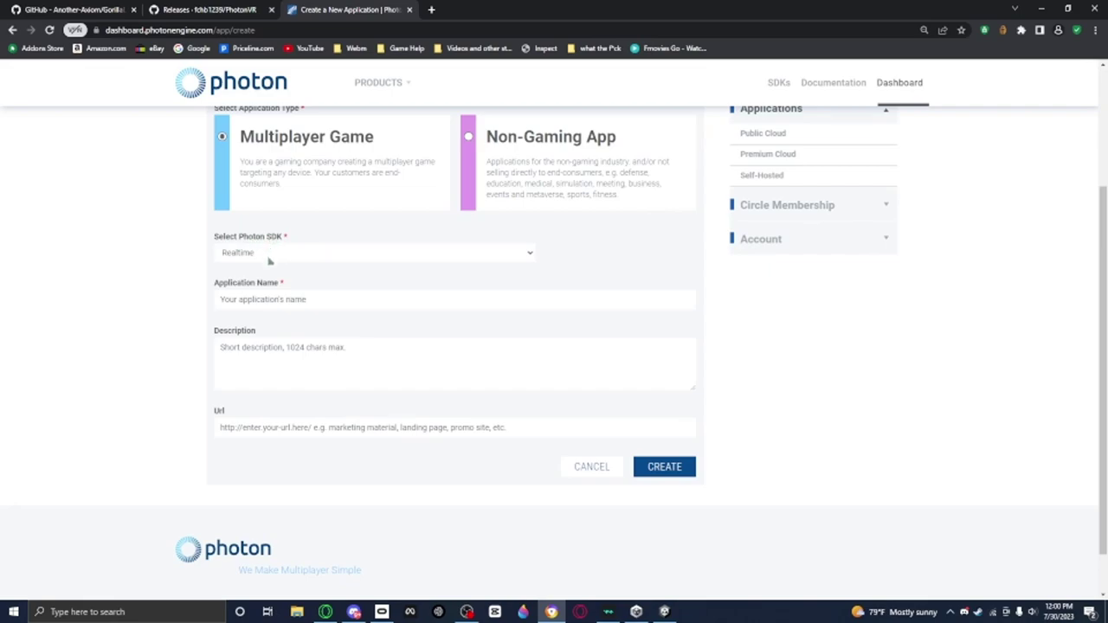
click(268, 258)
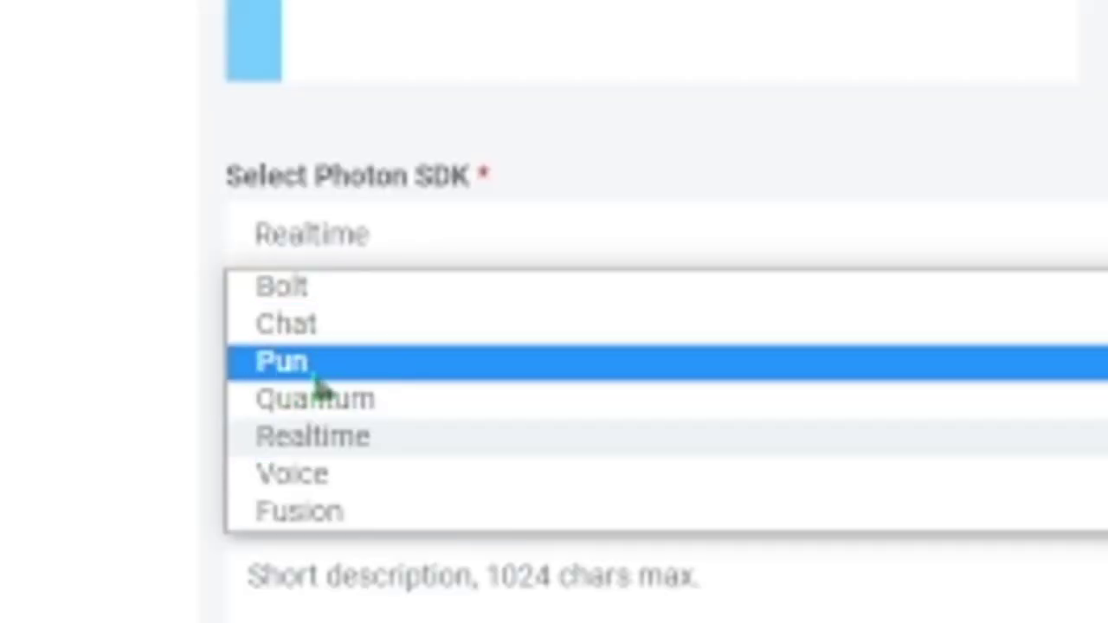
click(317, 373)
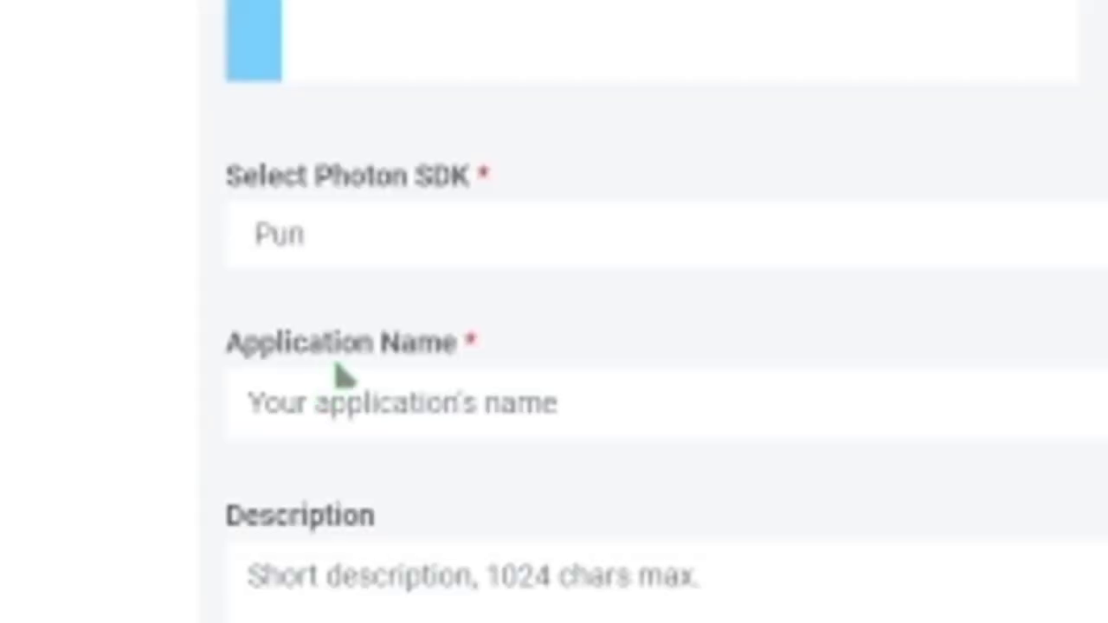
click(335, 400)
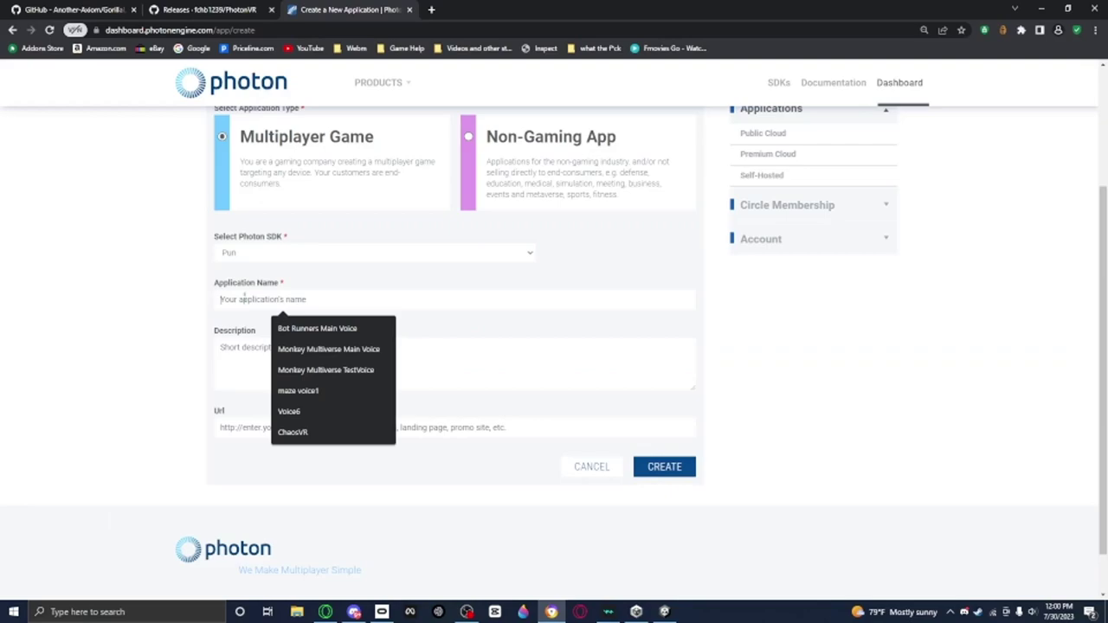
text(tutorial)
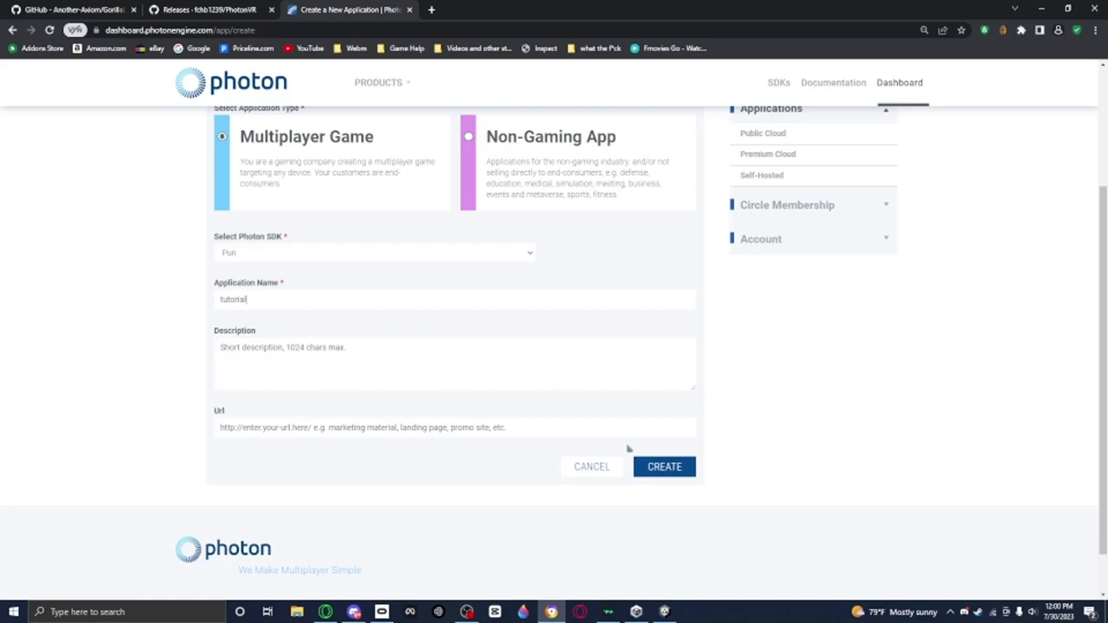
click(678, 473)
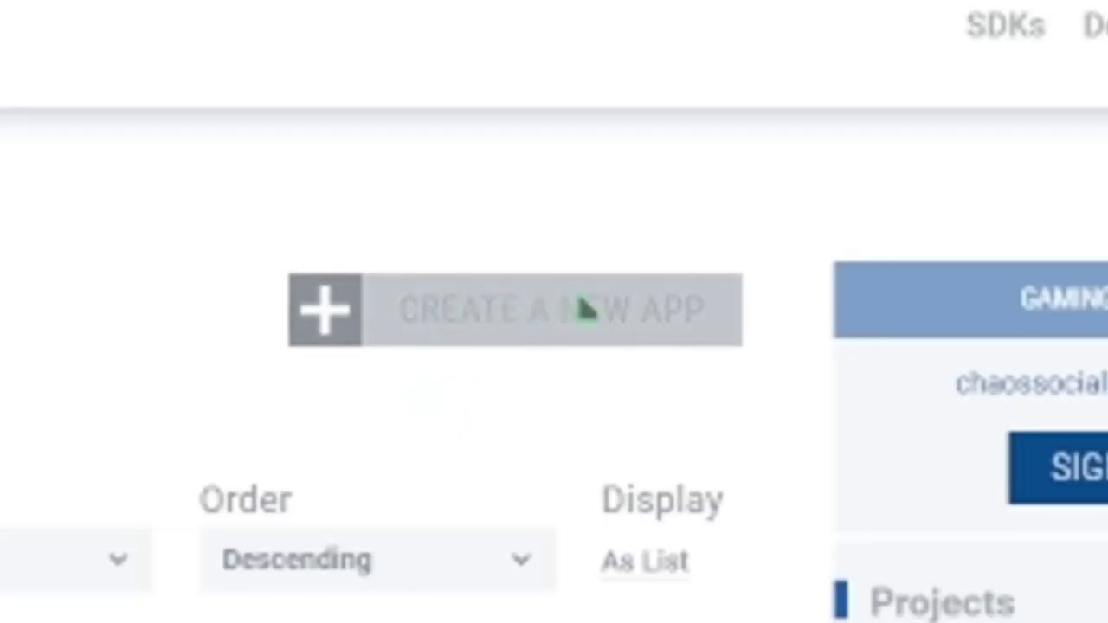
- Create a second Photon application with the Voice SDK named 'tutorial'
click(477, 340)
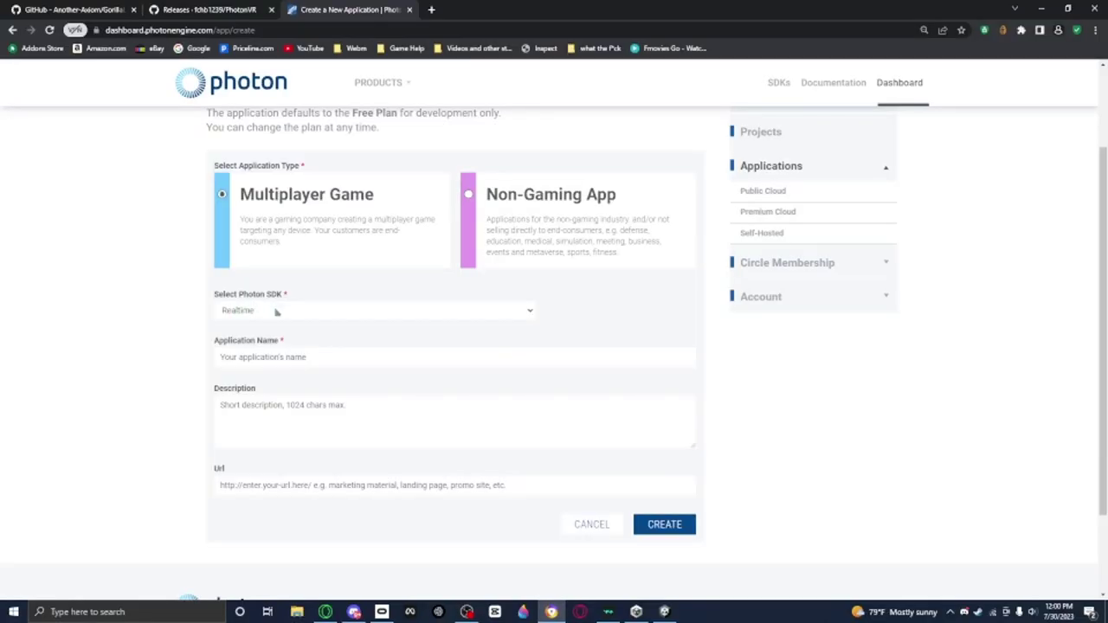
click(277, 311)
click(237, 381)
click(252, 357)
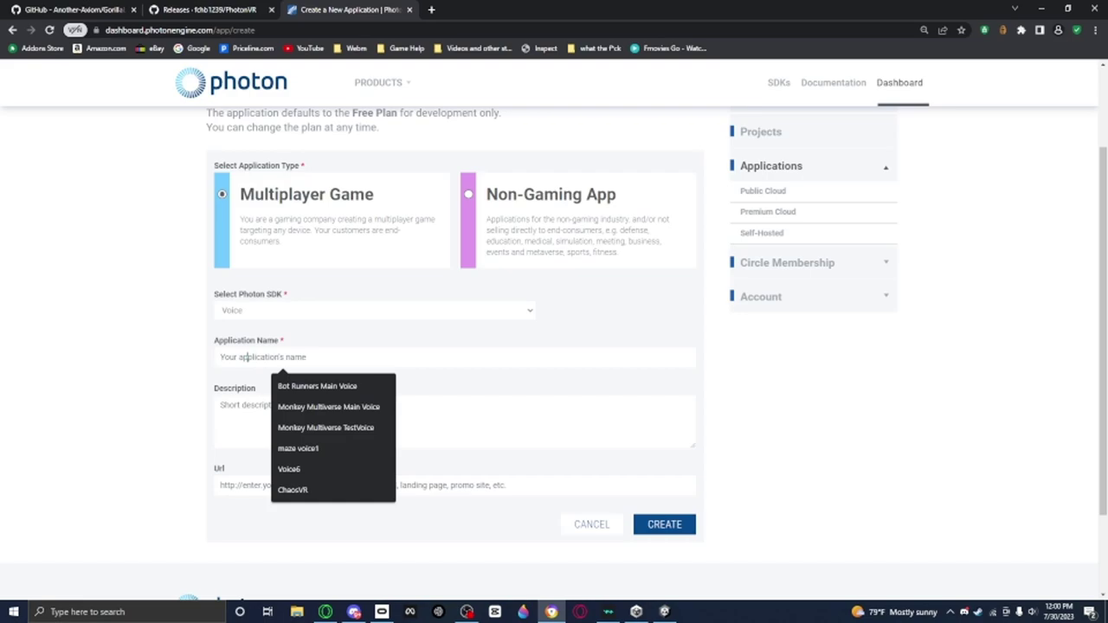
text(tutorial)
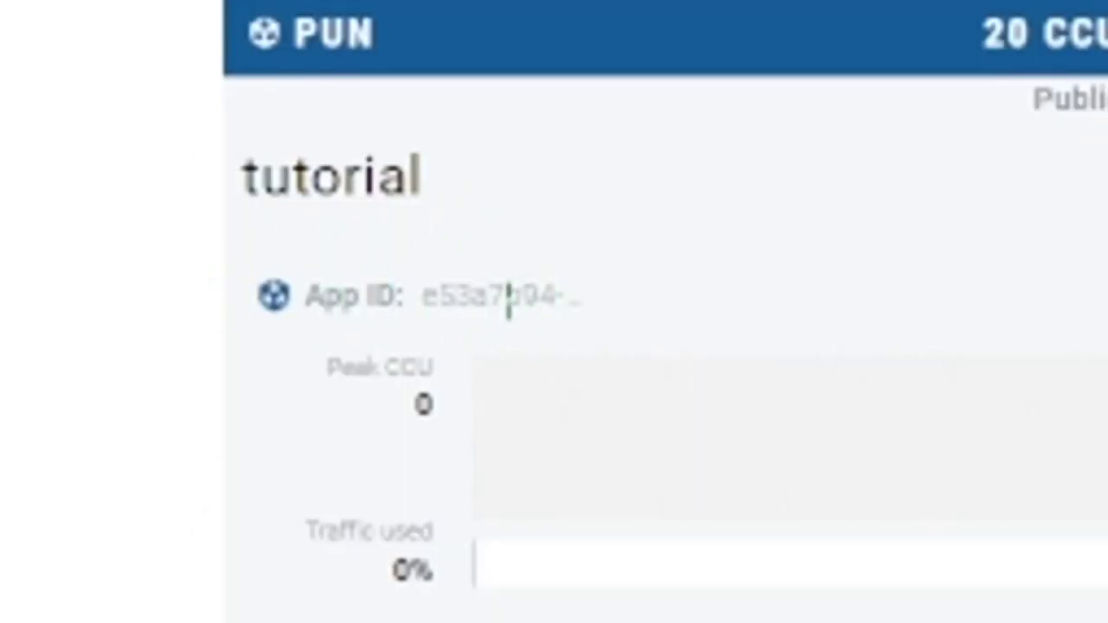
- Copy the tutorial app's App ID and highlight Photon Server Settings in Unity
click(546, 289)
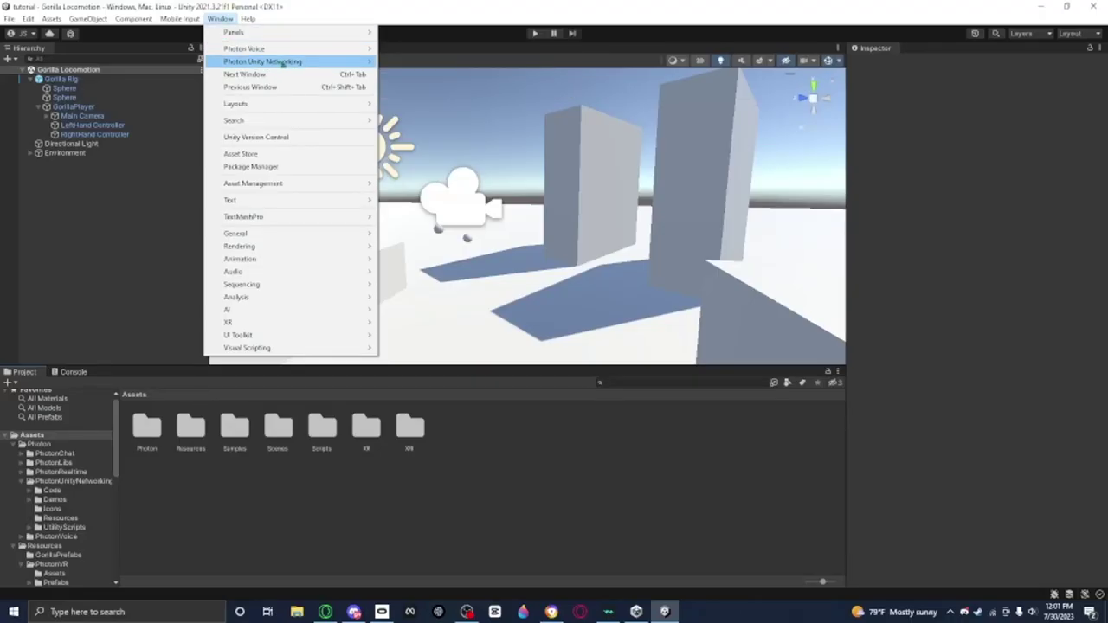
mouse_move(285, 63)
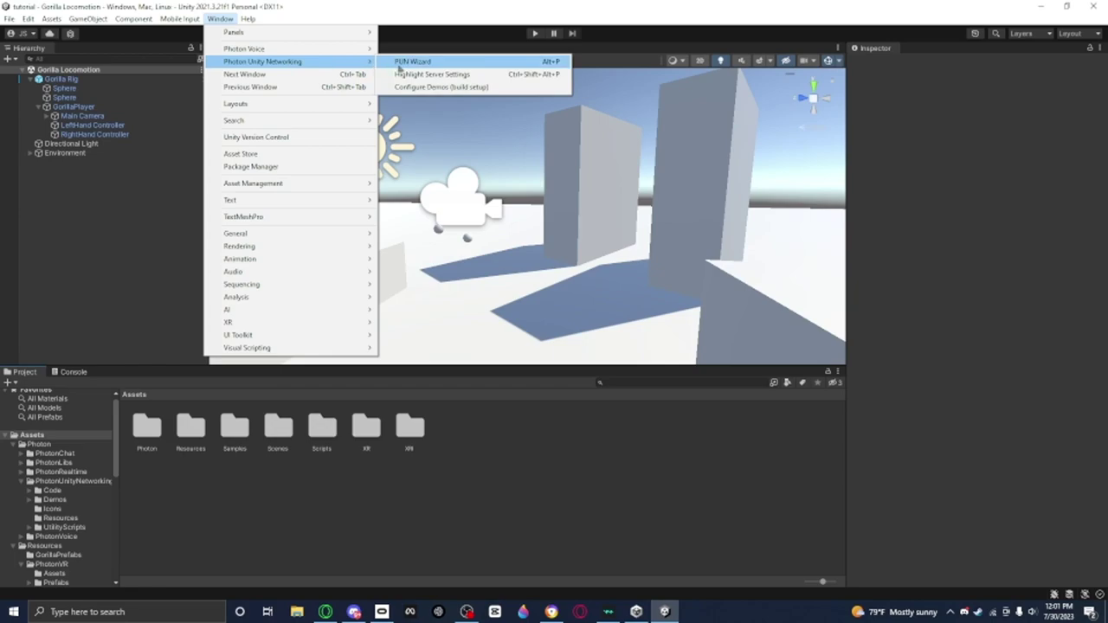
click(424, 76)
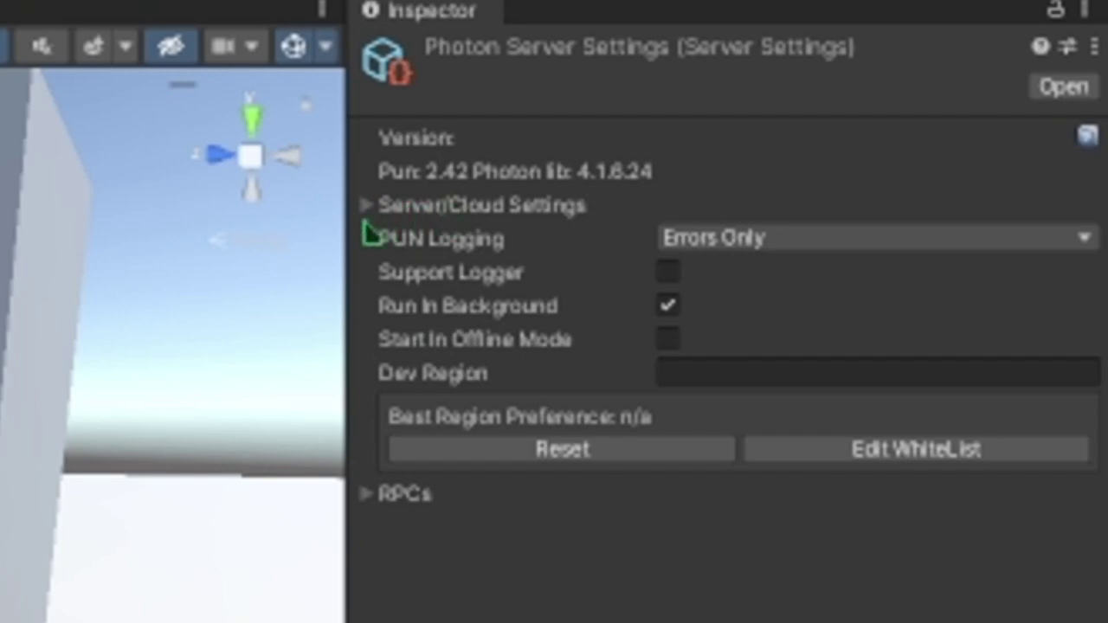
- Paste the PUN App ID into App Id PUN under Server/Cloud Settings
click(368, 212)
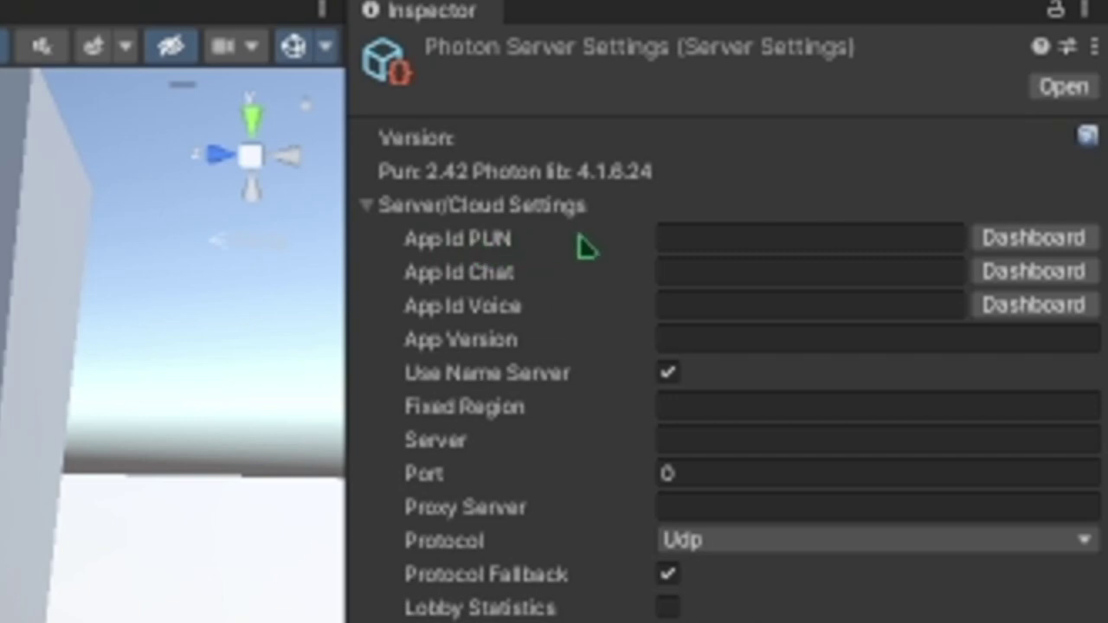
click(692, 236)
key(ctrl+v)
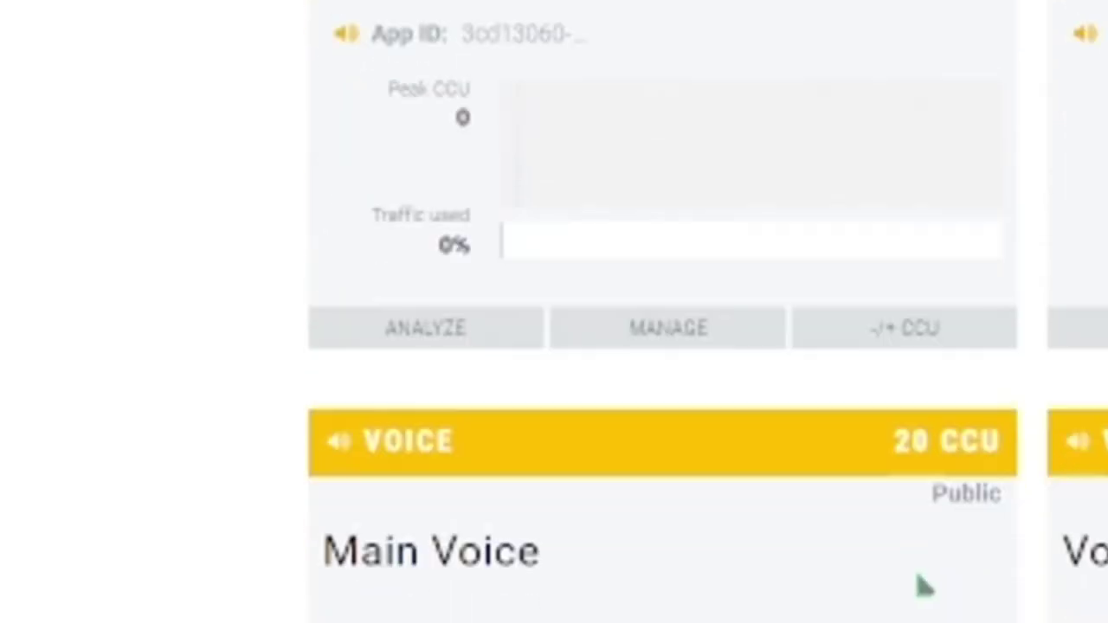
- Copy the tutorial voice app's ID from the dashboard into App Id Voice
scroll(866, 580, down, 5)
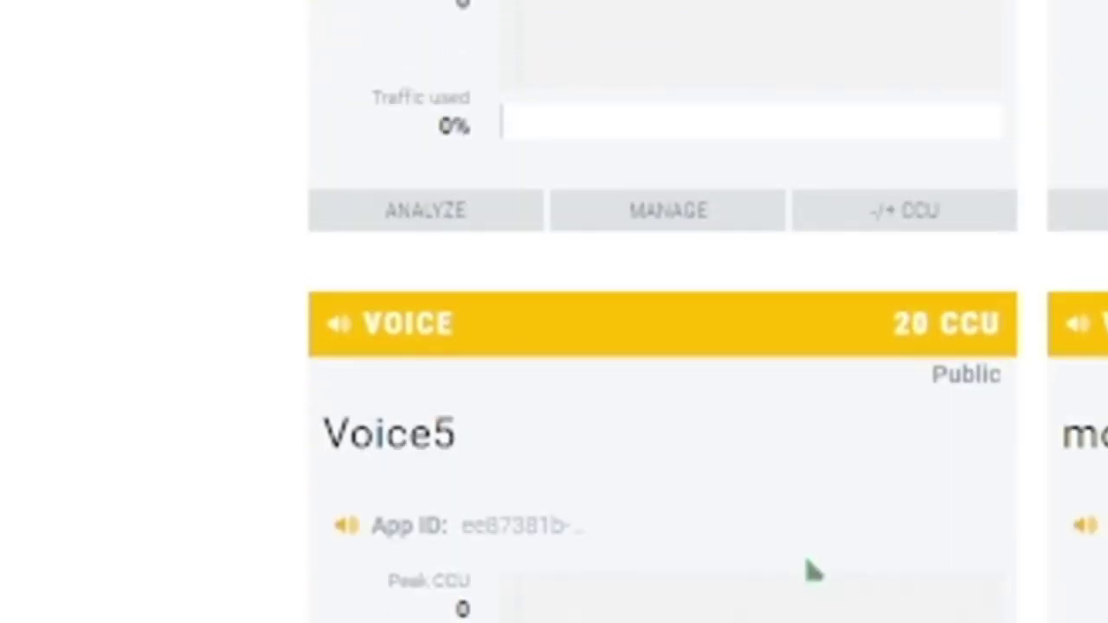
scroll(655, 598, down, 5)
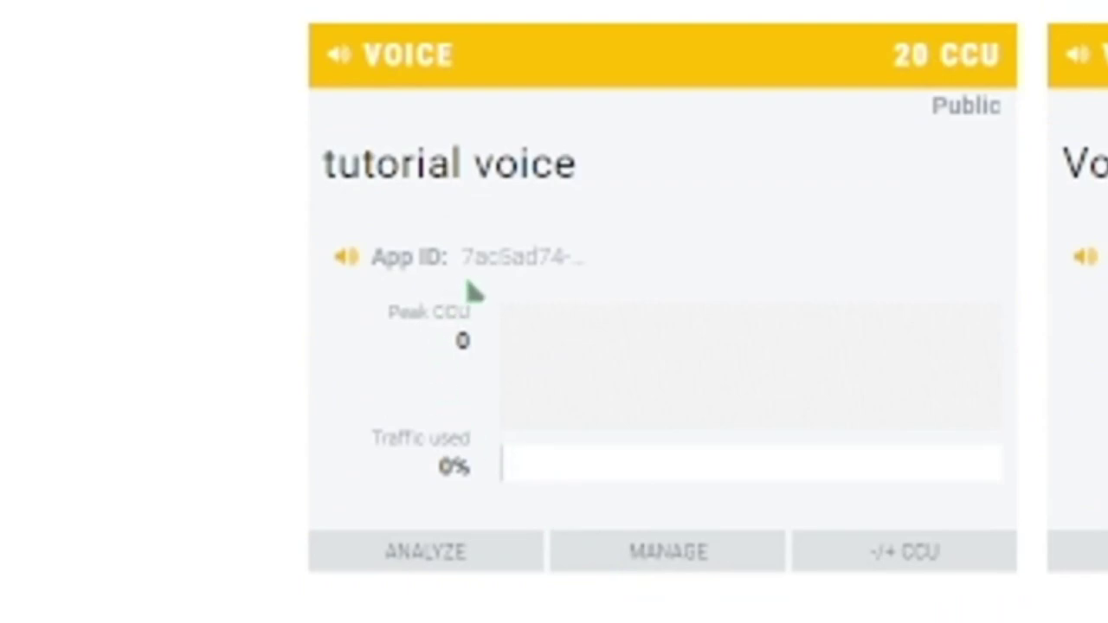
click(527, 240)
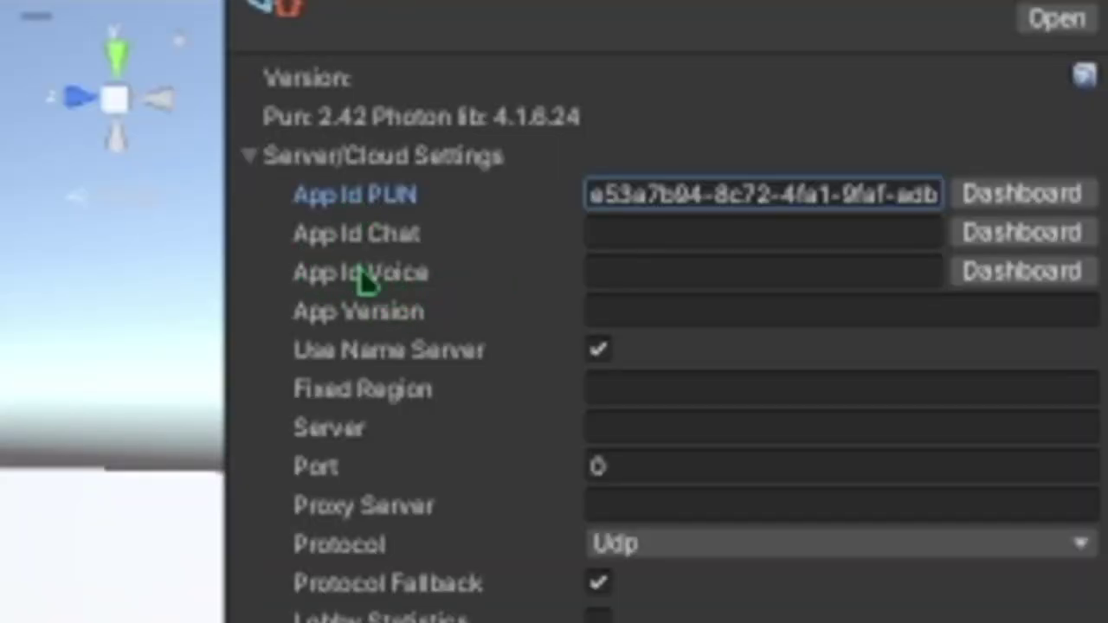
click(601, 276)
key(ctrl+v)
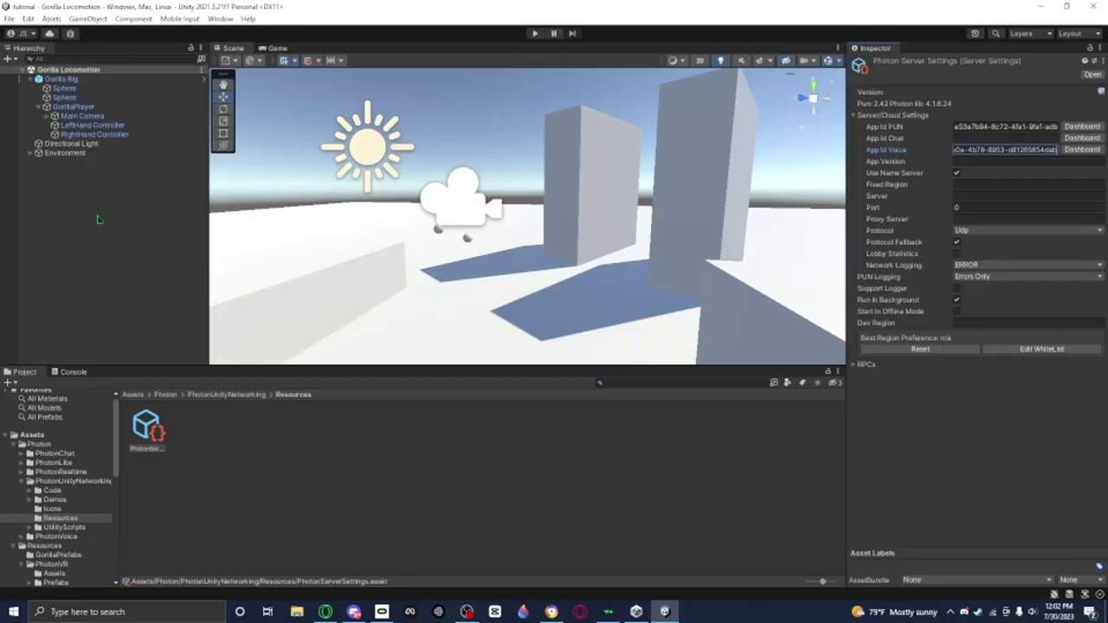
click(91, 235)
- Create an empty scene object named Networking
right_click(44, 197)
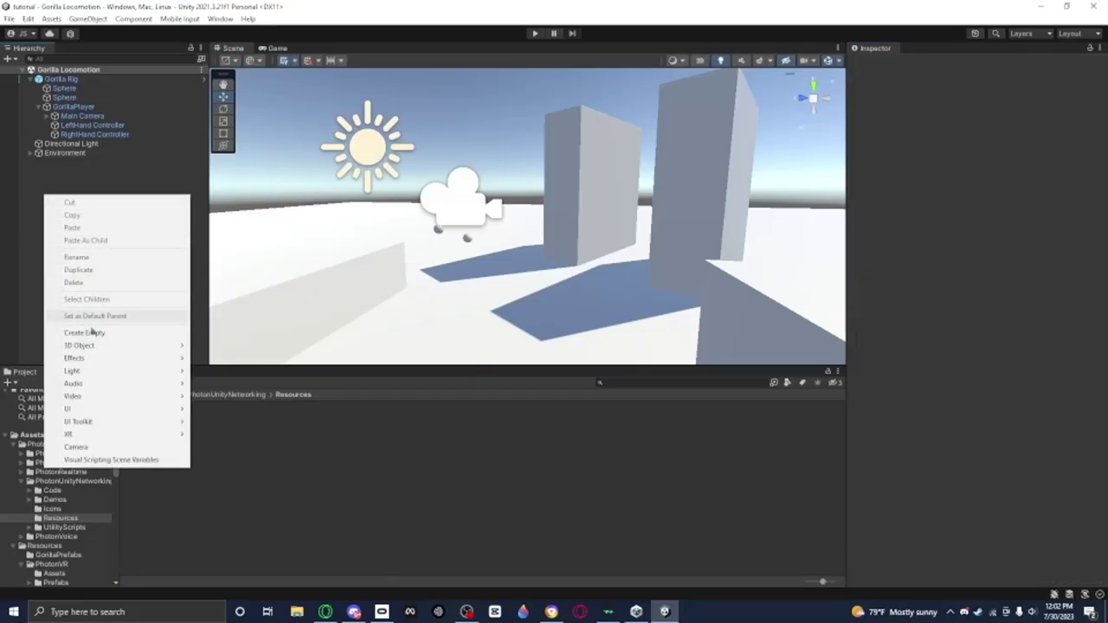
click(97, 334)
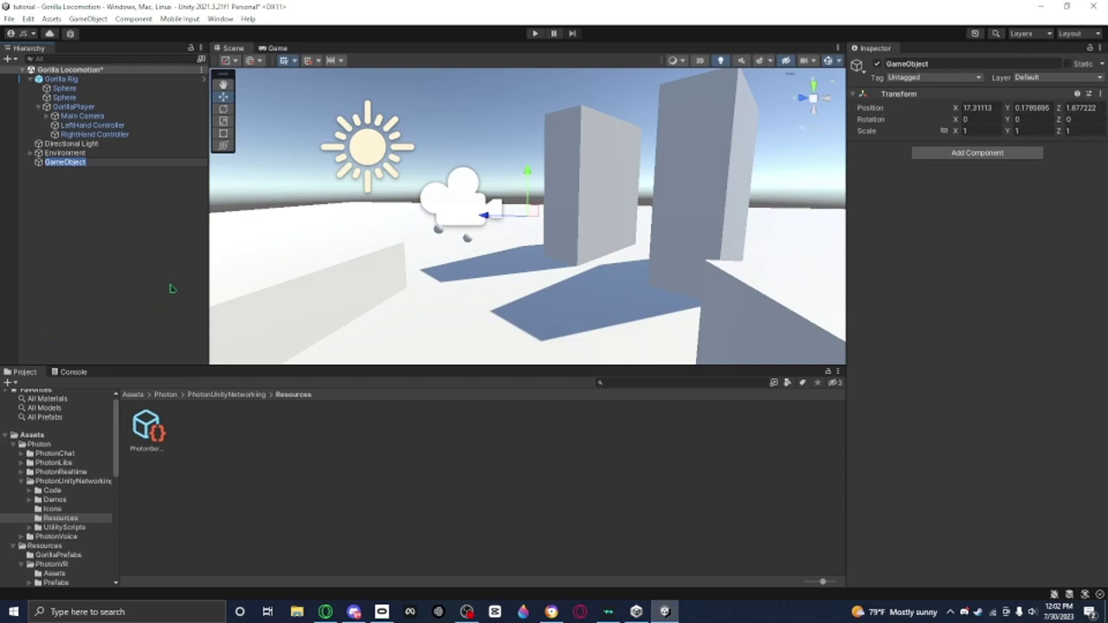
text(Networking)
key(Return)
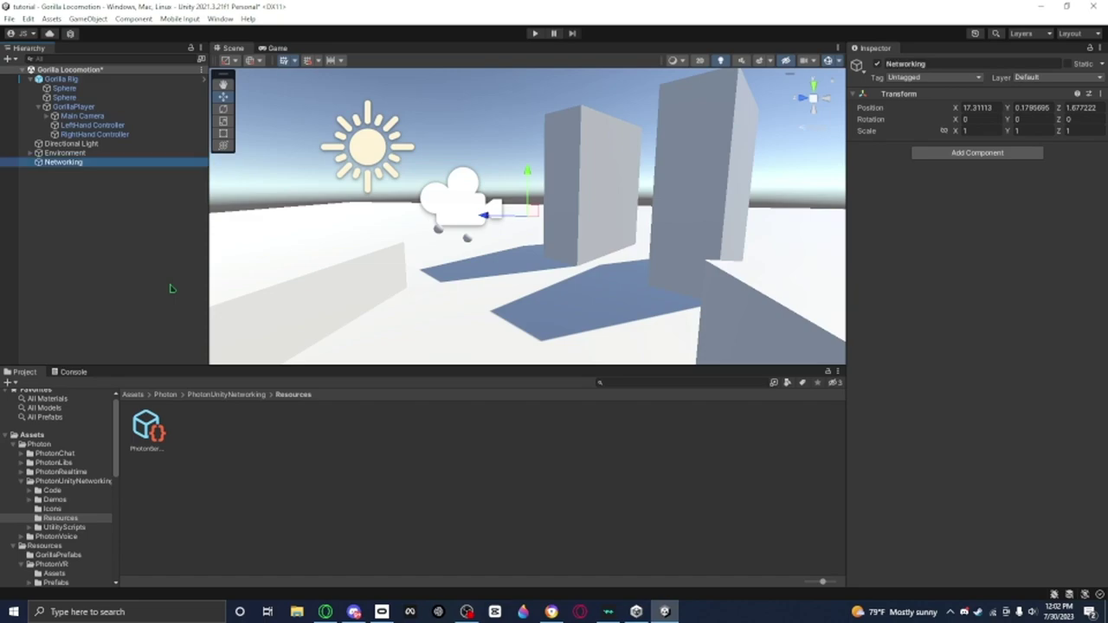
- Place the PhotonVRManager and PhotonVRPlayerSpawner prefabs from Resources/PhotonVR/Prefabs under Networking
click(132, 394)
double_click(185, 424)
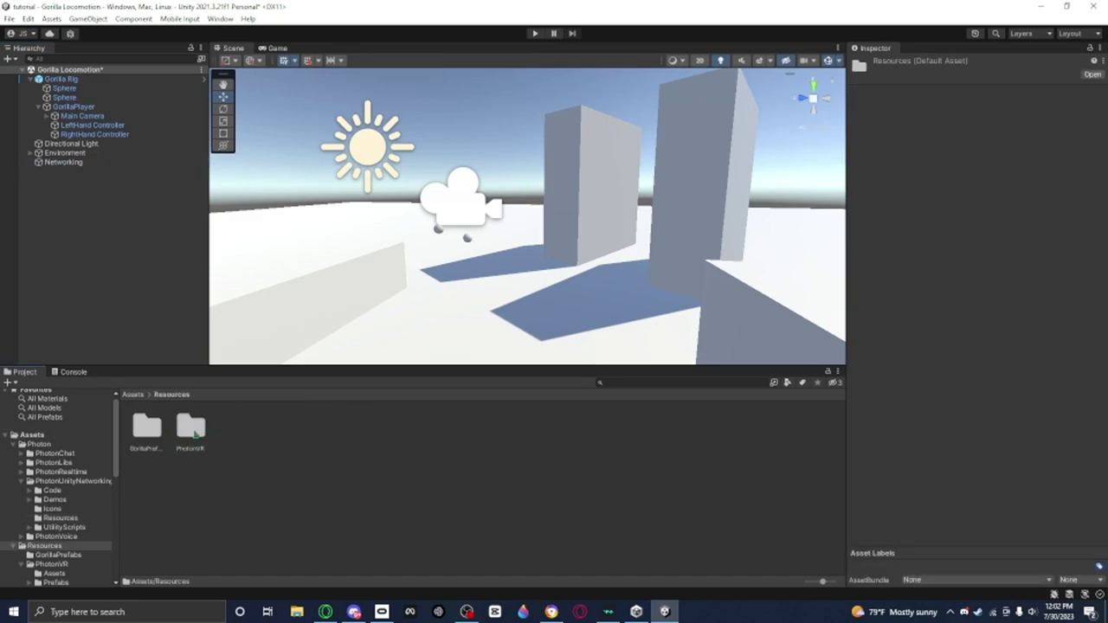
double_click(196, 435)
double_click(198, 436)
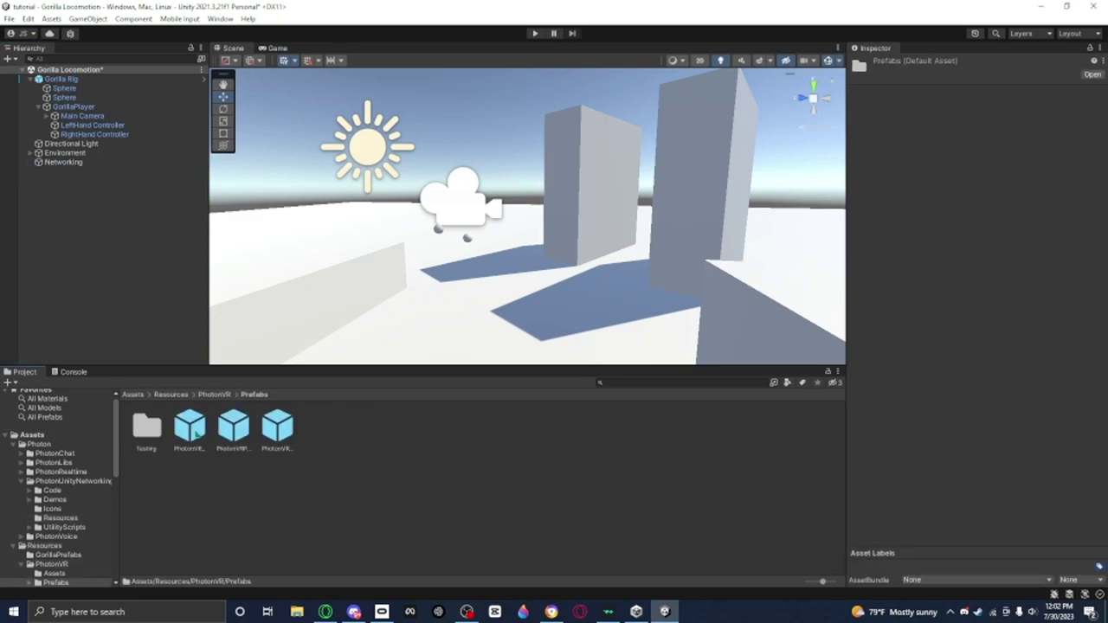
drag(189, 426, 78, 164)
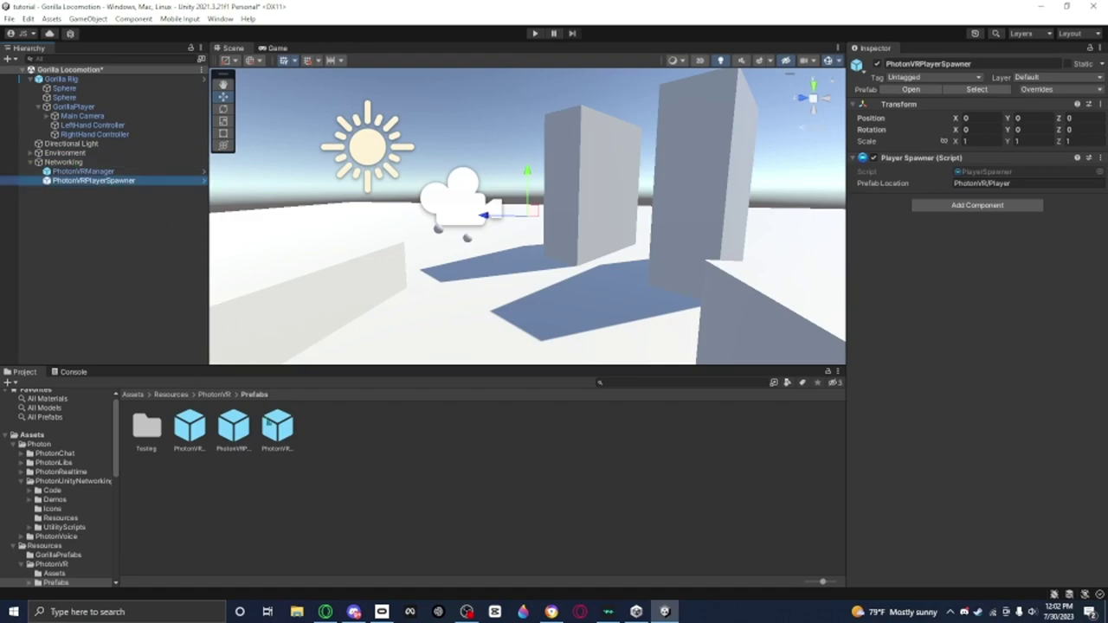
drag(270, 422, 69, 165)
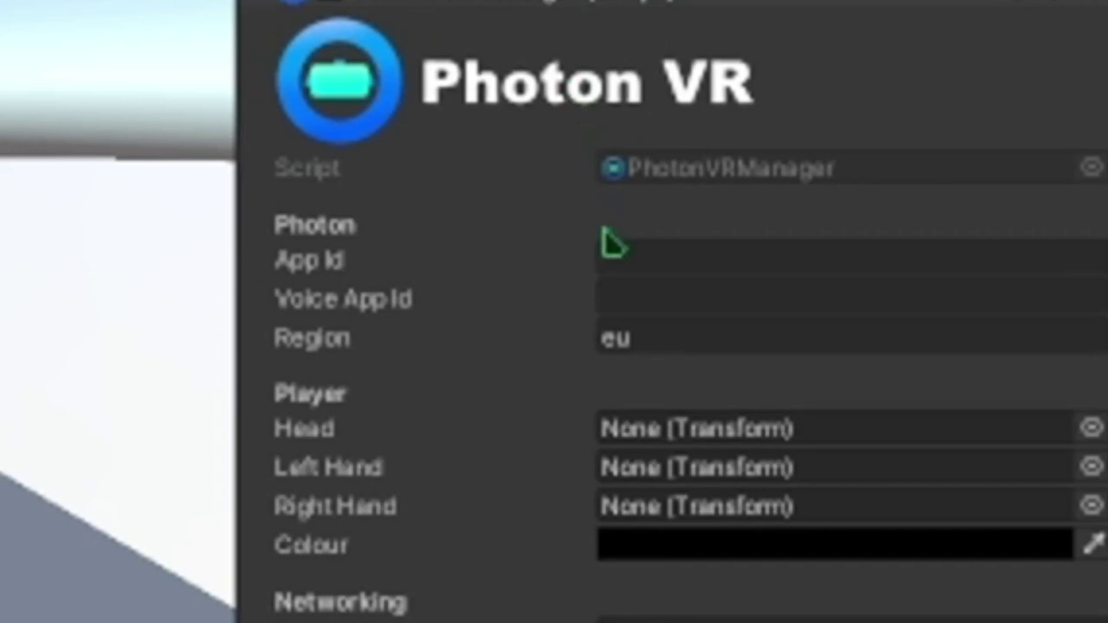
- Change the PhotonVRManager's Region from eu to us
click(699, 325)
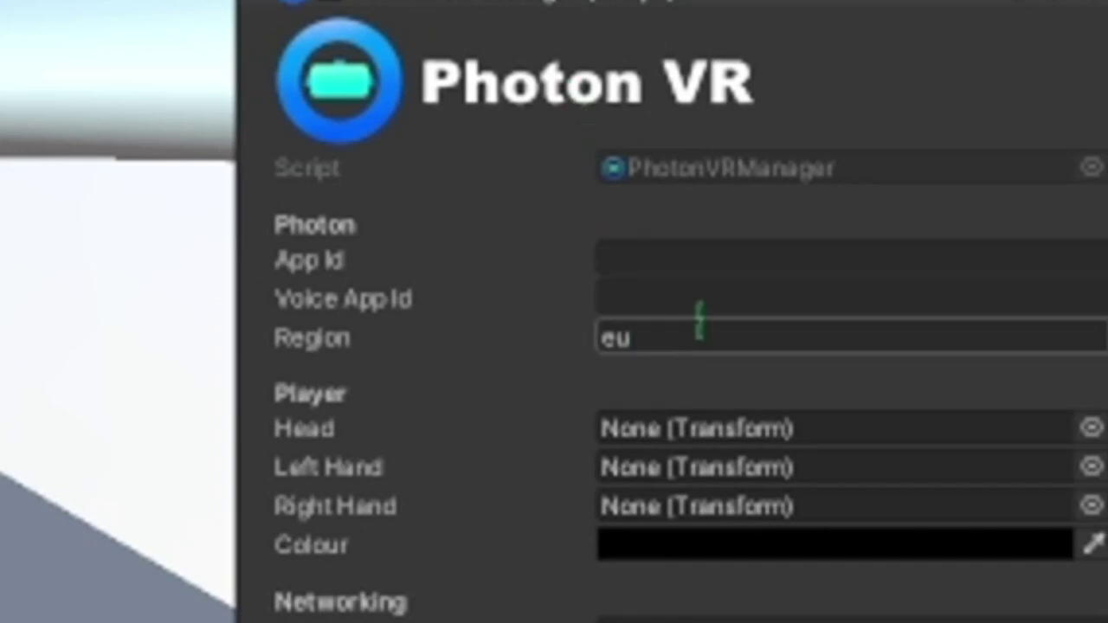
click(657, 338)
text(us)
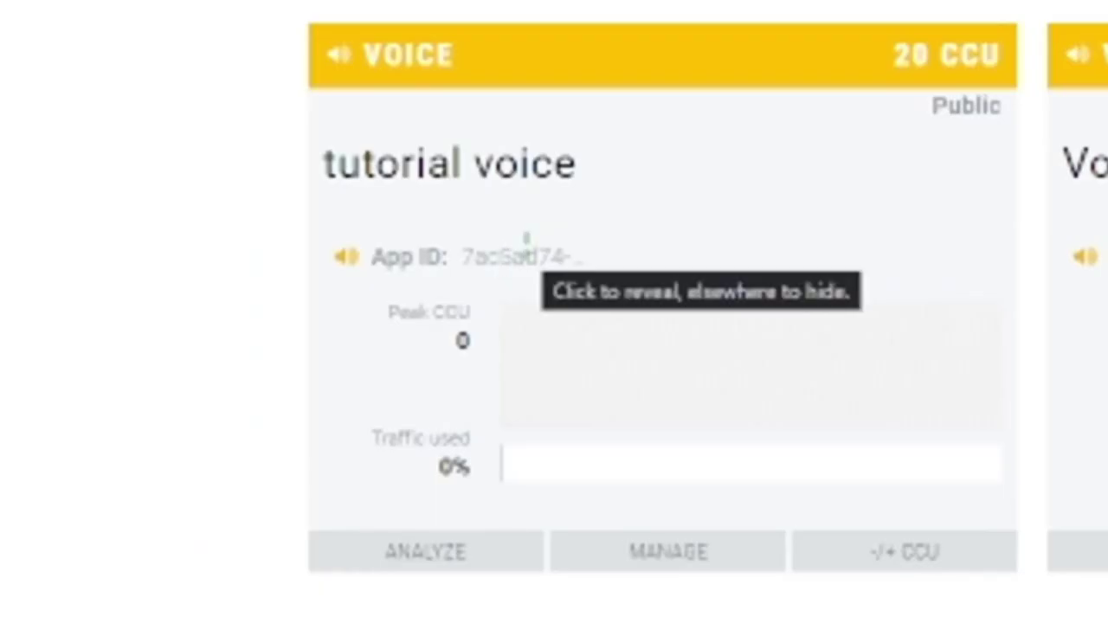
- Fill the manager's Voice App Id and App Id with the dashboard's voice and PUN IDs
click(526, 251)
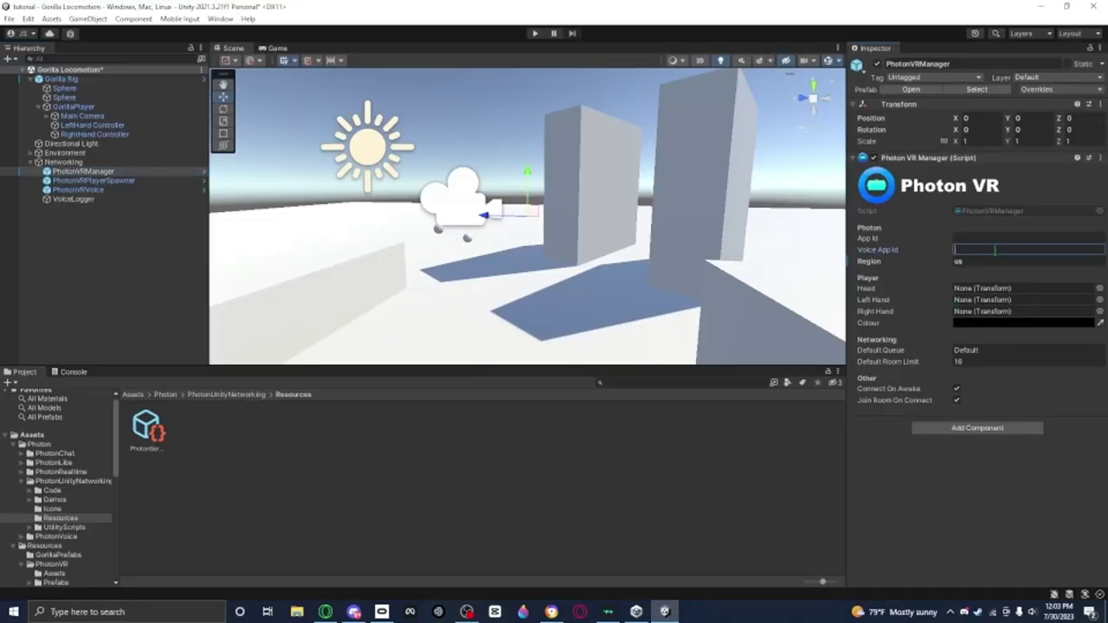
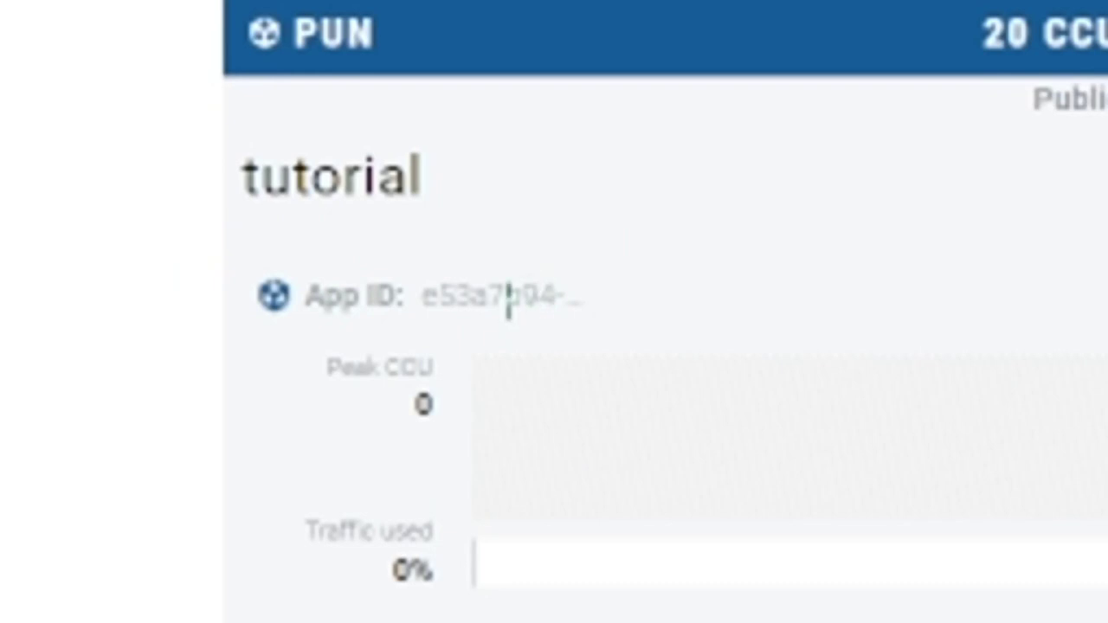
click(544, 286)
key(ctrl+c)
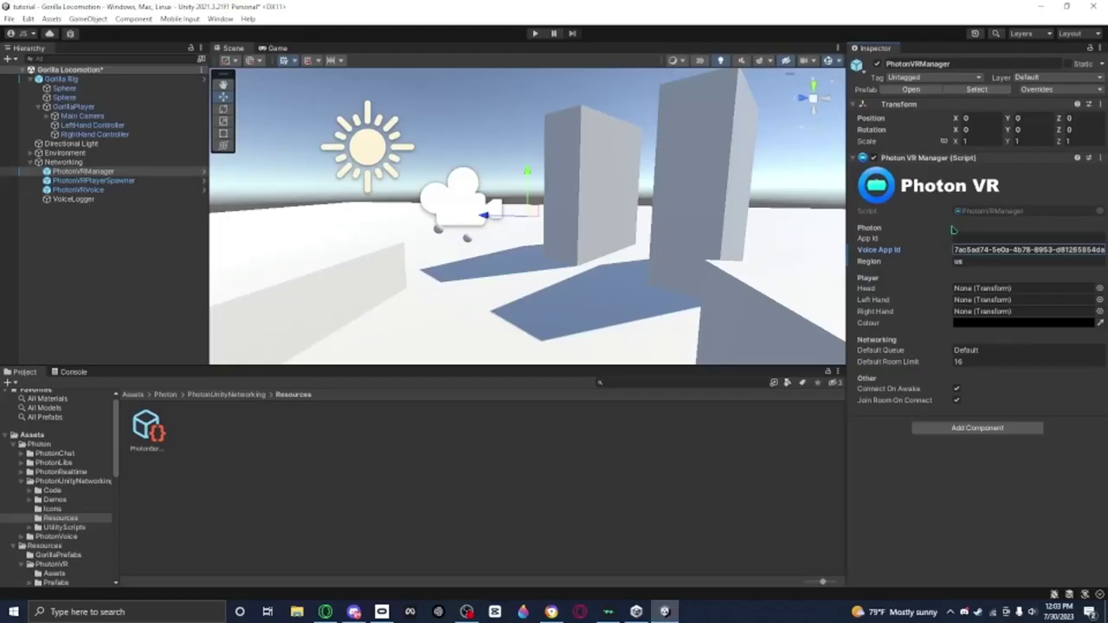
click(976, 239)
key(ctrl+v)
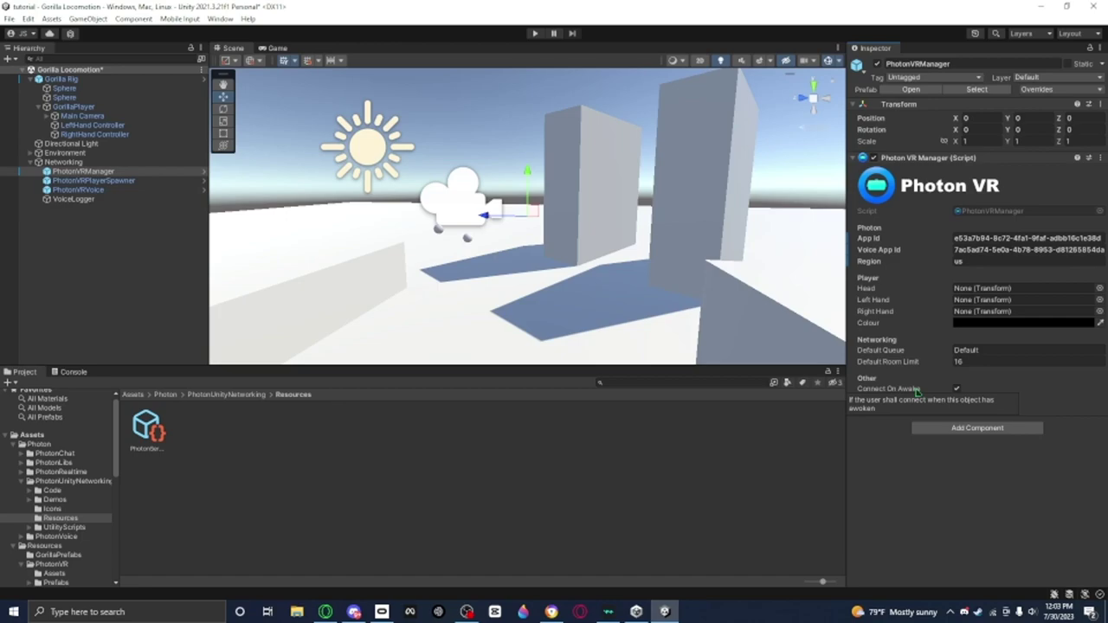
- Set Default Room Limit to 20; assign Main Camera, LeftHand and RightHand Controllers as head and hands
click(1034, 362)
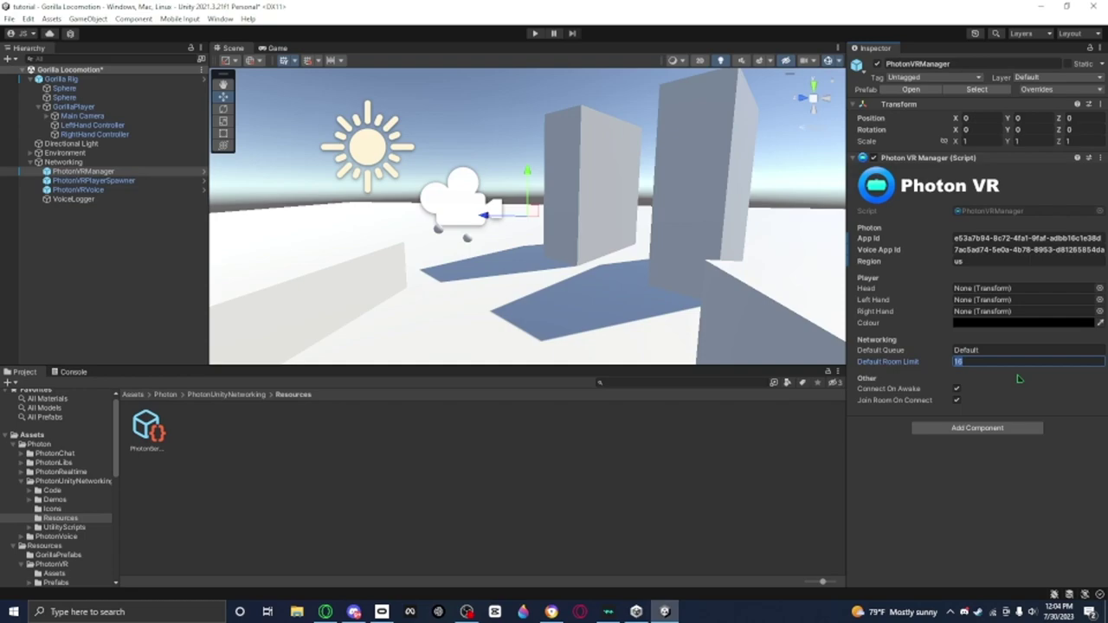
text(20)
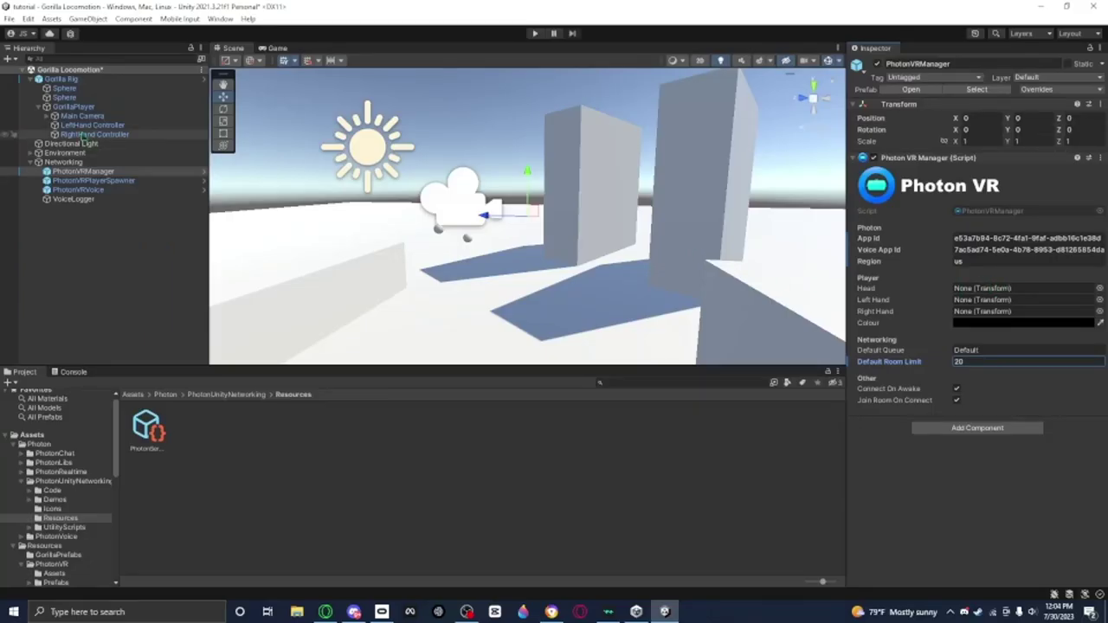
drag(82, 116, 989, 293)
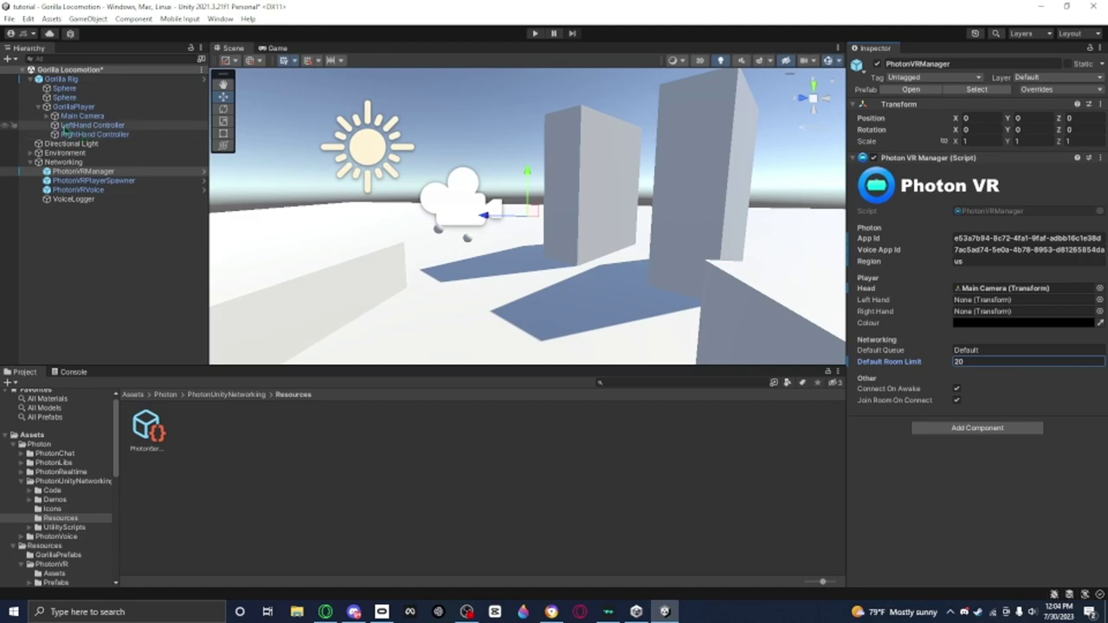
drag(62, 129, 996, 300)
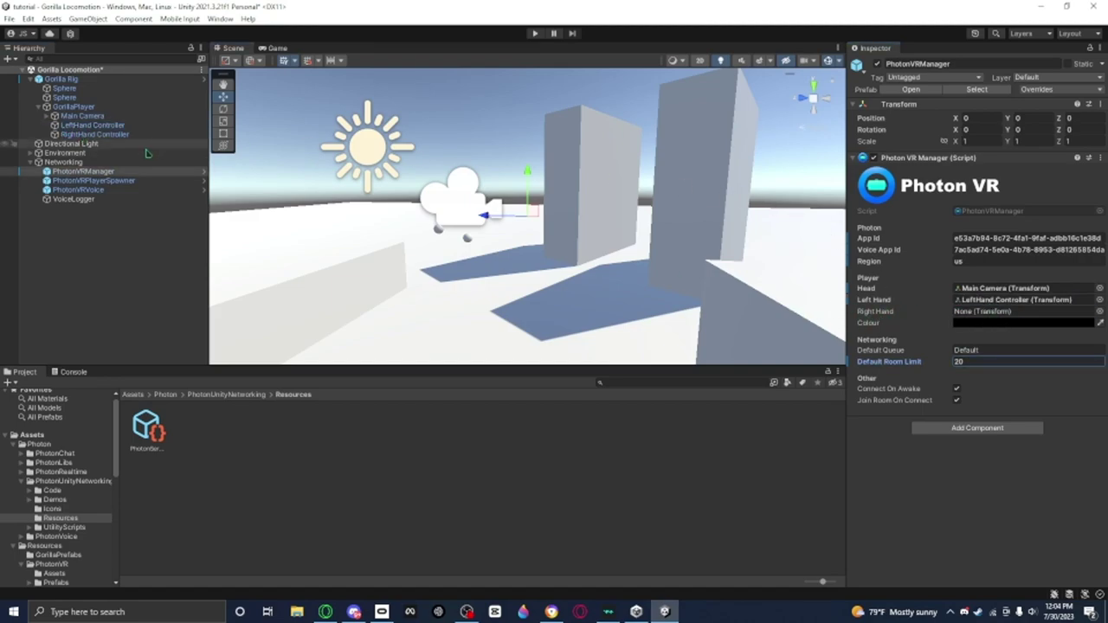
drag(93, 138, 1000, 312)
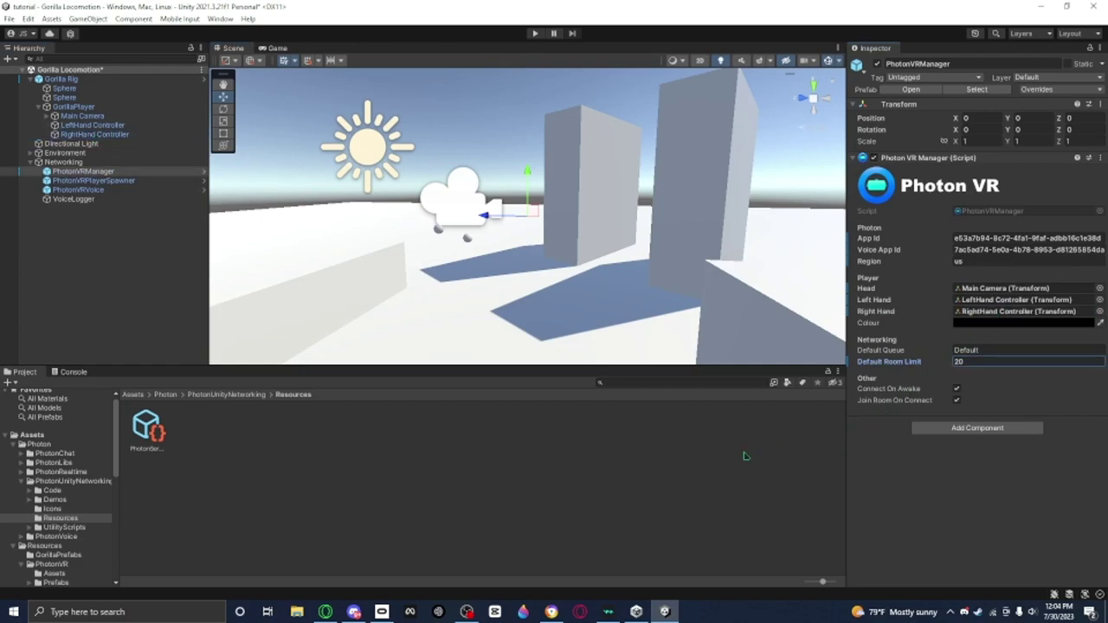
click(612, 398)
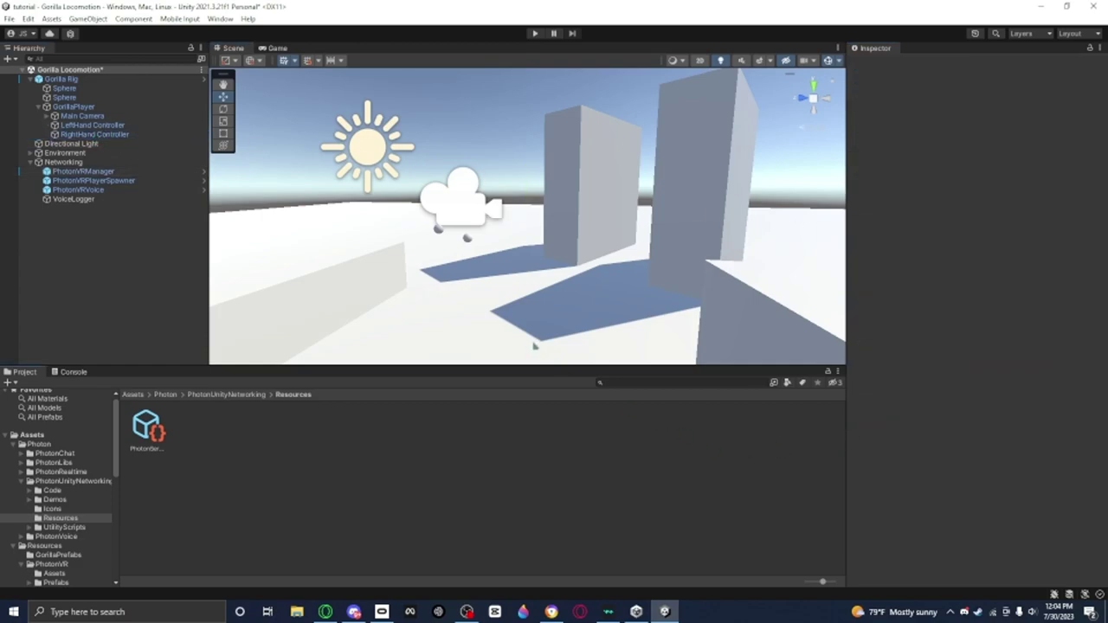
- Start Play mode, import TMP Essentials and Examples & Extras, then run the scene again
click(535, 33)
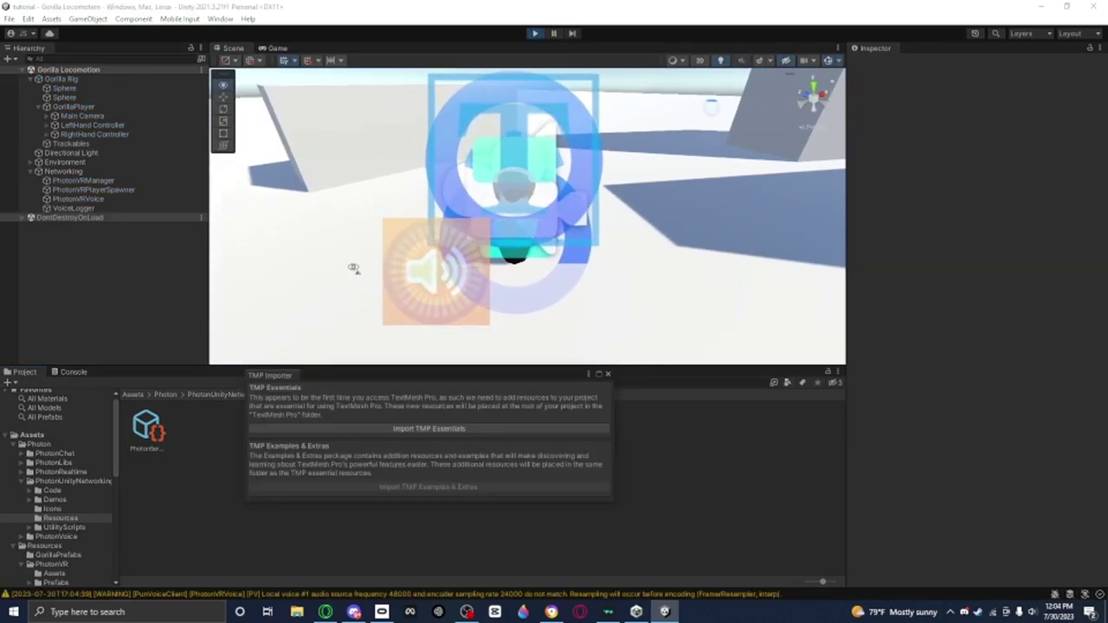
alt+drag(468, 236, 599, 193)
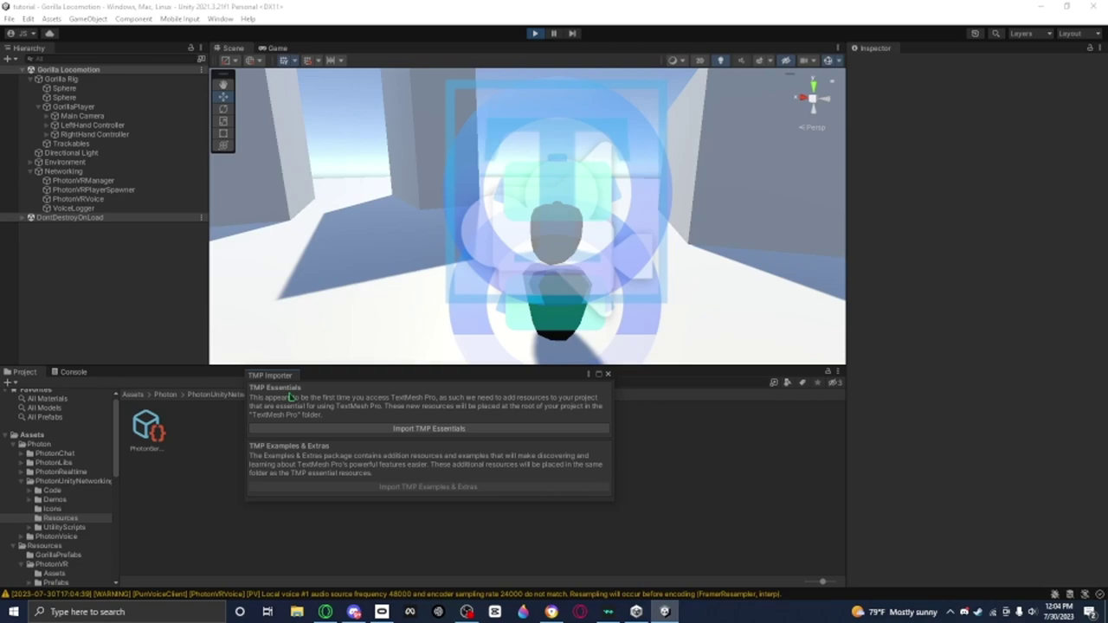
click(386, 428)
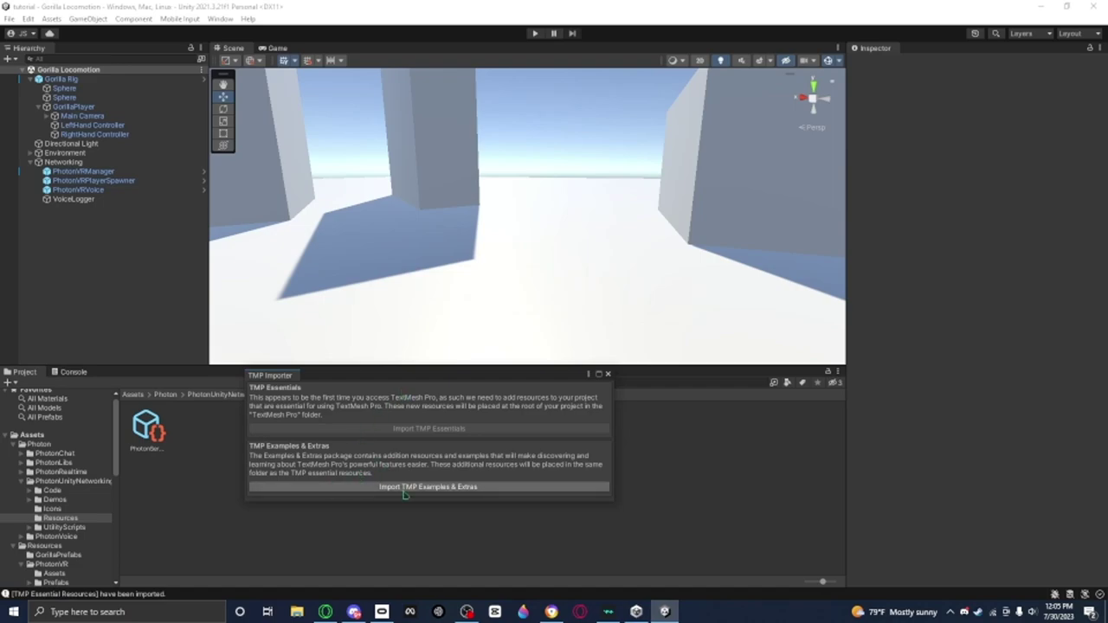
click(410, 486)
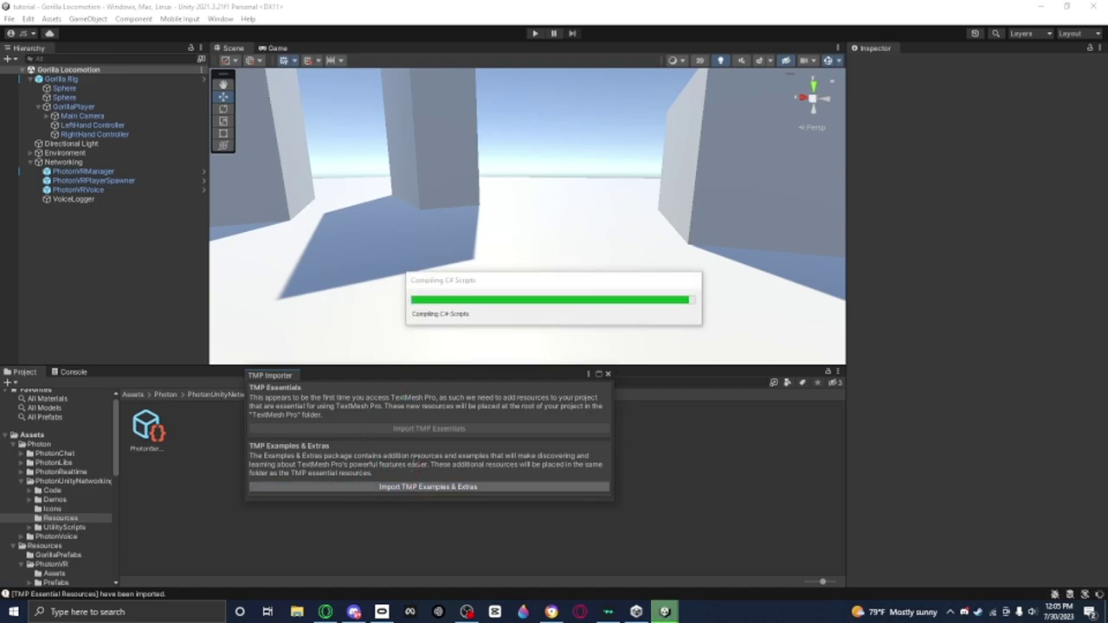
click(535, 33)
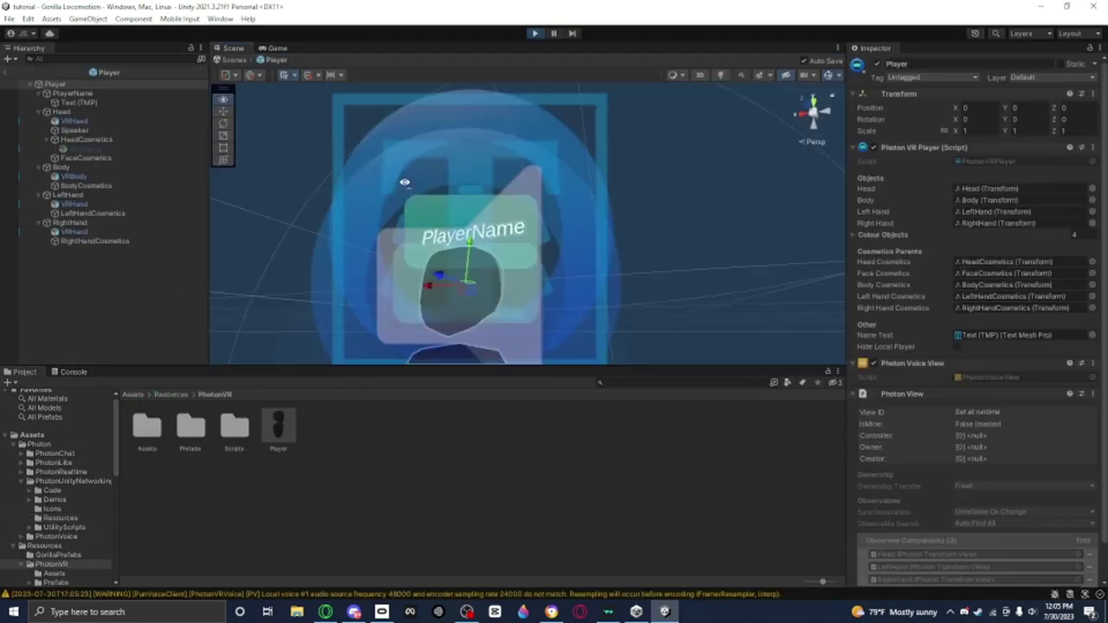
- Inspect the spawned player prefab's PlayerName text, then return to the scene
right_drag(407, 260, 315, 223)
click(78, 102)
click(5, 74)
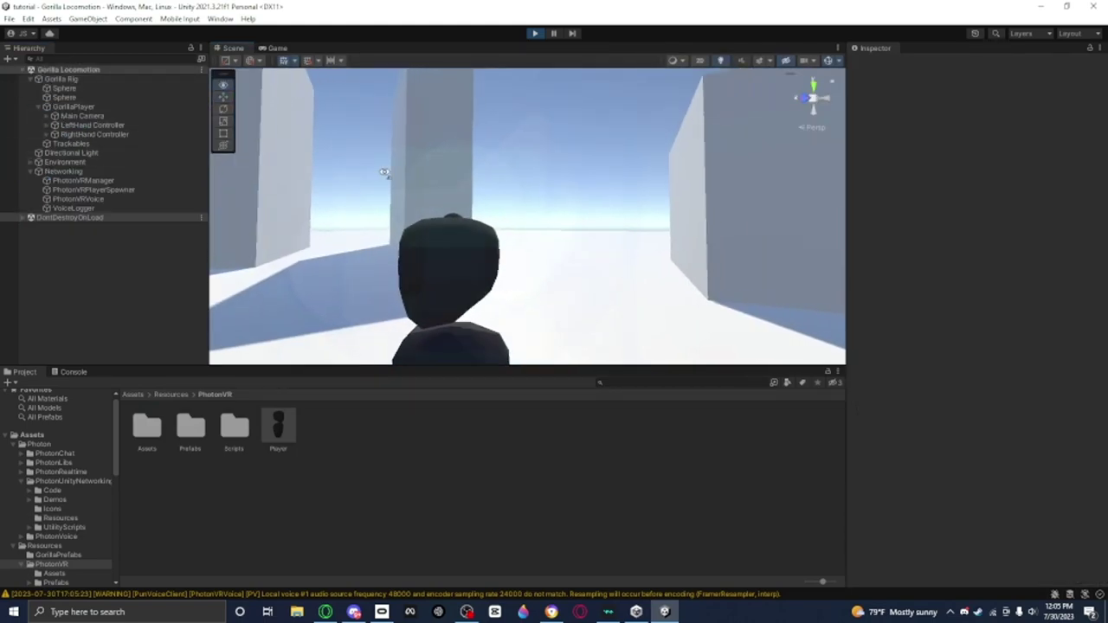
- Frame the LeftHand and RightHand Controllers in view, then stop Play mode
right_drag(606, 100, 463, 250)
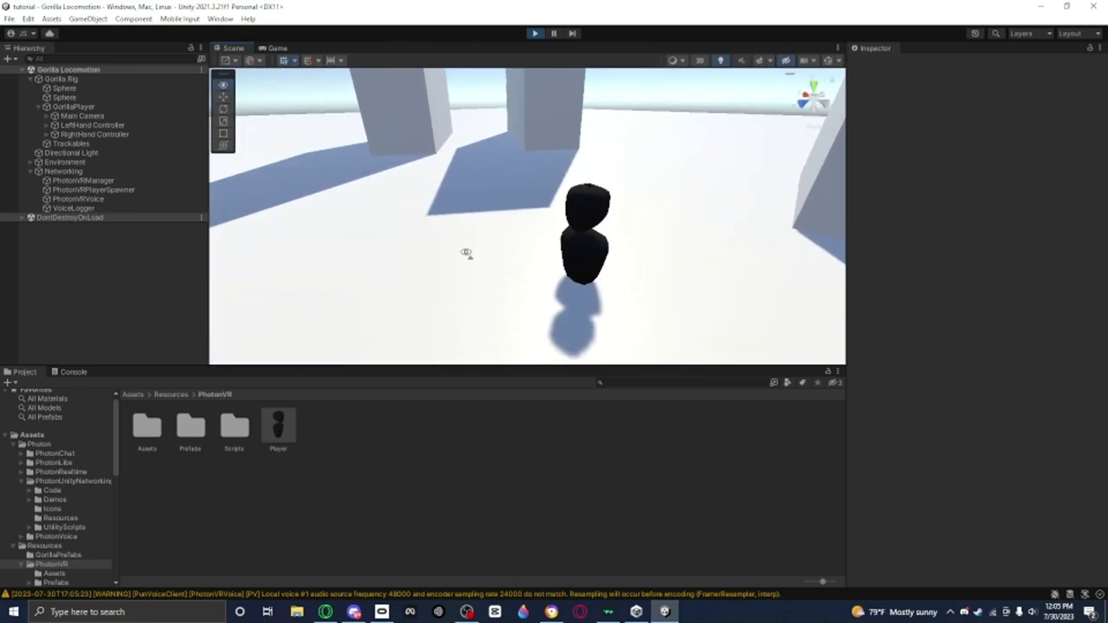
click(106, 128)
key(f)
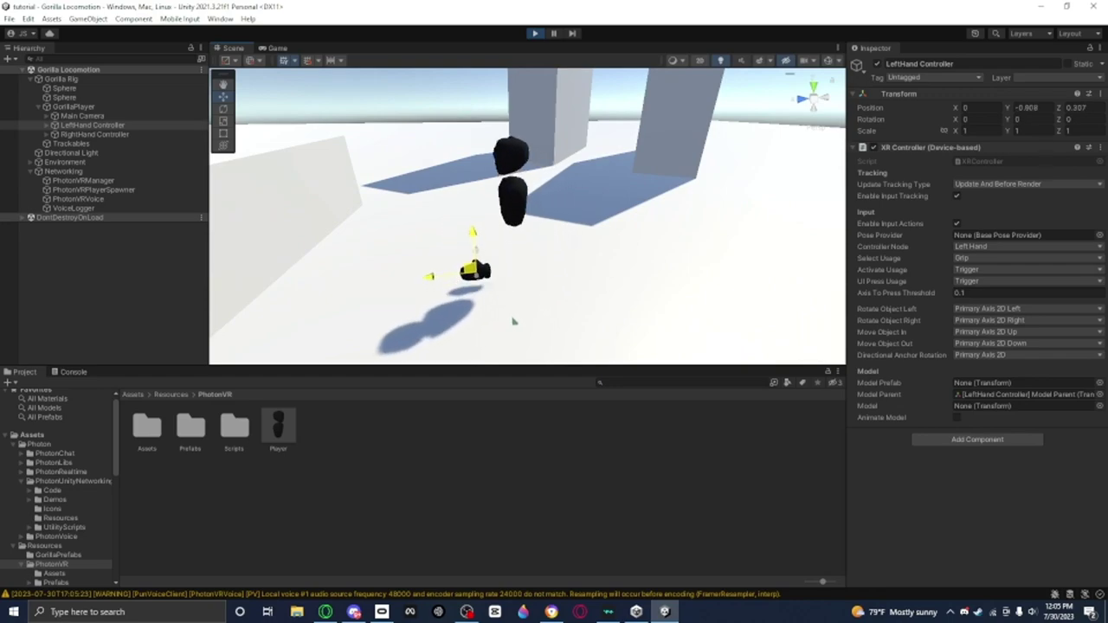
click(130, 136)
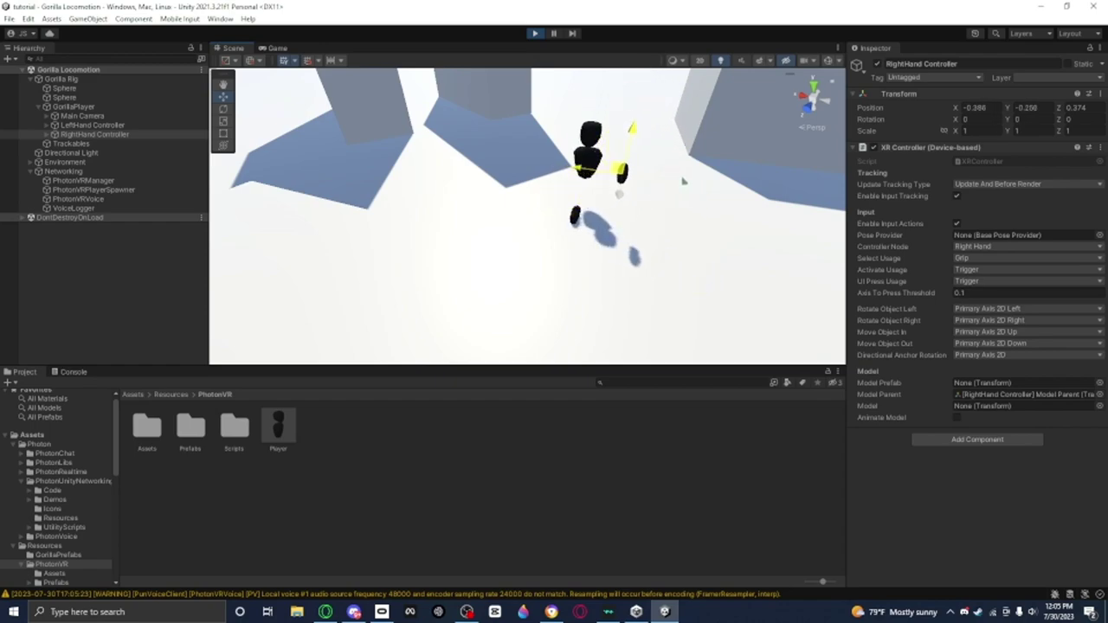
right_drag(663, 180, 524, 143)
click(535, 33)
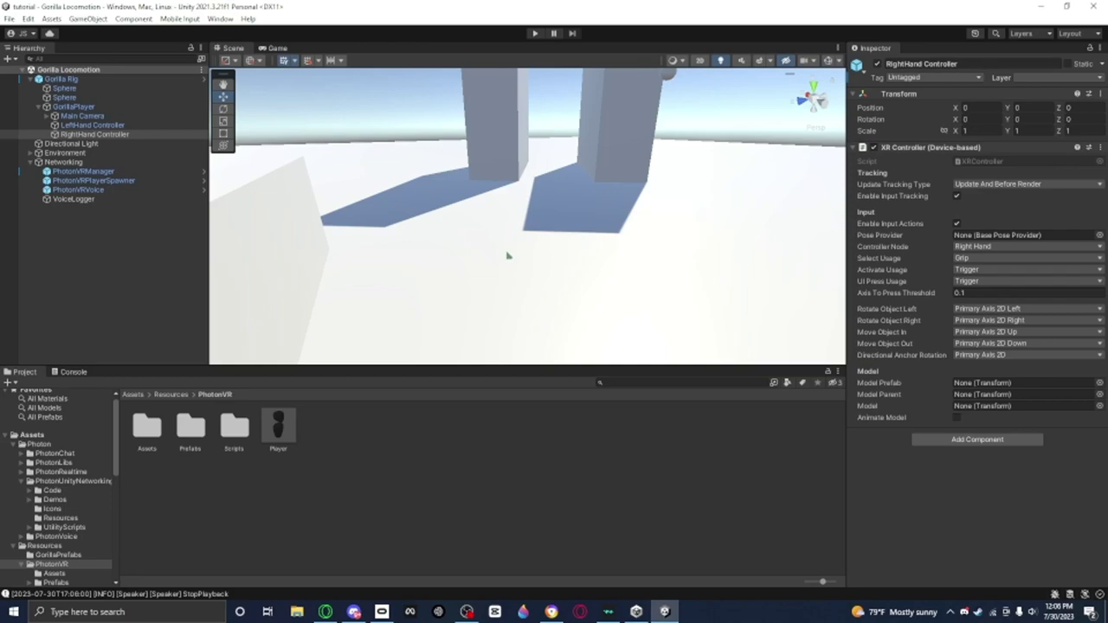
click(435, 475)
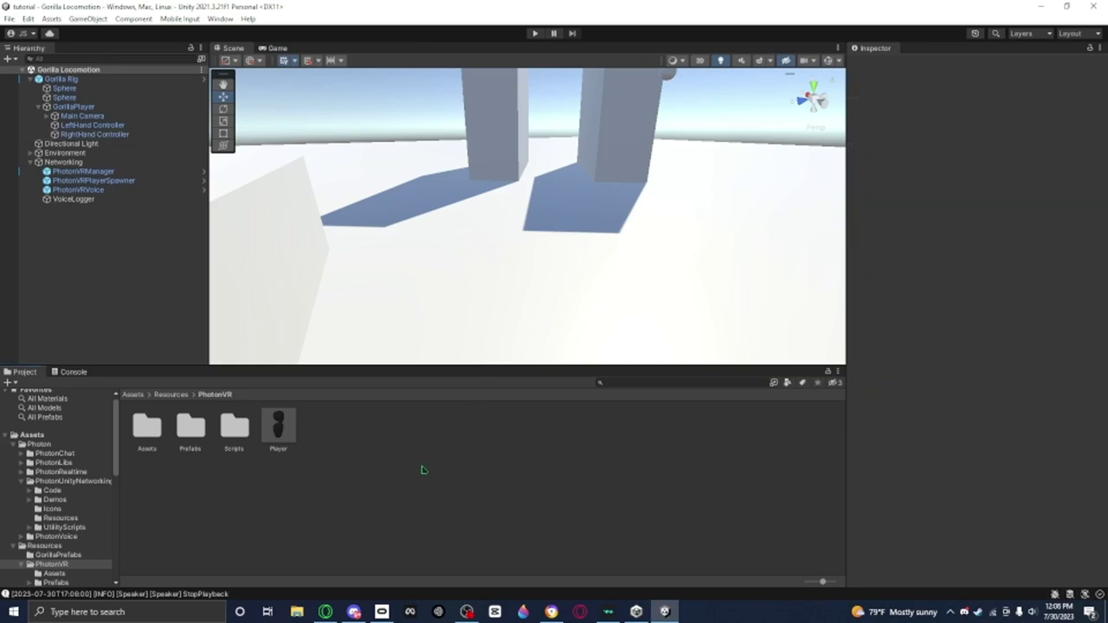